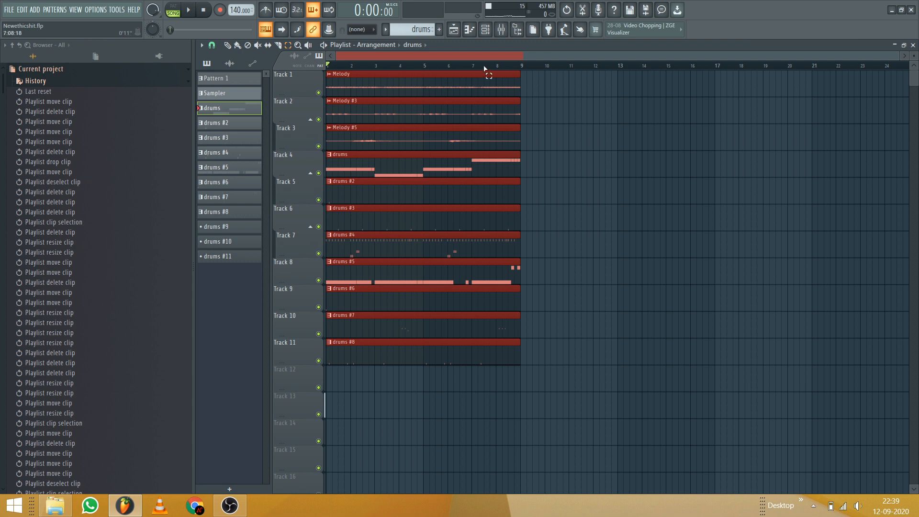
Highlight the whole eight-bar loop, then only its three melody clips on Tracks 1 to 3
{"action": "left_click_drag", "start_coordinate": [555, 91], "coordinate": [593, 390]}
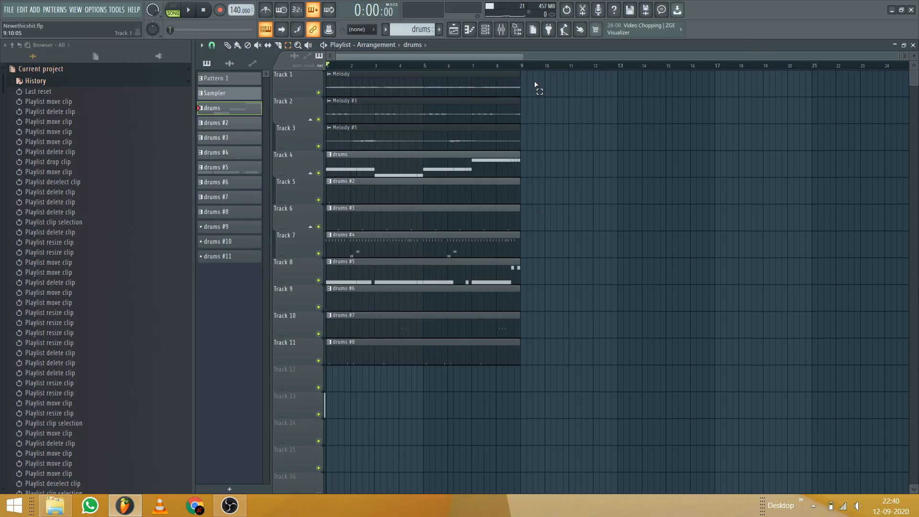
{"action": "left_click_drag", "start_coordinate": [535, 84], "coordinate": [593, 376]}
{"action": "left_click_drag", "start_coordinate": [481, 80], "coordinate": [389, 389]}
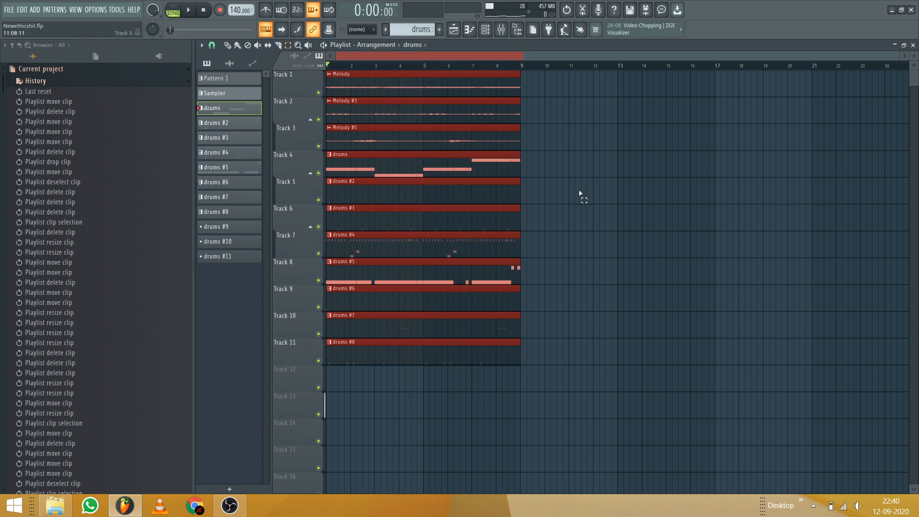
{"action": "left_click_drag", "start_coordinate": [538, 84], "coordinate": [327, 128]}
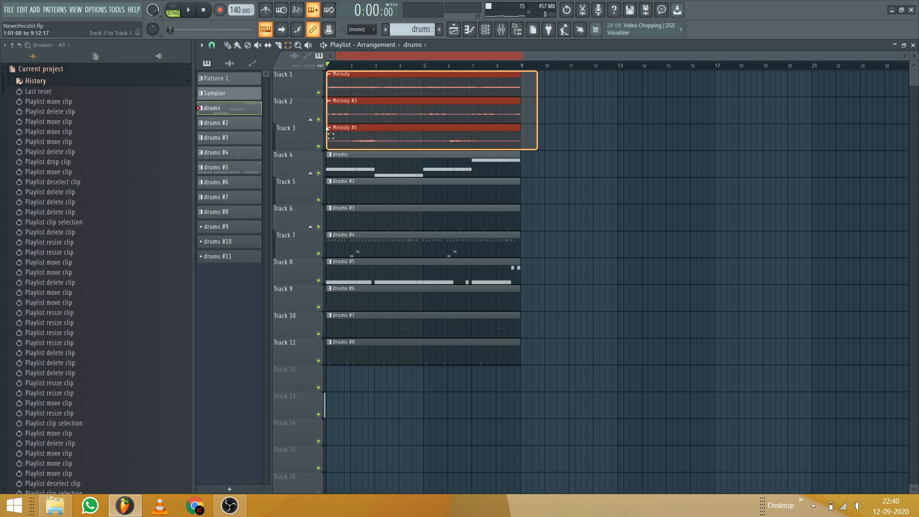
{"action": "left_click_drag", "start_coordinate": [545, 89], "coordinate": [344, 137]}
Select only the drum clips of the loop on Tracks 4 to 11
{"action": "left_click_drag", "start_coordinate": [559, 152], "coordinate": [325, 376]}
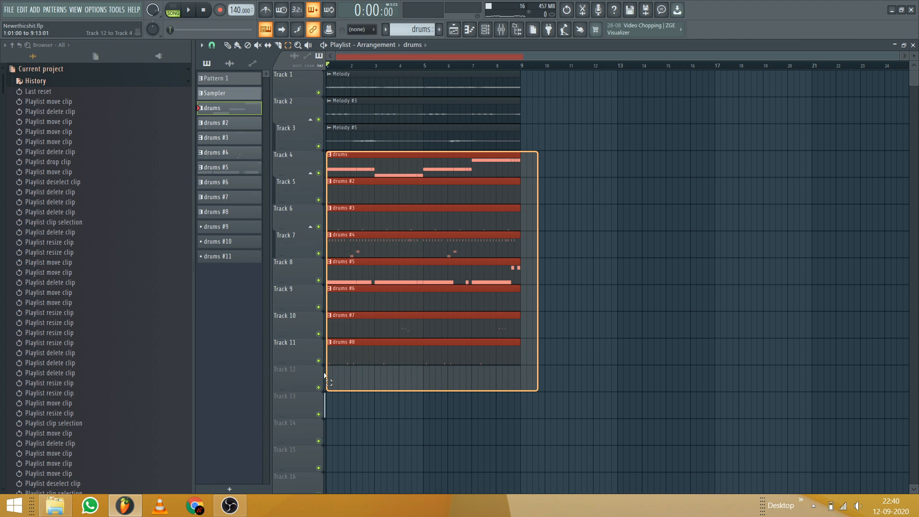
{"action": "left_click_drag", "start_coordinate": [325, 376], "coordinate": [326, 377]}
{"action": "left_click", "coordinate": [383, 245]}
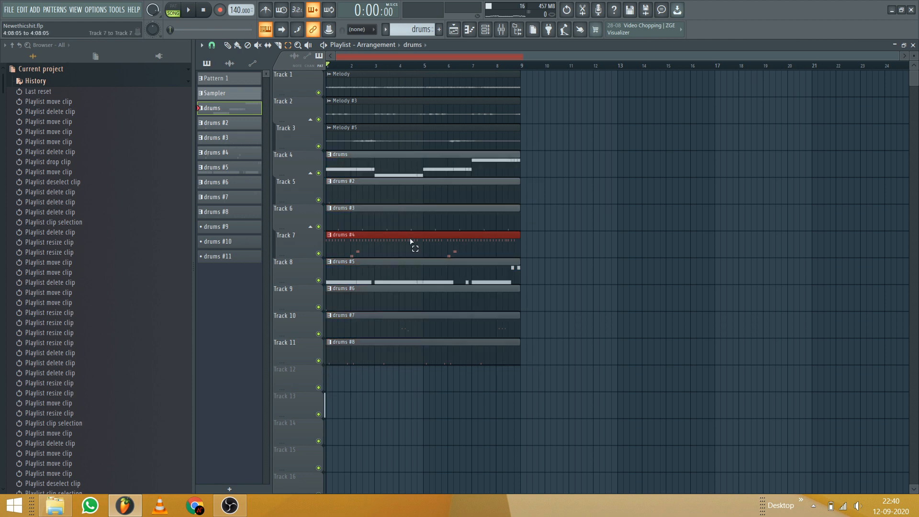
{"action": "left_click_drag", "start_coordinate": [537, 151], "coordinate": [369, 416]}
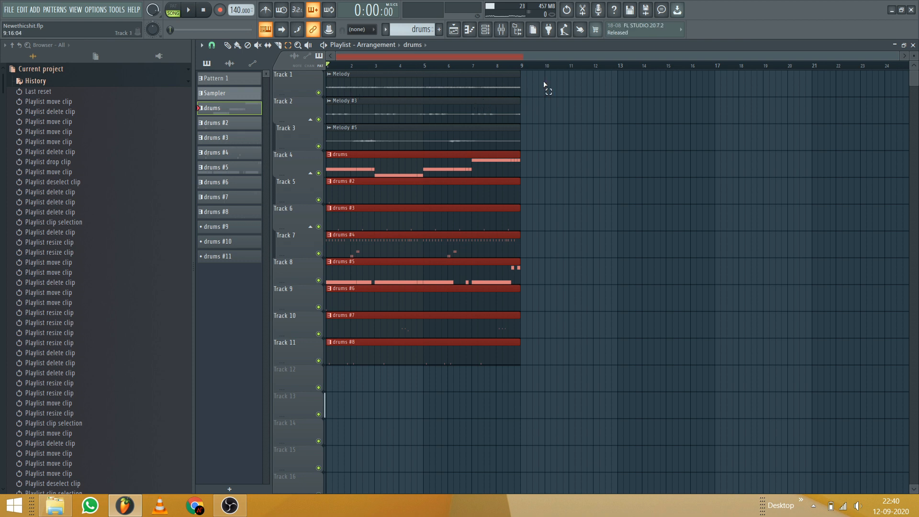
Select all clips on Tracks 1 to 11 and play the eight-bar loop from the start, stopping near its end
{"action": "left_click_drag", "start_coordinate": [546, 73], "coordinate": [333, 488]}
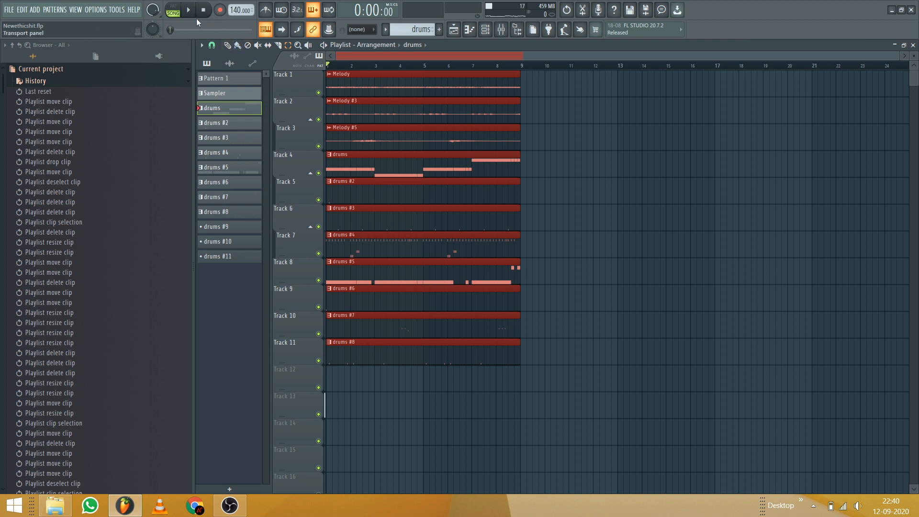
{"action": "key", "text": "space"}
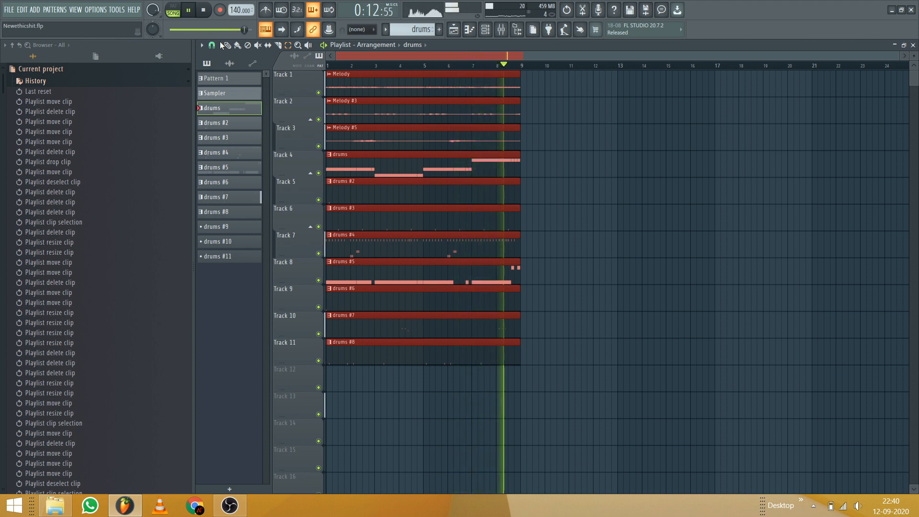
{"action": "left_click", "coordinate": [204, 13]}
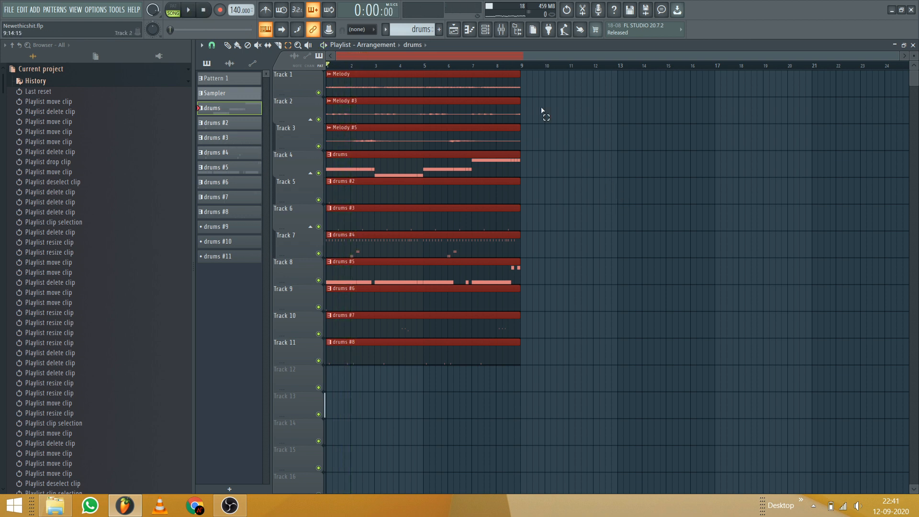
{"action": "left_click_drag", "start_coordinate": [528, 77], "coordinate": [390, 148]}
{"action": "left_click", "coordinate": [355, 91]}
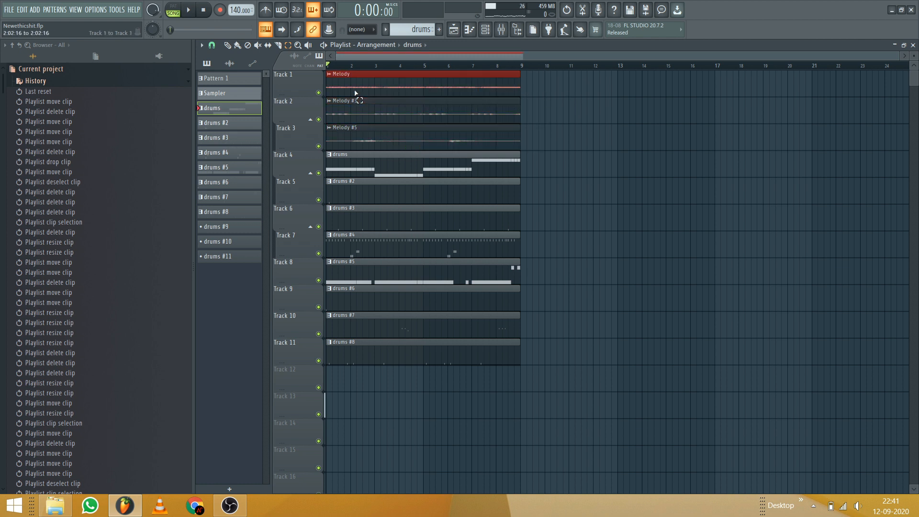
{"action": "left_click_drag", "start_coordinate": [354, 97], "coordinate": [407, 122]}
{"action": "left_click_drag", "start_coordinate": [405, 134], "coordinate": [513, 129]}
{"action": "left_click_drag", "start_coordinate": [558, 70], "coordinate": [422, 364]}
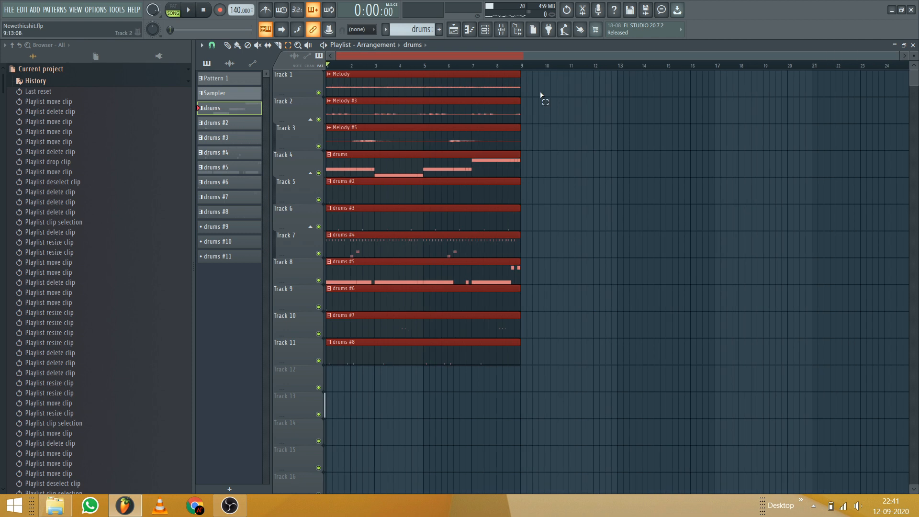
{"action": "left_click_drag", "start_coordinate": [542, 83], "coordinate": [458, 225]}
{"action": "left_click_drag", "start_coordinate": [539, 86], "coordinate": [340, 385]}
{"action": "scroll", "coordinate": [480, 164], "scroll_direction": "down", "scroll_amount": 1}
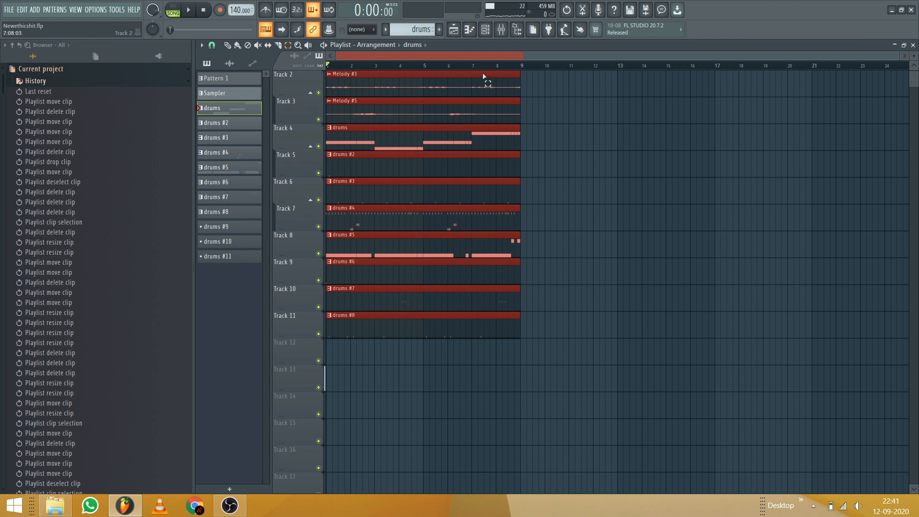
{"action": "scroll", "coordinate": [652, 226], "scroll_direction": "up", "scroll_amount": 1}
{"action": "mouse_move", "coordinate": [531, 93]}
{"action": "left_mouse_down"}
{"action": "mouse_move", "coordinate": [516, 119]}
{"action": "mouse_move", "coordinate": [527, 104]}
{"action": "left_mouse_up"}
{"action": "scroll", "coordinate": [481, 65], "scroll_direction": "up", "scroll_amount": 4}
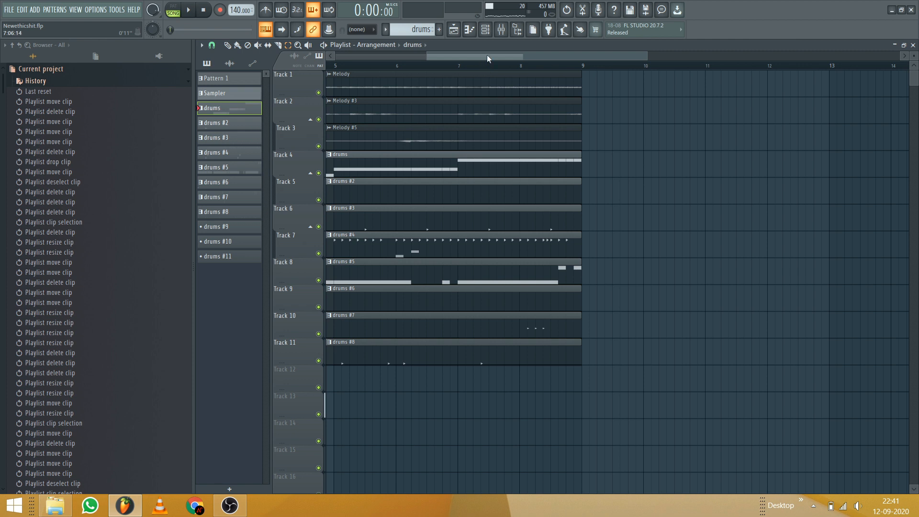
{"action": "left_click_drag", "start_coordinate": [487, 58], "coordinate": [357, 76]}
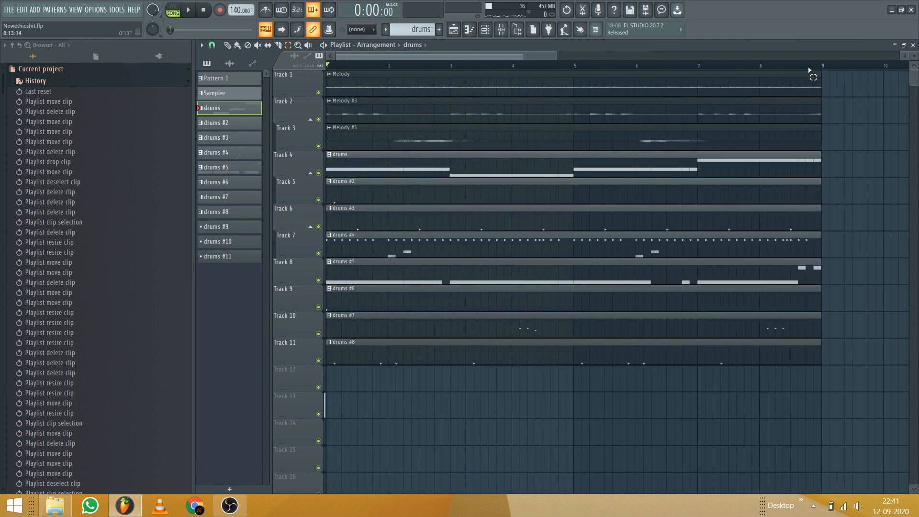
{"action": "scroll", "coordinate": [539, 69], "scroll_direction": "down", "scroll_amount": 3}
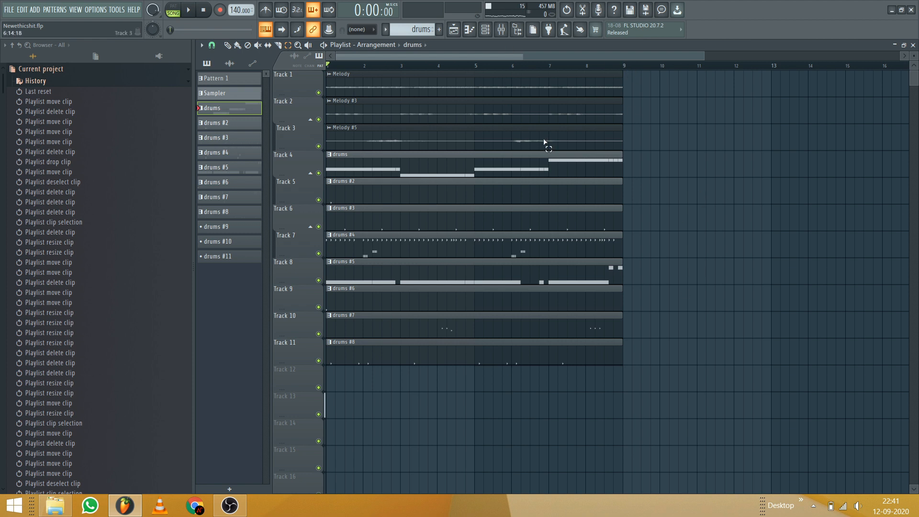
{"action": "scroll", "coordinate": [567, 67], "scroll_direction": "down", "scroll_amount": 2}
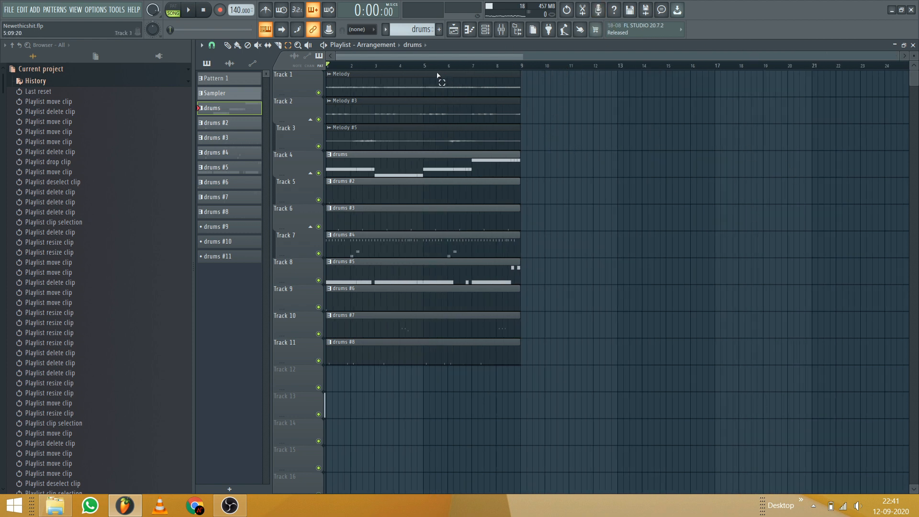
{"action": "scroll", "coordinate": [423, 67], "scroll_direction": "up", "scroll_amount": 3}
{"action": "scroll", "coordinate": [432, 56], "scroll_direction": "up", "scroll_amount": 2}
{"action": "left_click_drag", "start_coordinate": [468, 77], "coordinate": [292, 413]}
{"action": "left_click_drag", "start_coordinate": [508, 66], "coordinate": [322, 65]}
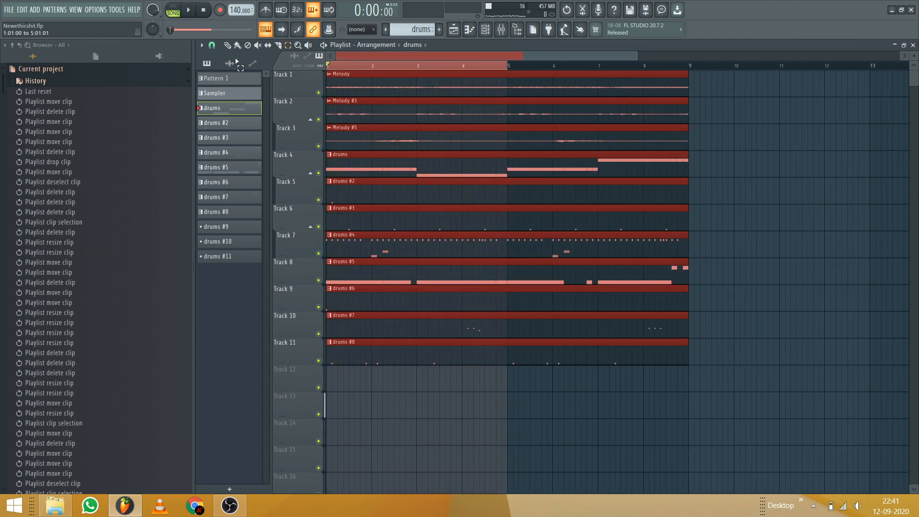
{"action": "left_click", "coordinate": [496, 66], "text": "ctrl"}
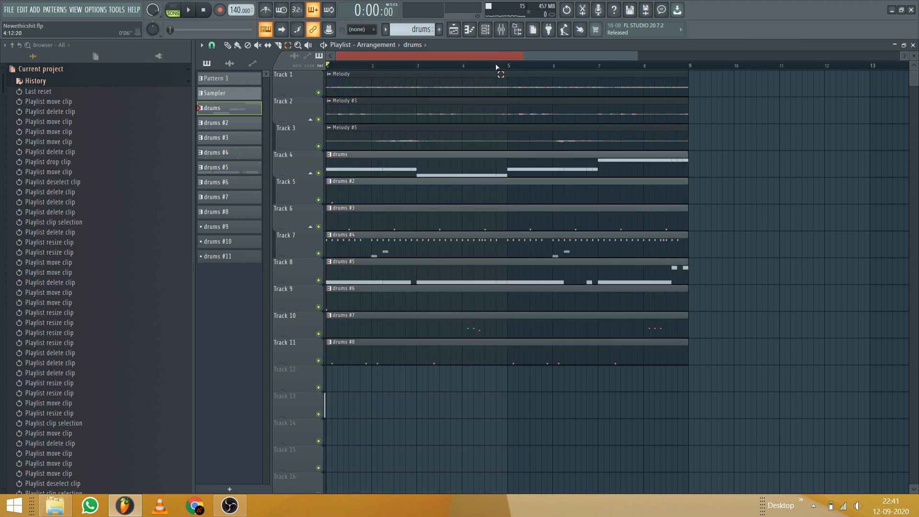
{"action": "scroll", "coordinate": [497, 65], "scroll_direction": "down", "scroll_amount": 3}
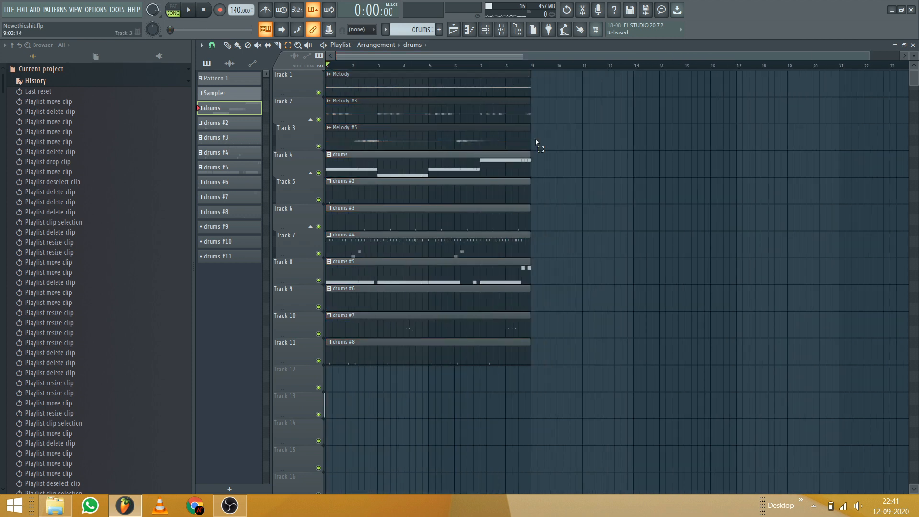
{"action": "scroll", "coordinate": [461, 67], "scroll_direction": "down", "scroll_amount": 1}
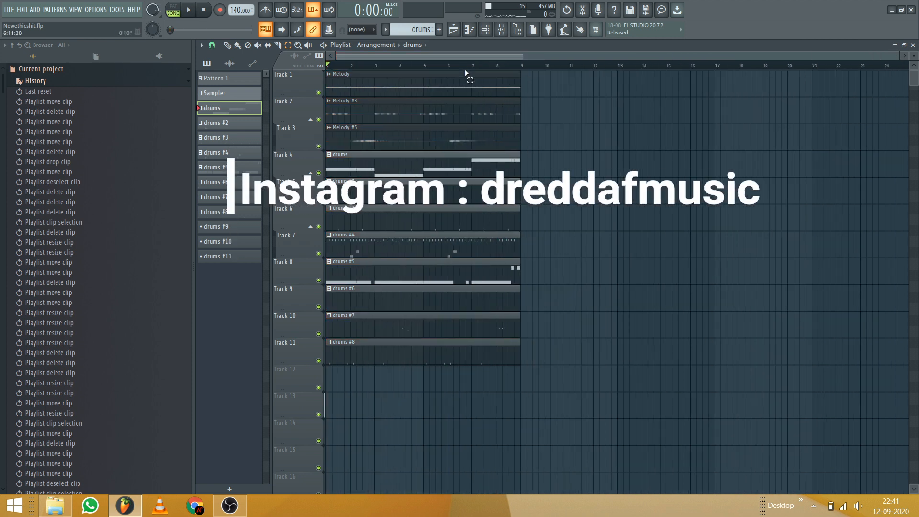
Select all clips on Tracks 1 to 11 and duplicate the eight-bar loop four times in succession, filling bars 1 to 40
{"action": "left_click_drag", "start_coordinate": [543, 72], "coordinate": [346, 404]}
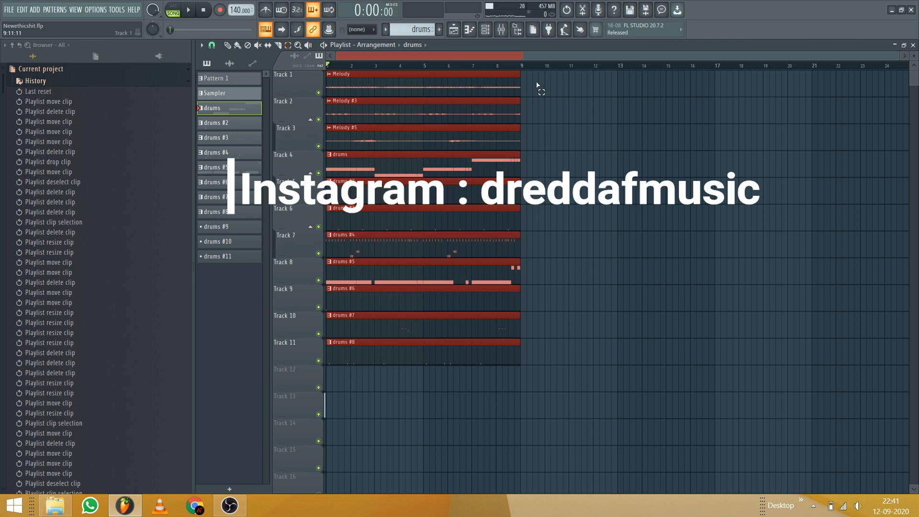
{"action": "left_click_drag", "start_coordinate": [535, 87], "coordinate": [358, 360]}
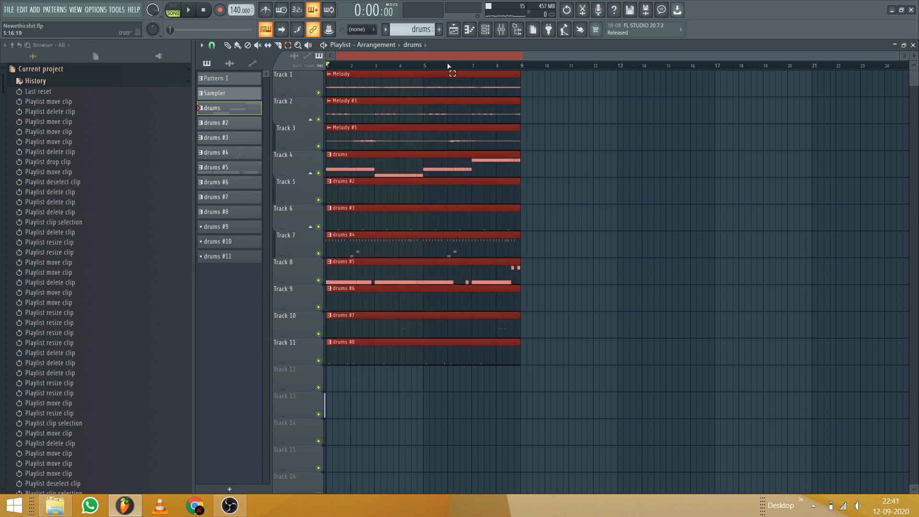
{"action": "key", "text": "ctrl+b"}
{"action": "key", "text": "ctrl+b"}
{"action": "key", "text": "ctrl+b"}
{"action": "key", "text": "ctrl+b"}
{"action": "scroll", "coordinate": [448, 66], "scroll_direction": "down", "scroll_amount": 2}
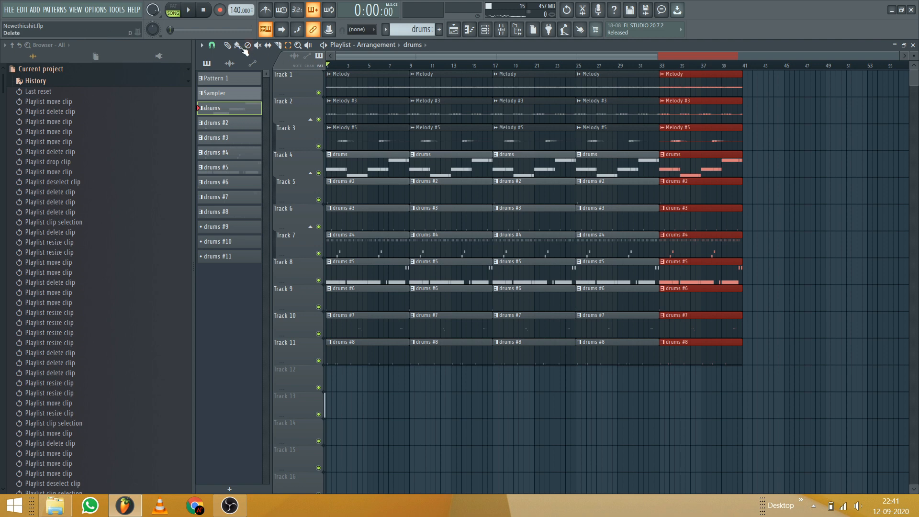
{"action": "scroll", "coordinate": [367, 71], "scroll_direction": "up", "scroll_amount": 2}
{"action": "scroll", "coordinate": [389, 71], "scroll_direction": "down", "scroll_amount": 2}
Highlight the arrangement's sections in turn: bars 1 to 8, bars 9 to 24, and bars 25 to 40
{"action": "left_click_drag", "start_coordinate": [362, 81], "coordinate": [349, 385]}
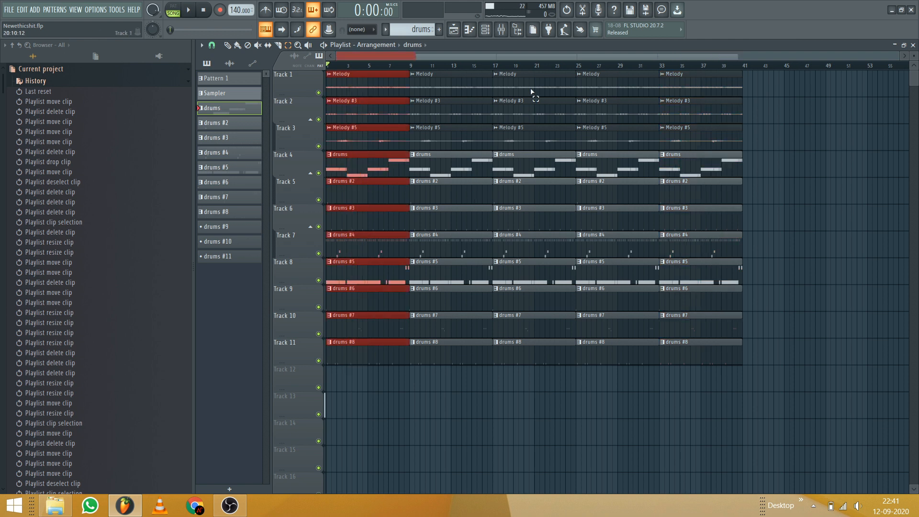
{"action": "left_click_drag", "start_coordinate": [533, 93], "coordinate": [450, 369]}
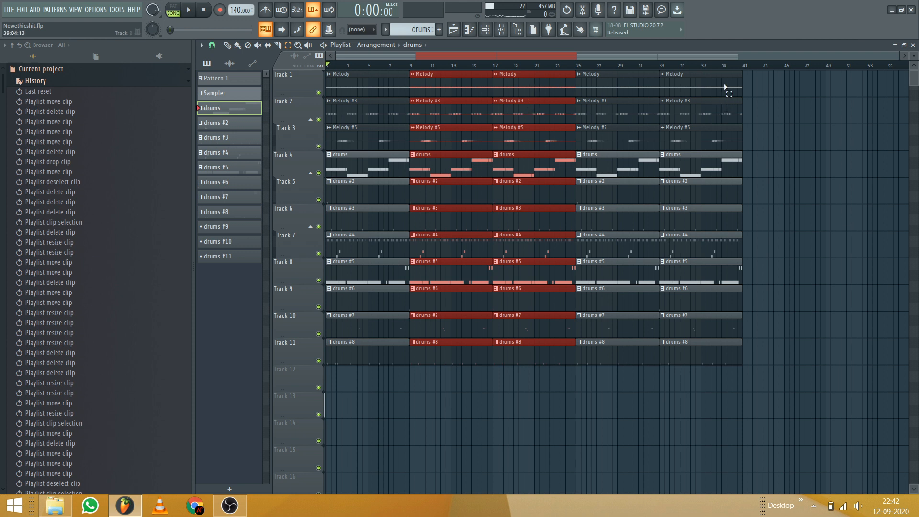
{"action": "left_click_drag", "start_coordinate": [724, 72], "coordinate": [608, 390]}
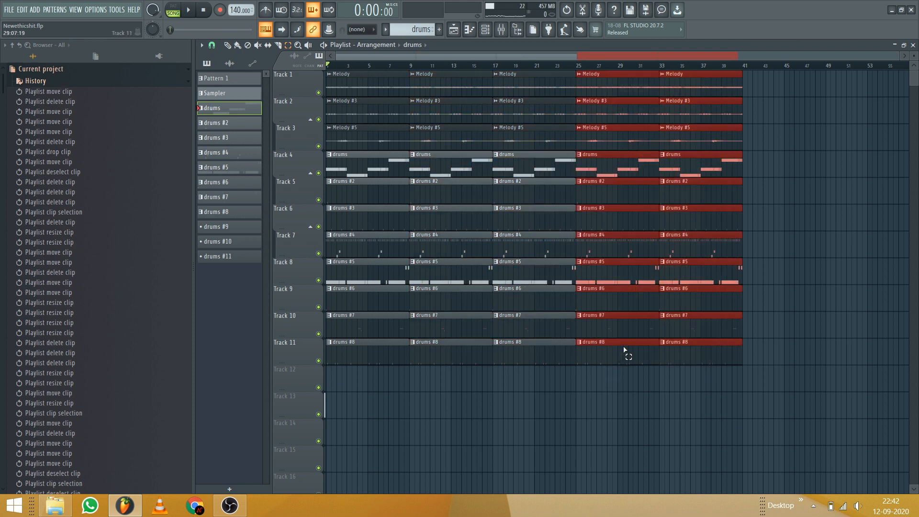
Delete the drum clips in the first eight bars on Tracks 4 to 11 and clear the selection
{"action": "left_click", "coordinate": [227, 45]}
{"action": "mouse_move", "coordinate": [362, 169]}
{"action": "left_mouse_down"}
{"action": "mouse_move", "coordinate": [348, 265]}
{"action": "mouse_move", "coordinate": [350, 373]}
{"action": "left_mouse_up"}
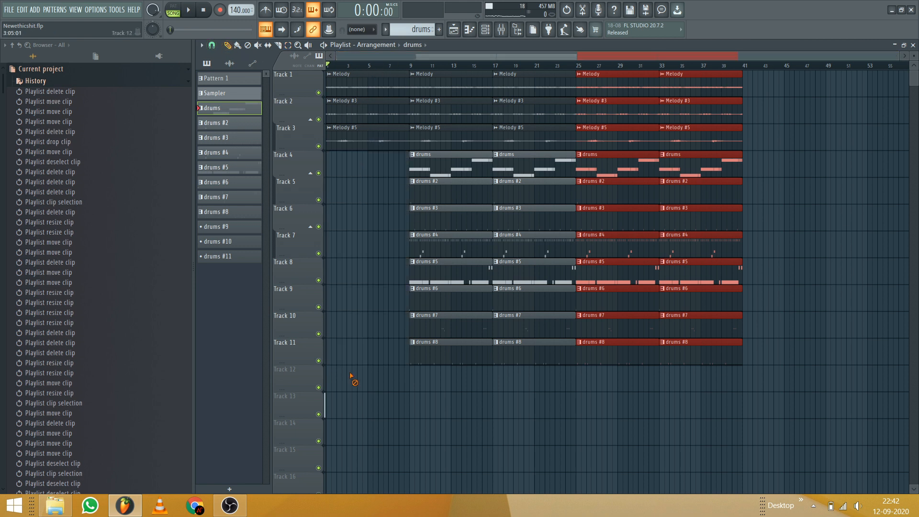
{"action": "left_click", "coordinate": [368, 330], "text": "ctrl"}
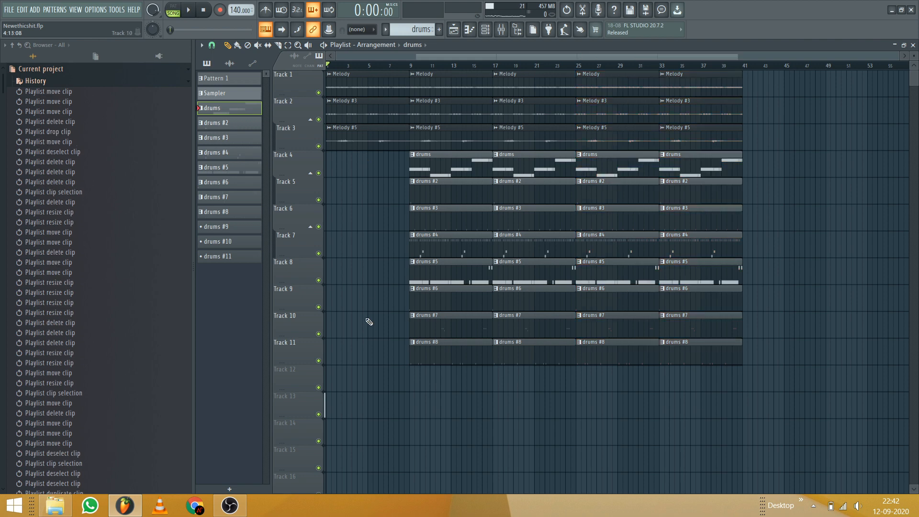
Solo Track 3 and play the start of its Melody #5 clip
{"action": "scroll", "coordinate": [350, 60], "scroll_direction": "up", "scroll_amount": 2}
{"action": "left_click", "coordinate": [375, 58]}
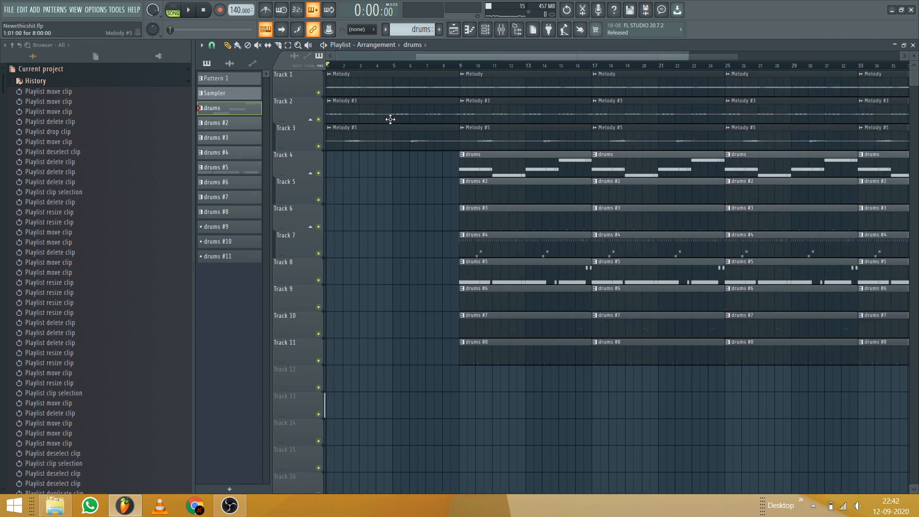
{"action": "left_click", "coordinate": [318, 146], "text": "ctrl"}
{"action": "key", "text": "space"}
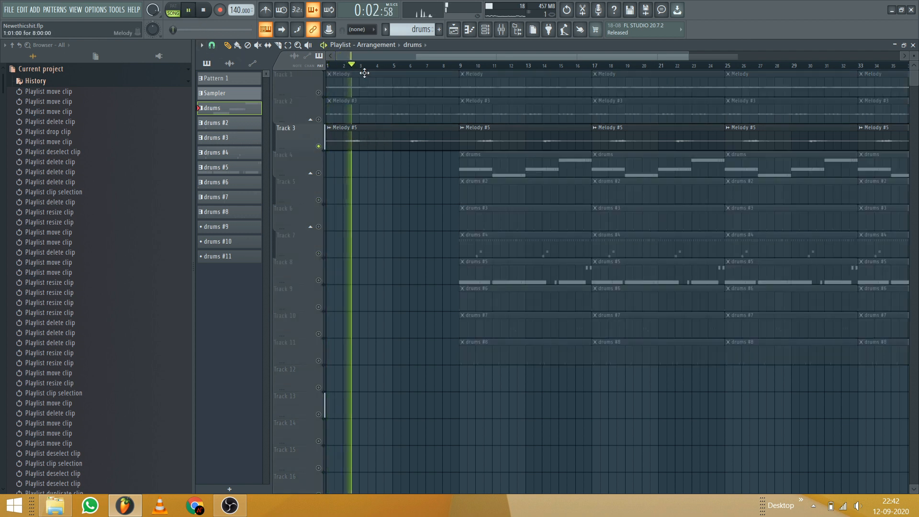
{"action": "key", "text": "space"}
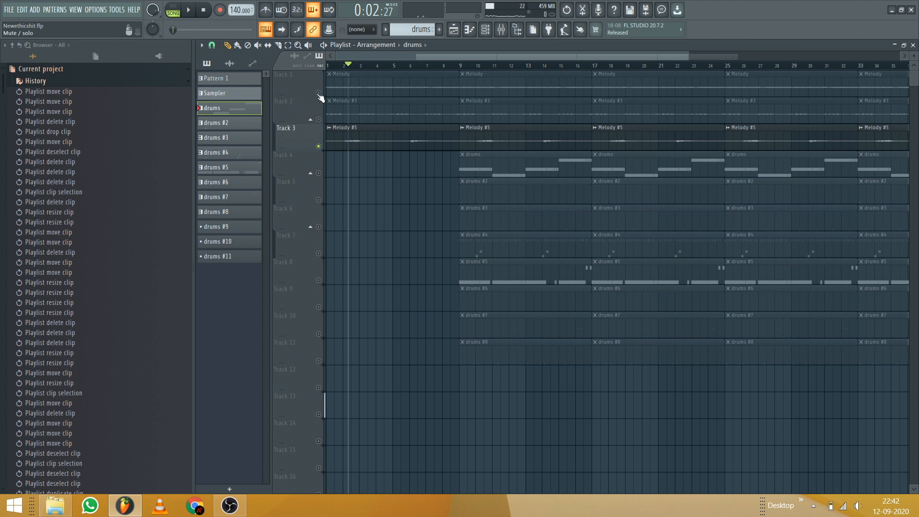
Delete the first Melody #5 clip on Track 3 and turn all tracks back on
{"action": "left_click", "coordinate": [318, 92]}
{"action": "left_click", "coordinate": [319, 119]}
{"action": "right_click", "coordinate": [357, 133]}
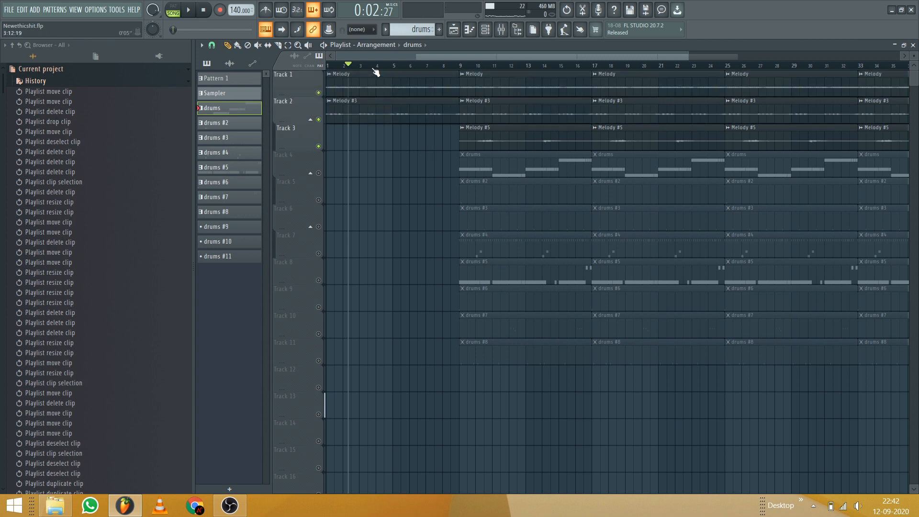
{"action": "right_click", "coordinate": [319, 146]}
{"action": "scroll", "coordinate": [352, 65], "scroll_direction": "down", "scroll_amount": 2}
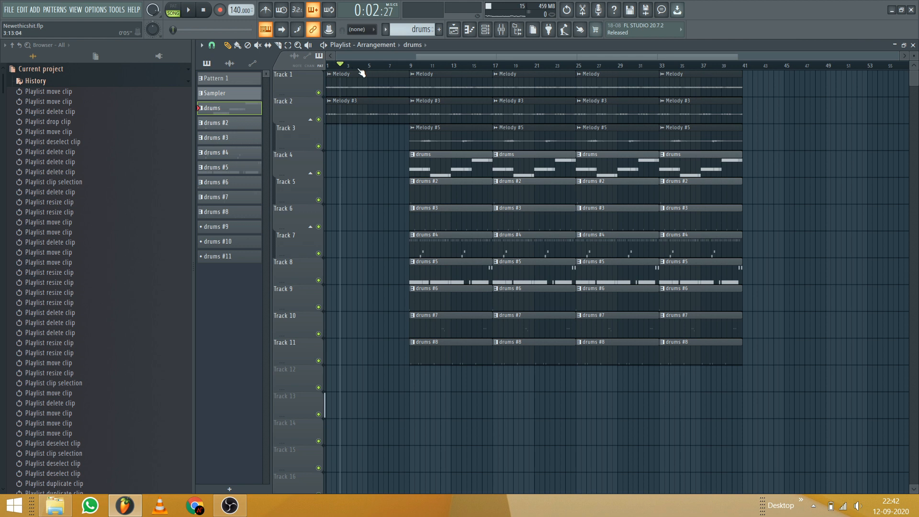
Move the playhead to bar 9, where the drums come in
{"action": "left_click_drag", "start_coordinate": [359, 56], "coordinate": [277, 57]}
{"action": "left_click", "coordinate": [341, 65]}
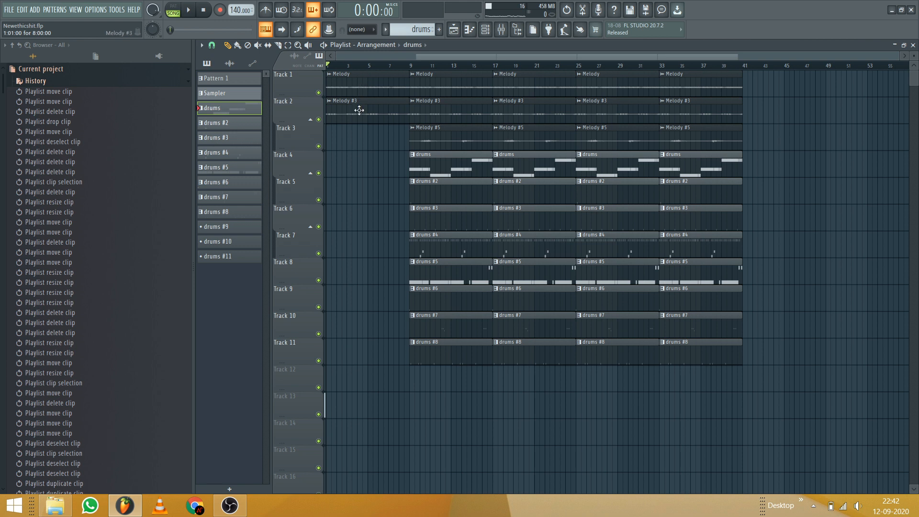
{"action": "left_click", "coordinate": [409, 65]}
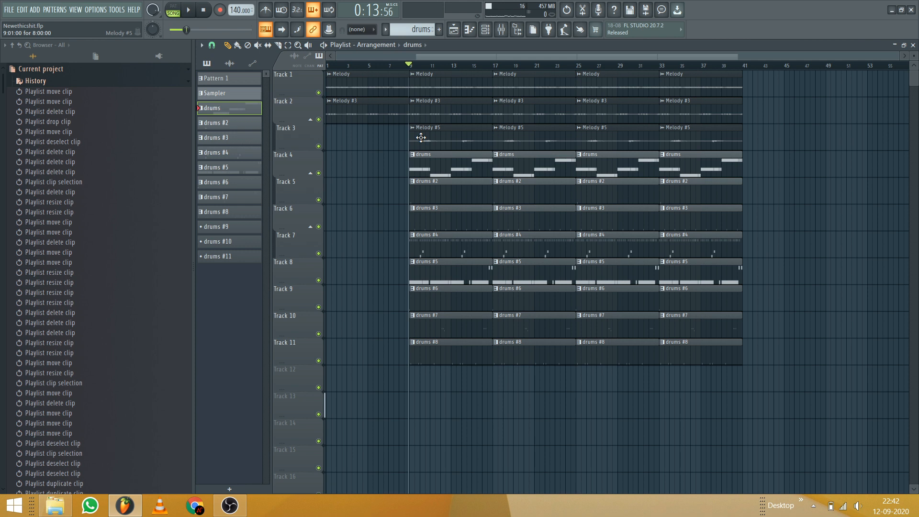
Play the arrangement from the beginning to hear the intro, and stop playback
{"action": "left_click", "coordinate": [361, 68]}
{"action": "key", "text": "Home"}
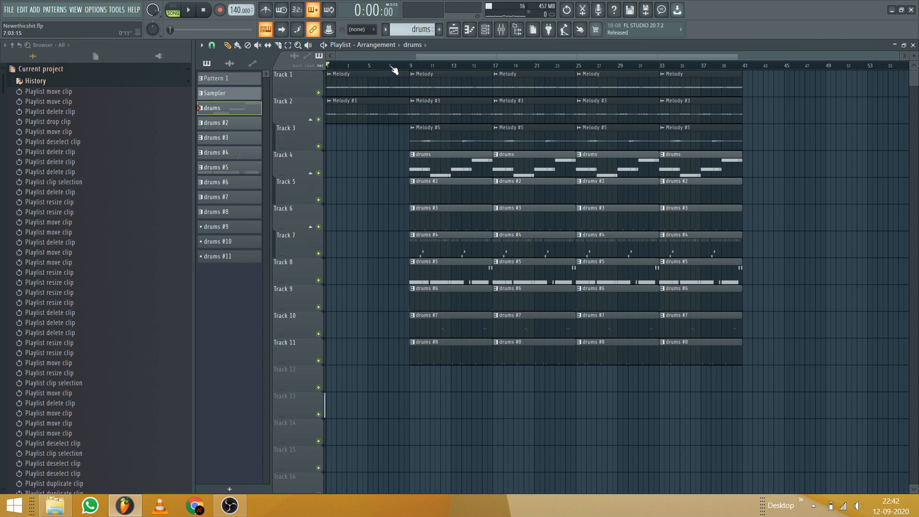
{"action": "key", "text": "space"}
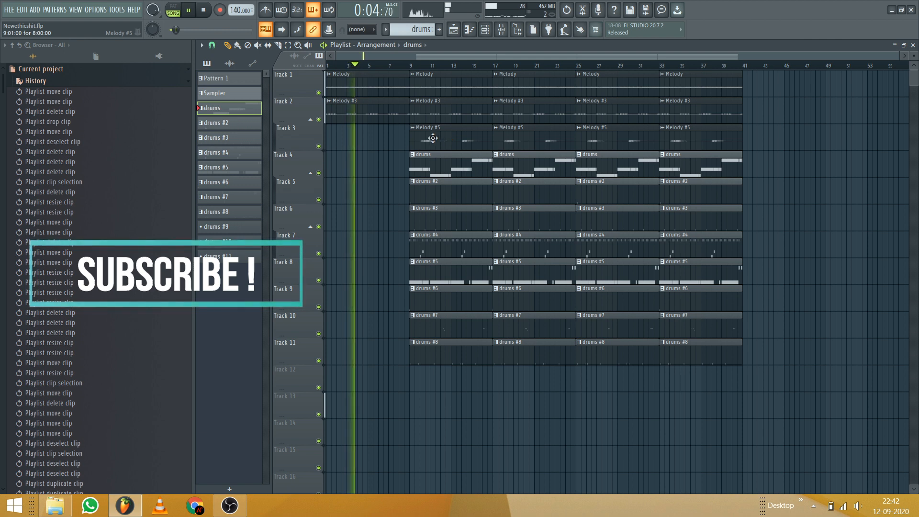
{"action": "left_click", "coordinate": [204, 10]}
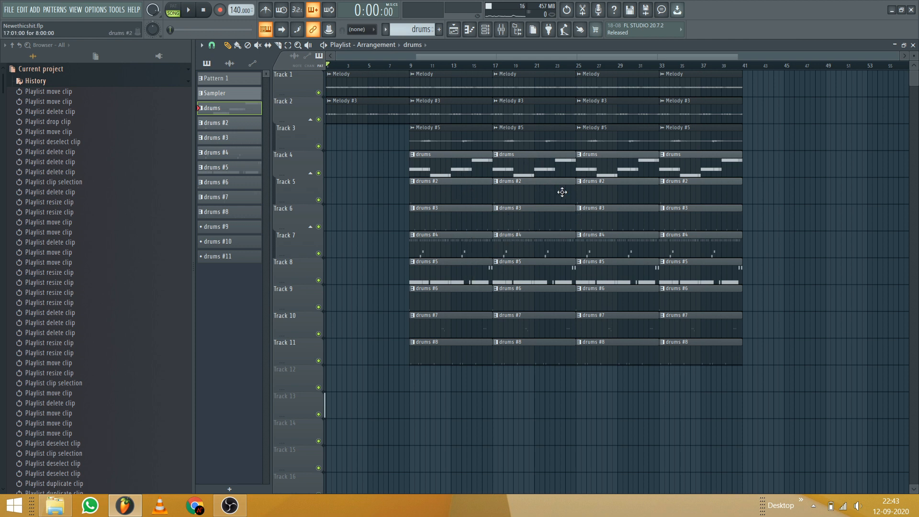
Remove and restore the drums #4 clip at bar 9 on Track 7, and delete the drums #5 clip at bar 9 on Track 8
{"action": "scroll", "coordinate": [417, 67], "scroll_direction": "up", "scroll_amount": 2}
{"action": "scroll", "coordinate": [490, 106], "scroll_direction": "left", "scroll_amount": 2}
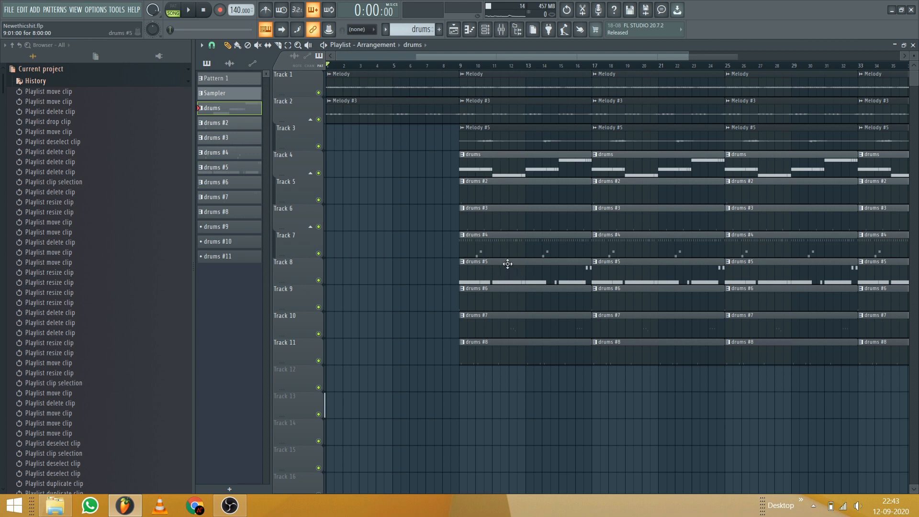
{"action": "right_click", "coordinate": [508, 244]}
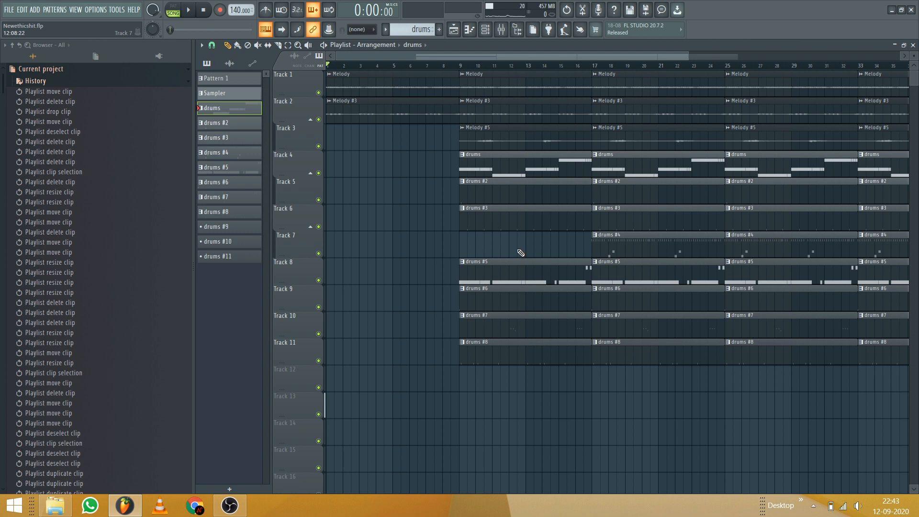
{"action": "left_click", "coordinate": [520, 251]}
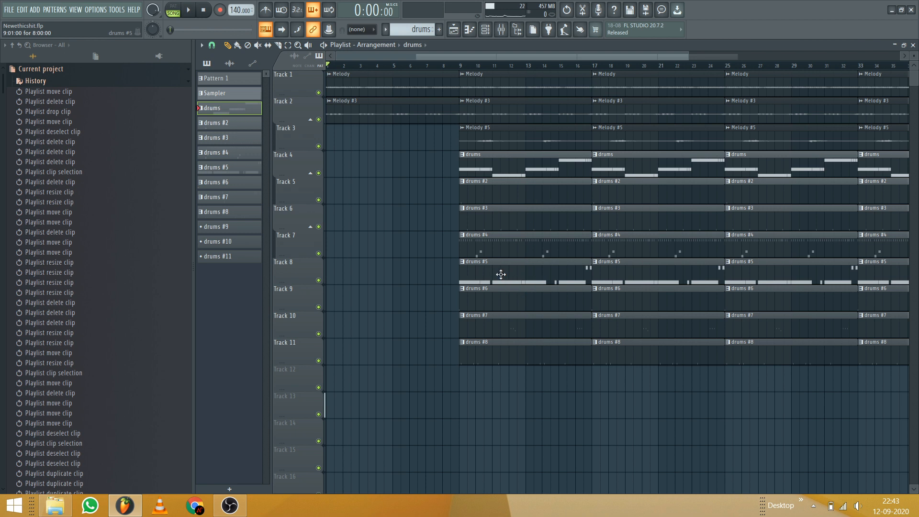
{"action": "right_click", "coordinate": [504, 267]}
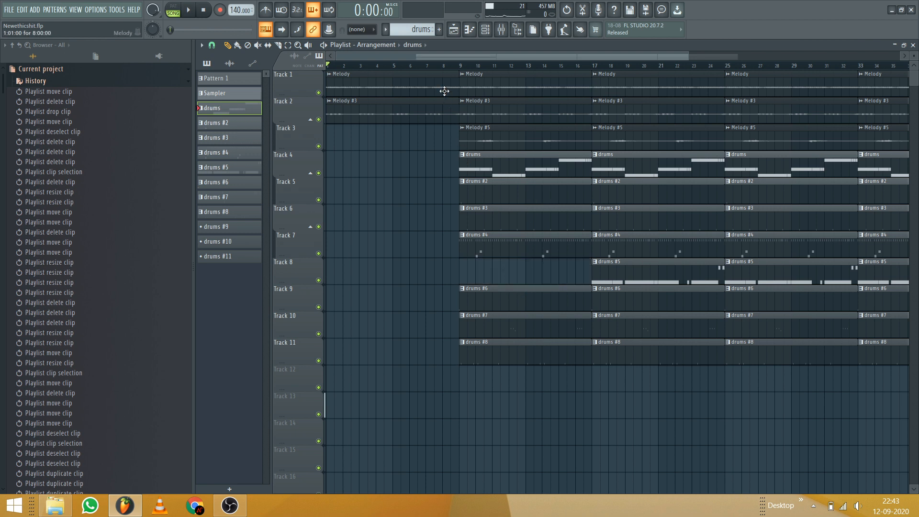
Play the arrangement from bar 8 through the drum entry and the second drum section, and stop playback
{"action": "scroll", "coordinate": [450, 72], "scroll_direction": "down", "scroll_amount": 2}
{"action": "left_click", "coordinate": [402, 67]}
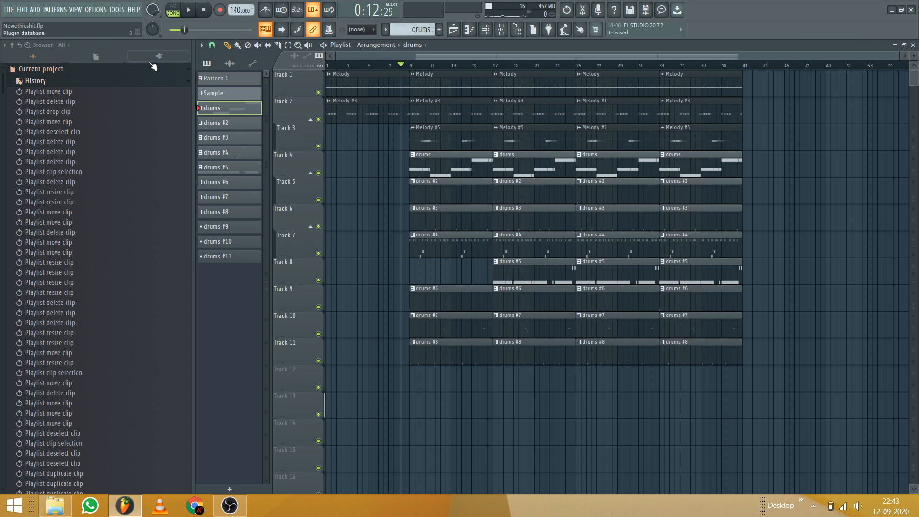
{"action": "left_click", "coordinate": [190, 11]}
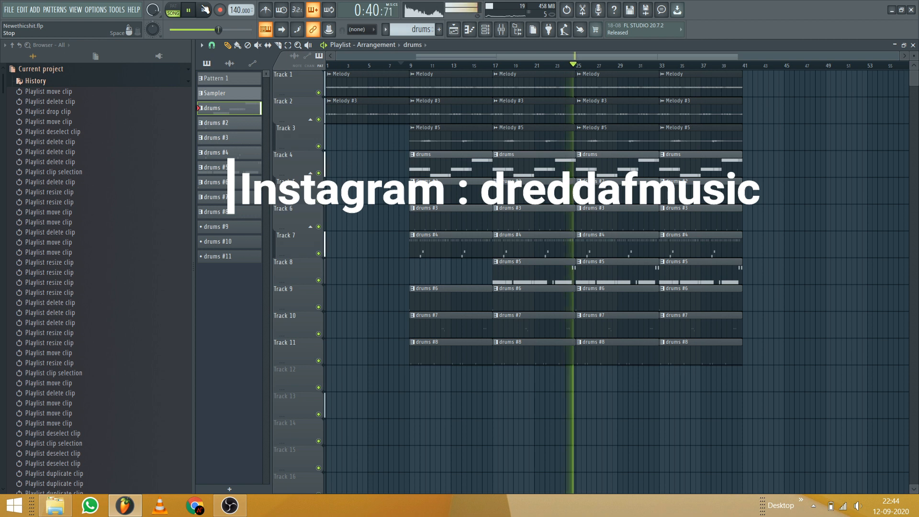
{"action": "key", "text": "space"}
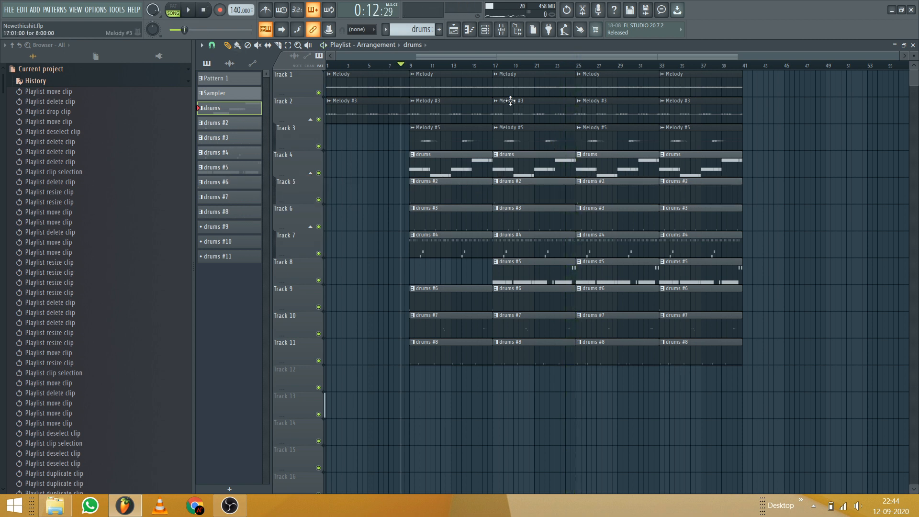
Select all clips in bars 9 to 24 on Tracks 1 to 11, place the playhead near bar 23, and clear the selection
{"action": "left_click_drag", "start_coordinate": [531, 72], "coordinate": [434, 406]}
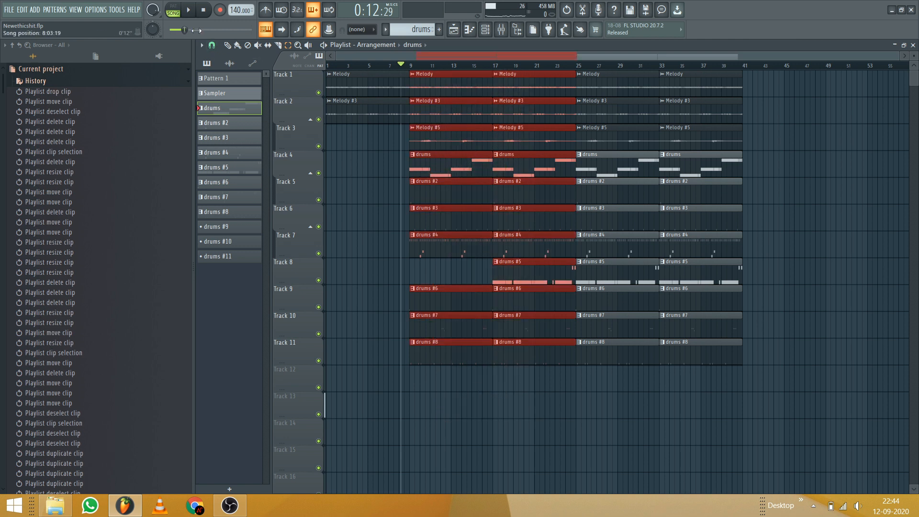
{"action": "left_click", "coordinate": [228, 45]}
{"action": "left_click", "coordinate": [553, 65]}
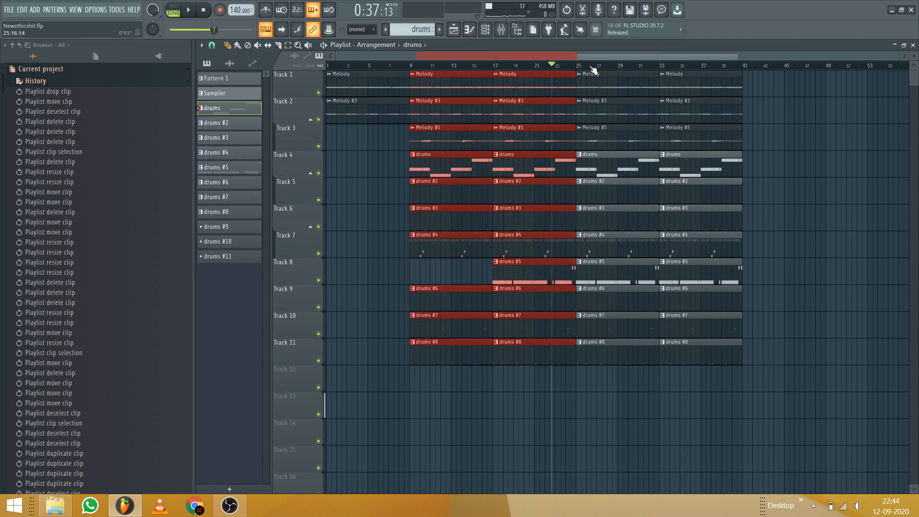
{"action": "left_click", "coordinate": [558, 66]}
{"action": "key", "text": "ctrl+d"}
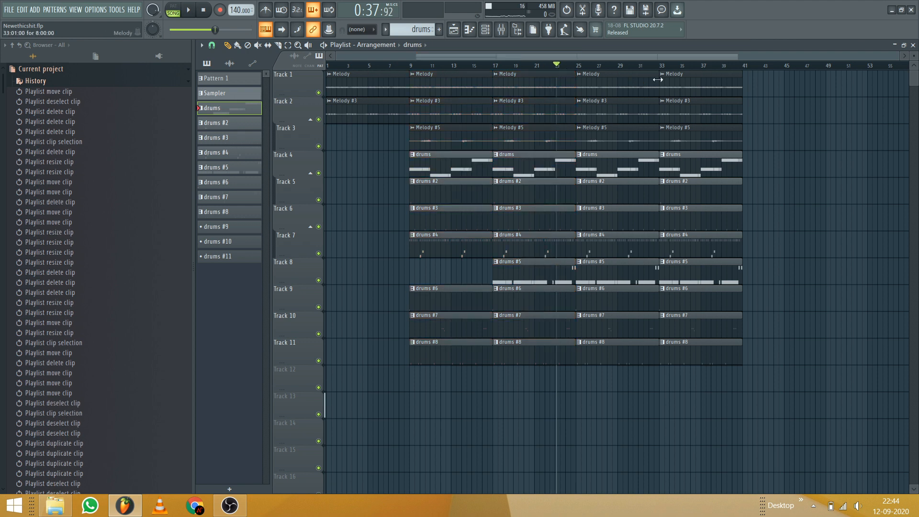
Delete the Melody #5 clips at bars 17 and 9 on Track 3, and place the playhead just before bar 9
{"action": "right_click", "coordinate": [530, 138]}
{"action": "right_click", "coordinate": [447, 139]}
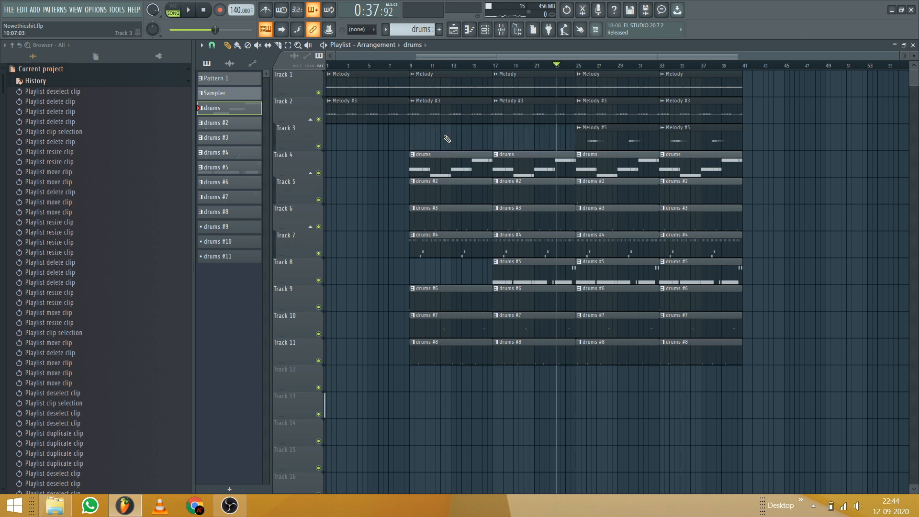
{"action": "left_click", "coordinate": [408, 66]}
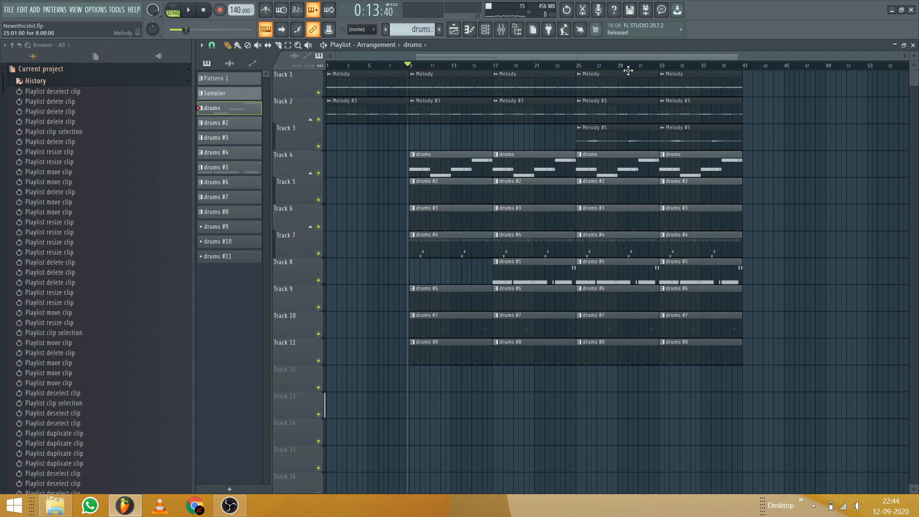
Trim the beginnings of the two remaining Melody #5 clips on Track 3 so they start at bars 29 and 37
{"action": "scroll", "coordinate": [628, 70], "scroll_direction": "up", "scroll_amount": 2}
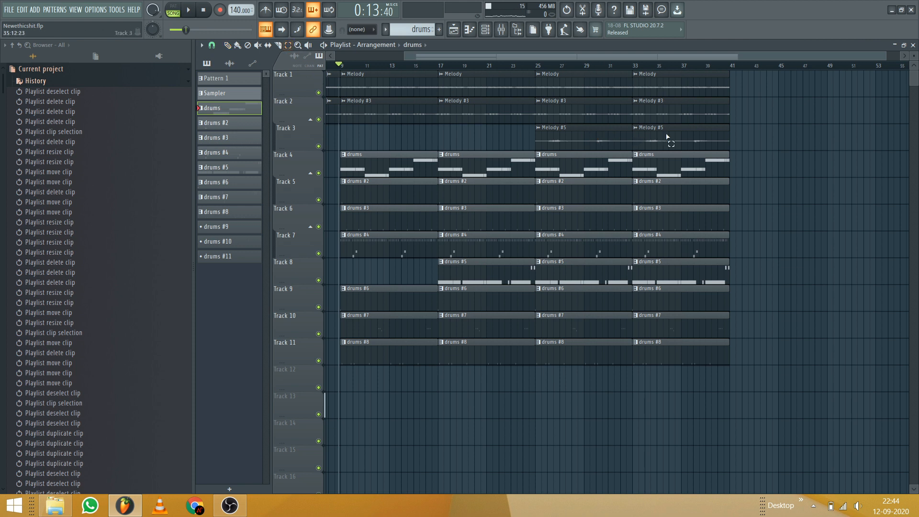
{"action": "mouse_move", "coordinate": [667, 138]}
{"action": "left_mouse_down"}
{"action": "mouse_move", "coordinate": [554, 144]}
{"action": "mouse_move", "coordinate": [586, 145]}
{"action": "left_mouse_up"}
{"action": "left_click", "coordinate": [230, 46]}
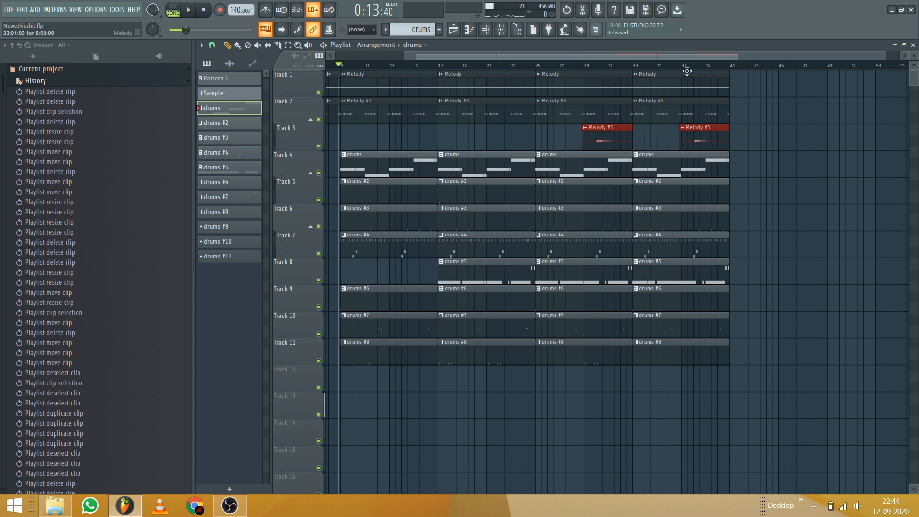
{"action": "scroll", "coordinate": [553, 121], "scroll_direction": "up", "scroll_amount": 2}
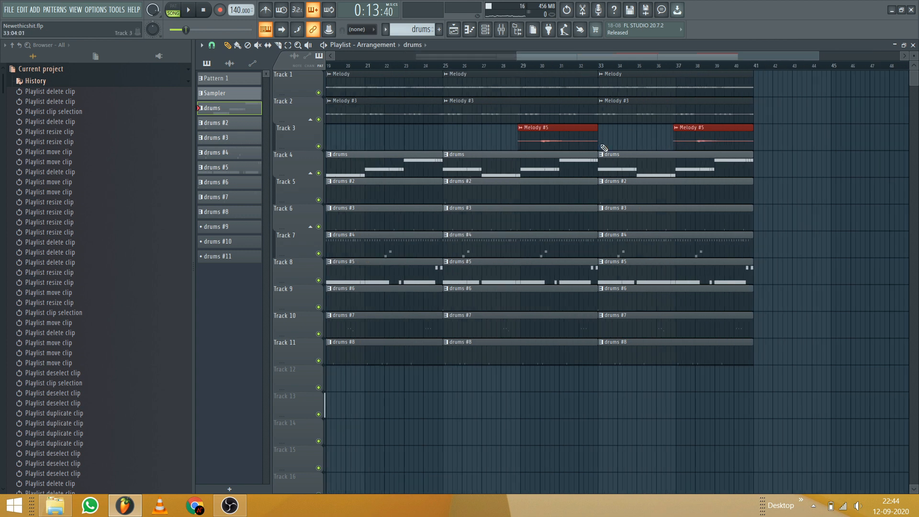
Try lowering the time-stretching pitch of the shared Melody #3 sample to -1200 cents, and close its channel settings
{"action": "double_click", "coordinate": [520, 84]}
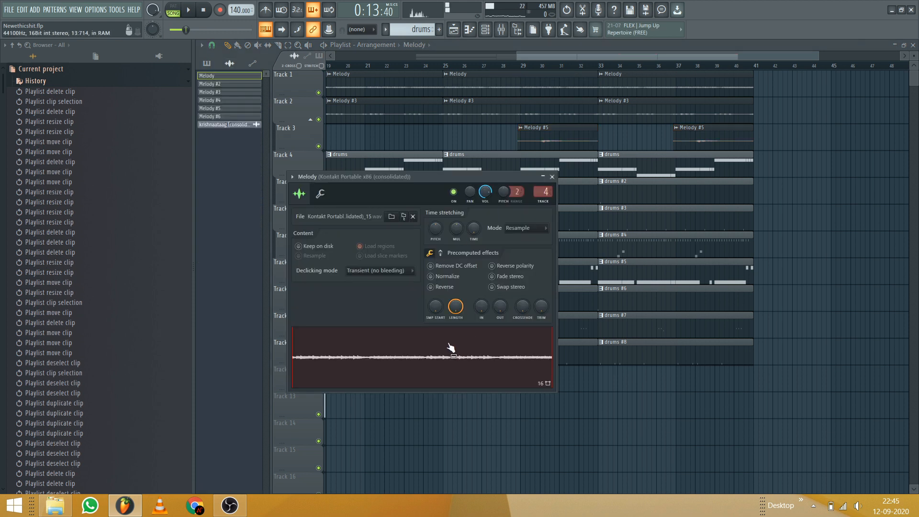
{"action": "left_click", "coordinate": [205, 14]}
{"action": "double_click", "coordinate": [534, 117]}
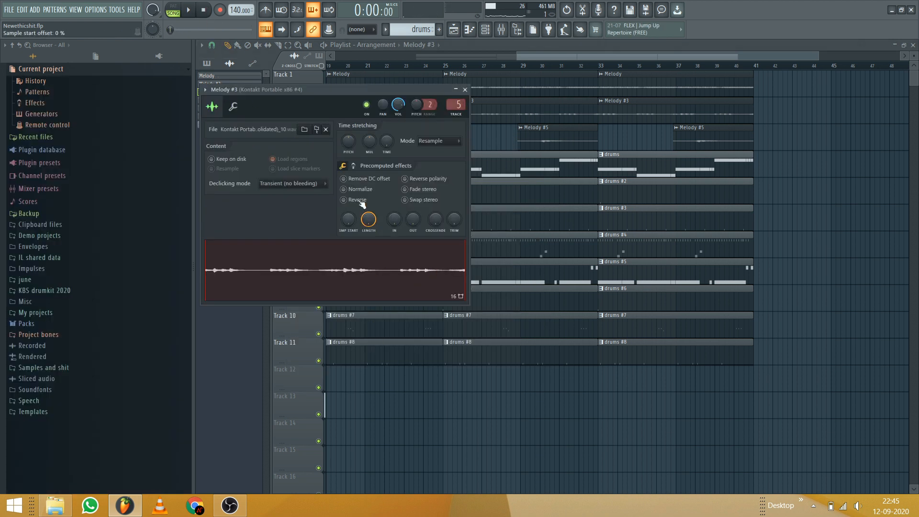
{"action": "left_click_drag", "start_coordinate": [345, 136], "coordinate": [348, 145]}
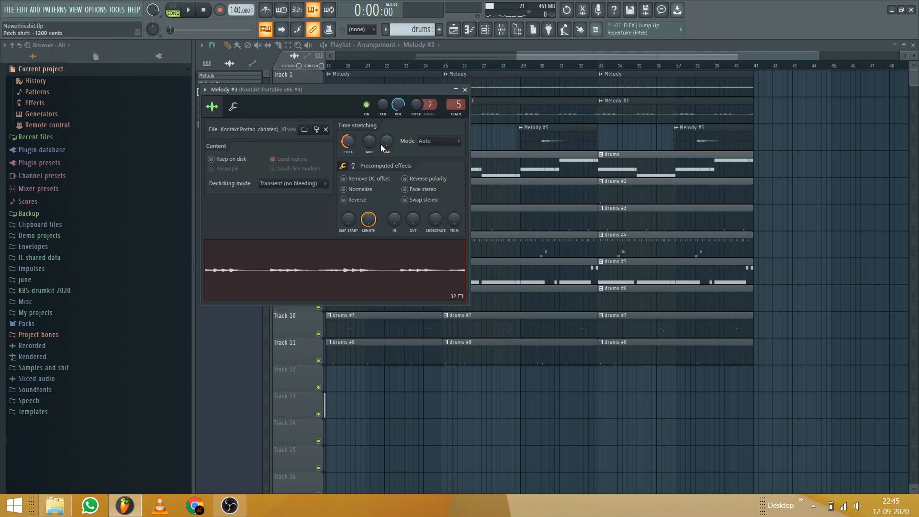
{"action": "left_click", "coordinate": [465, 90]}
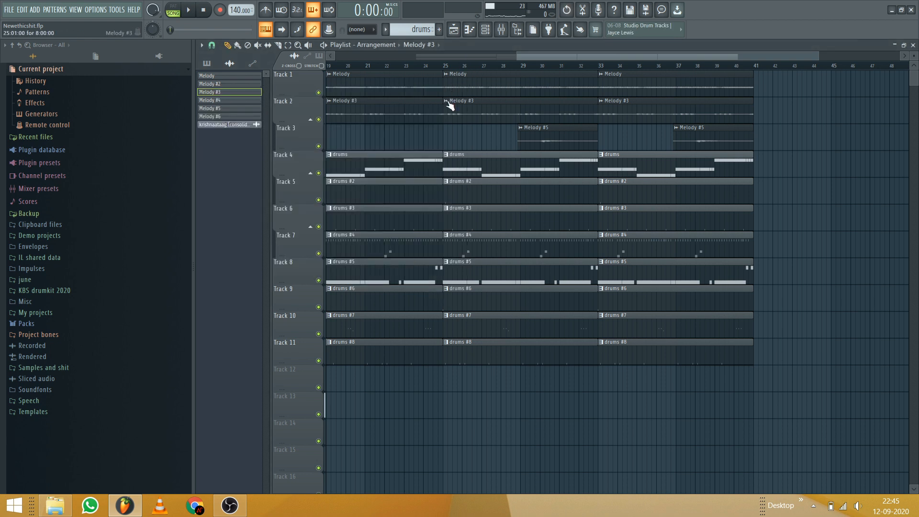
Make the Melody #3 clip at bar 25 on Track 2 unique as a new saved sample, and lower its time-stretching pitch
{"action": "left_click", "coordinate": [447, 101]}
{"action": "left_click", "coordinate": [547, 119]}
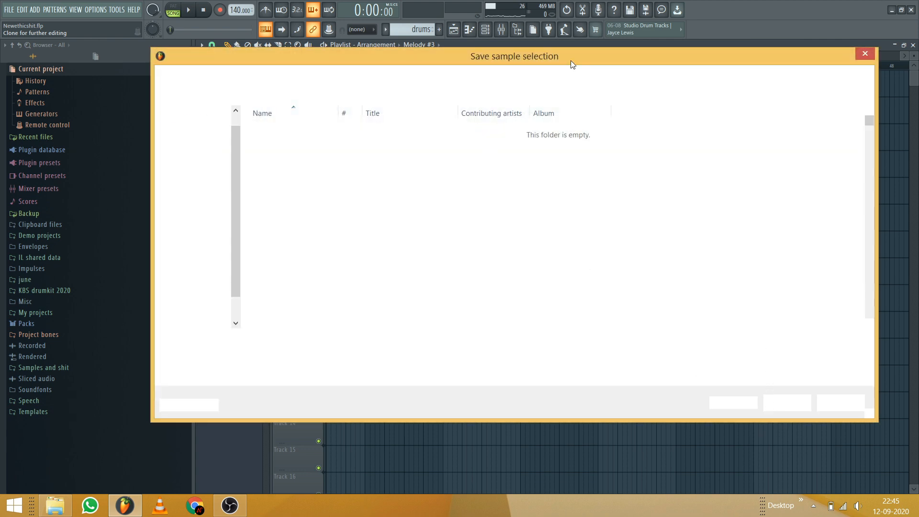
{"action": "left_click", "coordinate": [787, 459]}
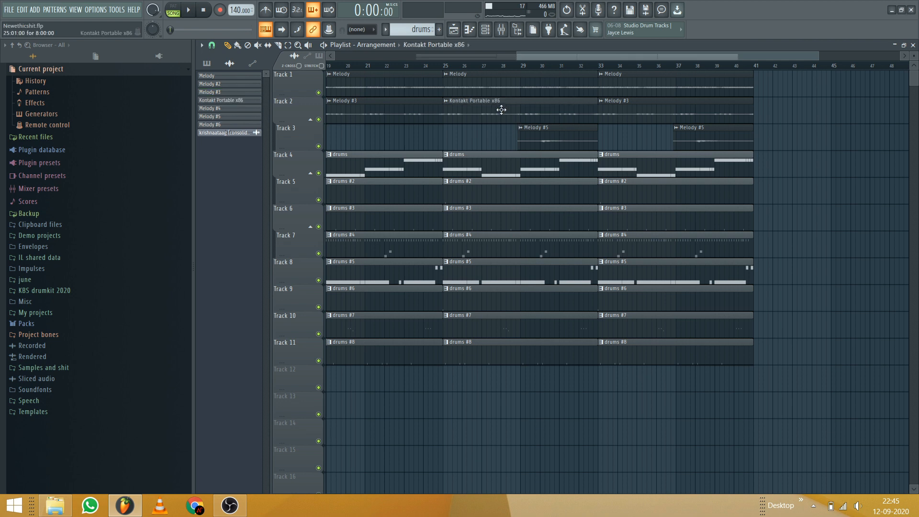
{"action": "left_click_drag", "start_coordinate": [423, 216], "coordinate": [424, 237]}
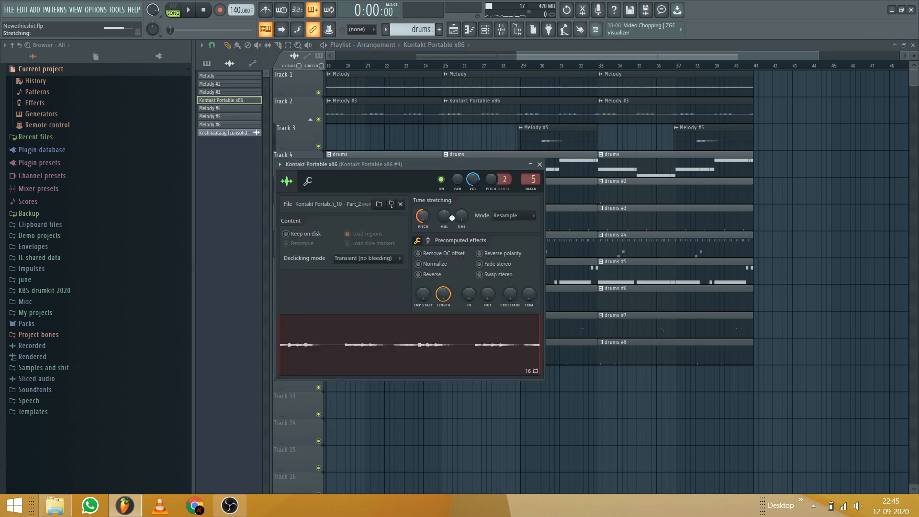
Play the section from just before bar 25 to hear the pitched-down melody, and stop playback
{"action": "left_click", "coordinate": [441, 67]}
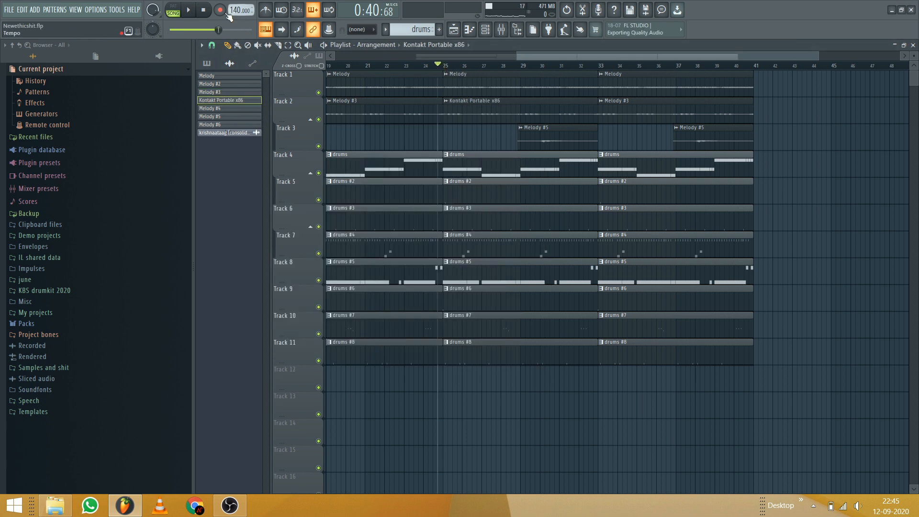
{"action": "left_click", "coordinate": [191, 10]}
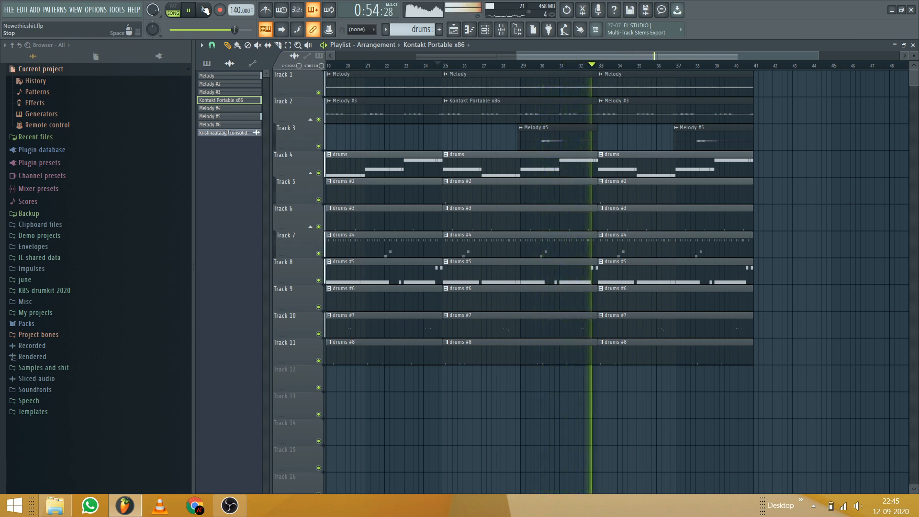
{"action": "left_click", "coordinate": [206, 10]}
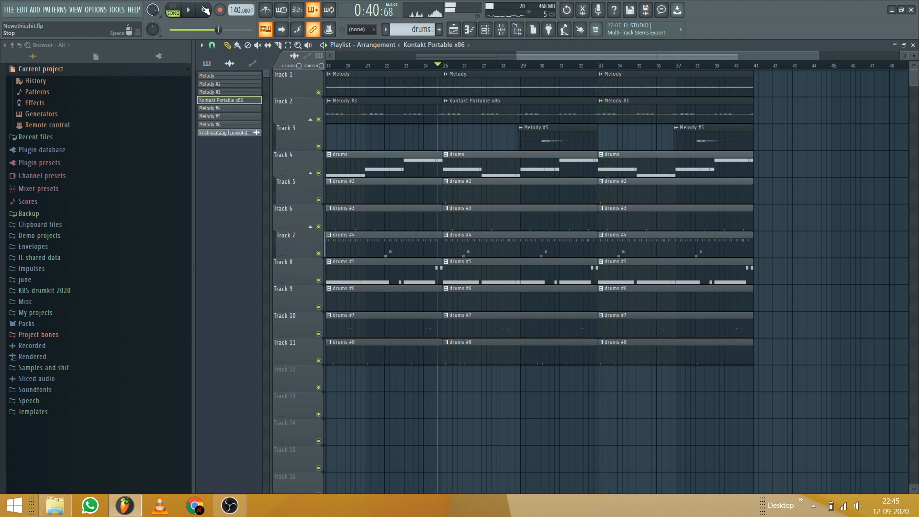
Replace the Melody #3 clip at bar 33 on Track 2 with a copy of the Kontakt Portable x86 clip
{"action": "right_click", "coordinate": [611, 115]}
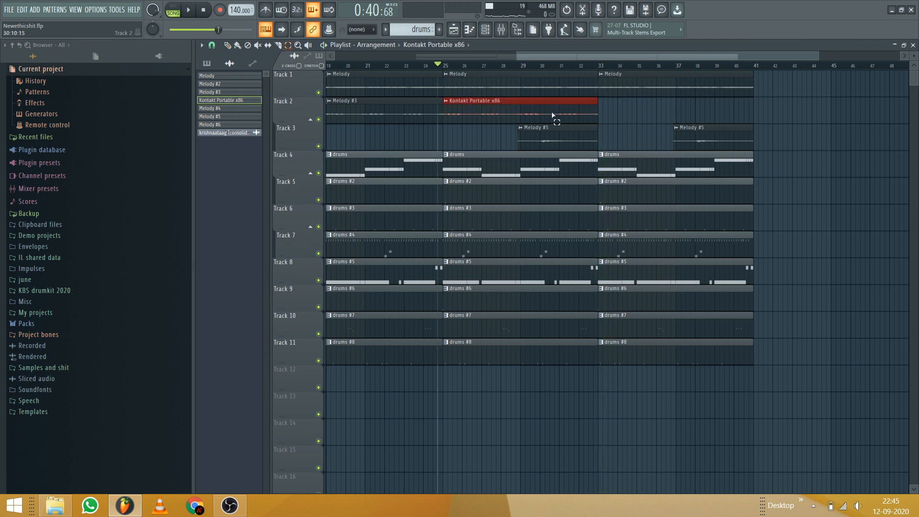
{"action": "left_click", "coordinate": [618, 121]}
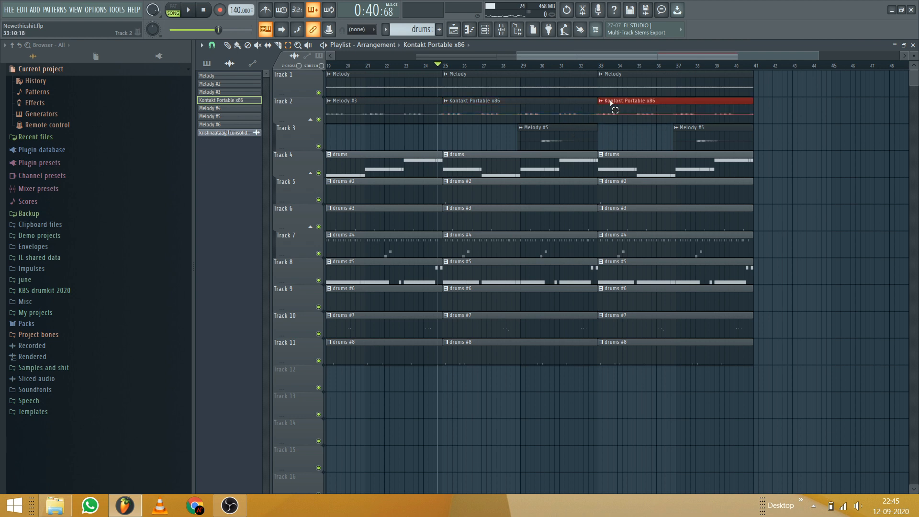
Select all clips in bars 25 to 40, clear the selection, and place the playhead just before bar 25
{"action": "left_click_drag", "start_coordinate": [718, 72], "coordinate": [482, 403]}
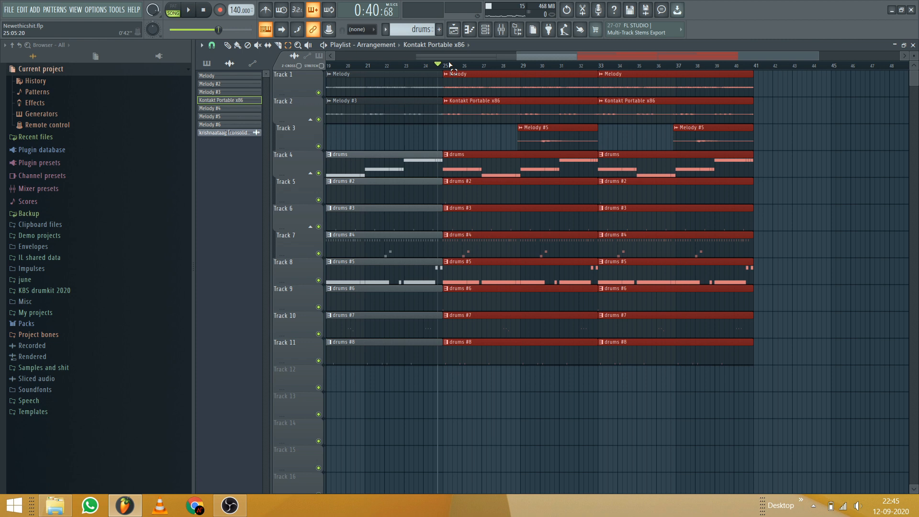
{"action": "scroll", "coordinate": [450, 65], "scroll_direction": "down", "scroll_amount": 2}
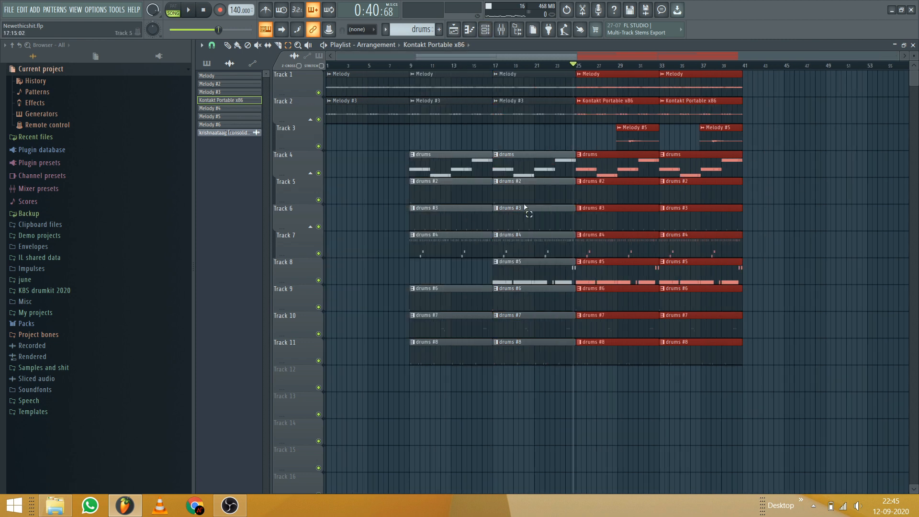
{"action": "left_click", "coordinate": [507, 67]}
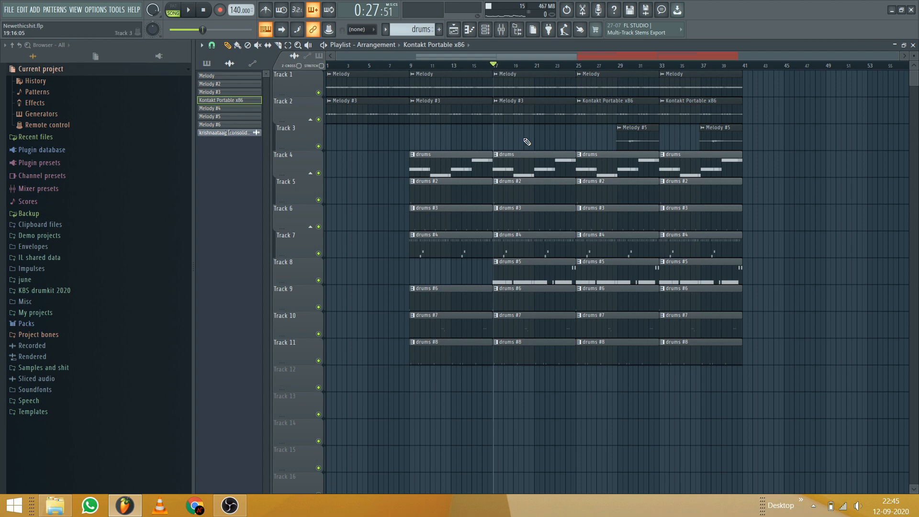
{"action": "left_click", "coordinate": [572, 66]}
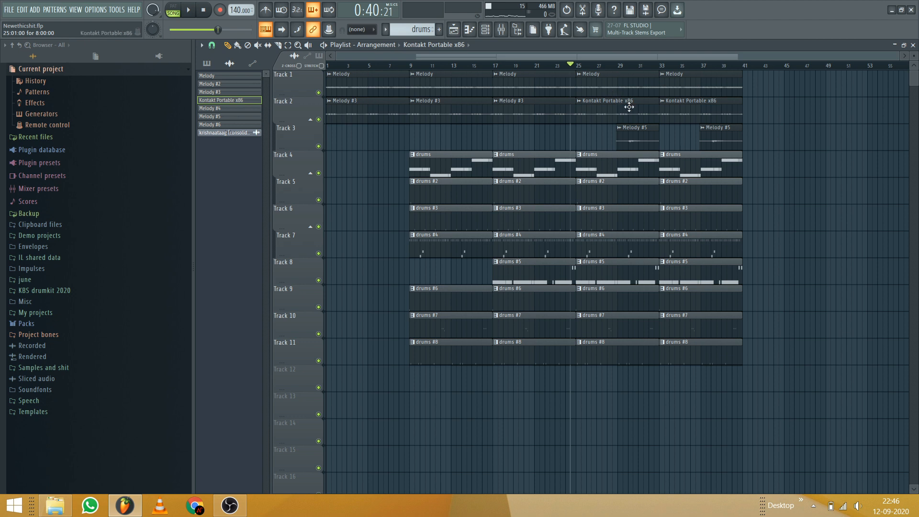
{"action": "scroll", "coordinate": [595, 67], "scroll_direction": "up", "scroll_amount": 3}
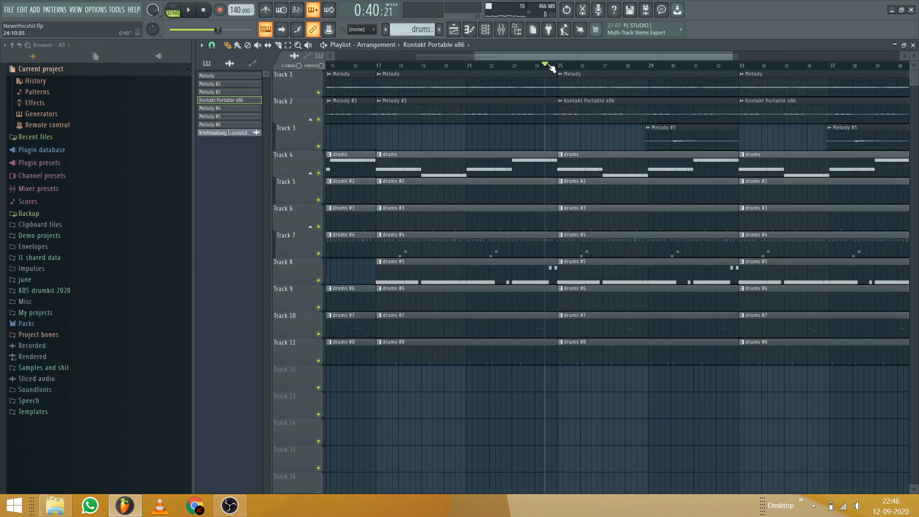
Play the arrangement from about bar 22 to hear the change into bar 25, and stop playback
{"action": "left_click", "coordinate": [492, 65]}
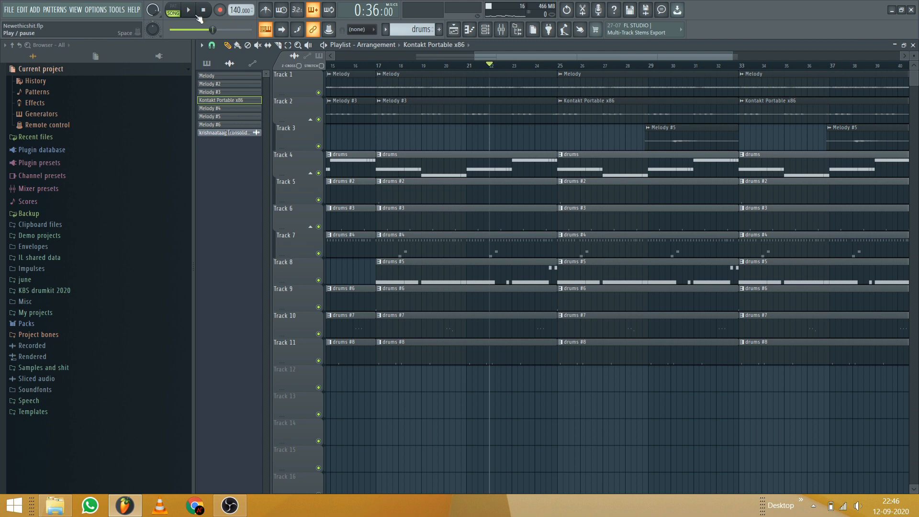
{"action": "left_click", "coordinate": [191, 10]}
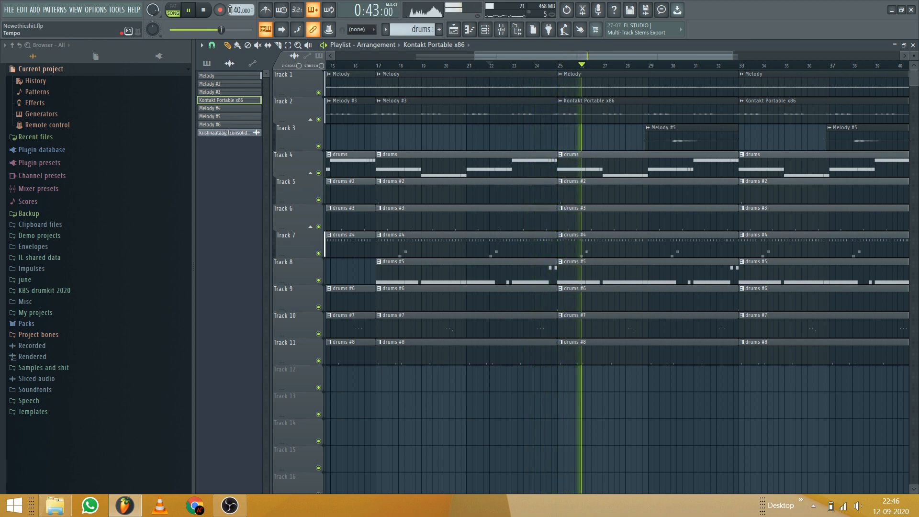
{"action": "left_click", "coordinate": [212, 10]}
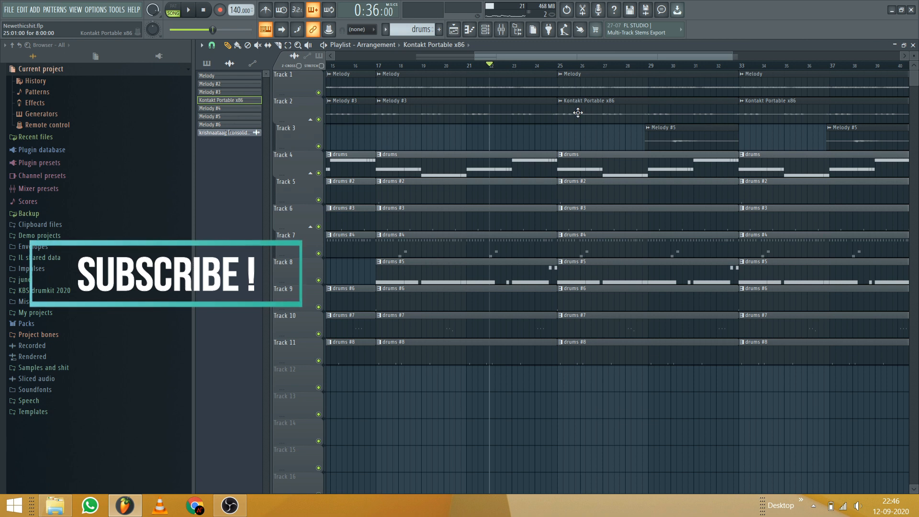
Delete the drums #5 clip at bar 25 on Track 8
{"action": "scroll", "coordinate": [573, 114], "scroll_direction": "down", "scroll_amount": 2}
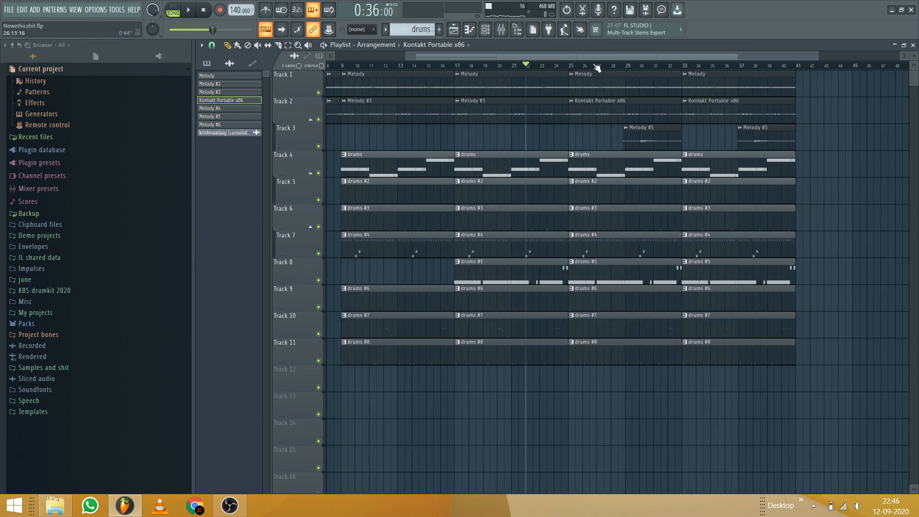
{"action": "scroll", "coordinate": [605, 96], "scroll_direction": "up", "scroll_amount": 1}
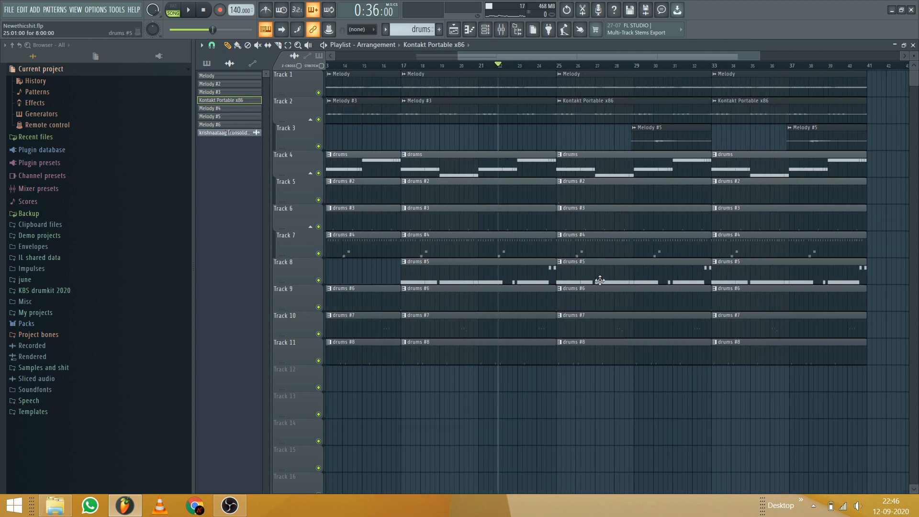
{"action": "right_click", "coordinate": [609, 273]}
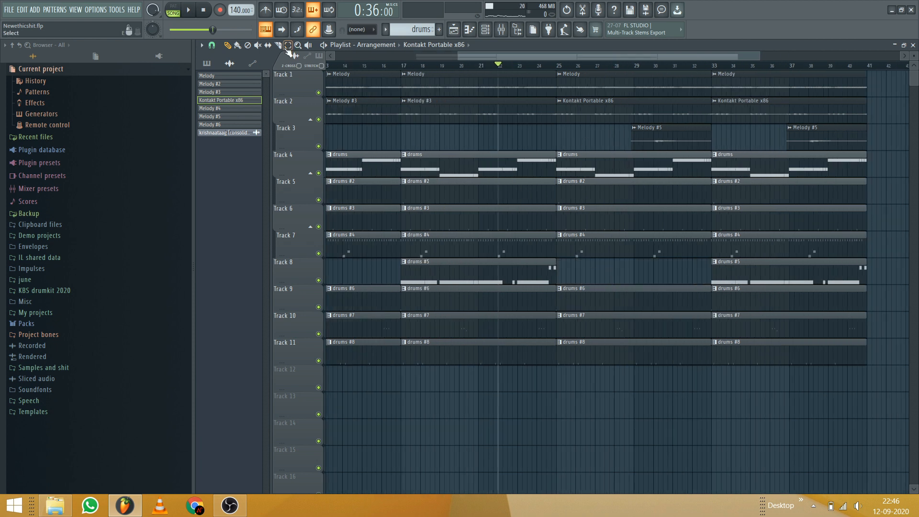
Slice the drum clips on Tracks 5 to 11 at the start of bar 24
{"action": "scroll", "coordinate": [564, 78], "scroll_direction": "up", "scroll_amount": 3}
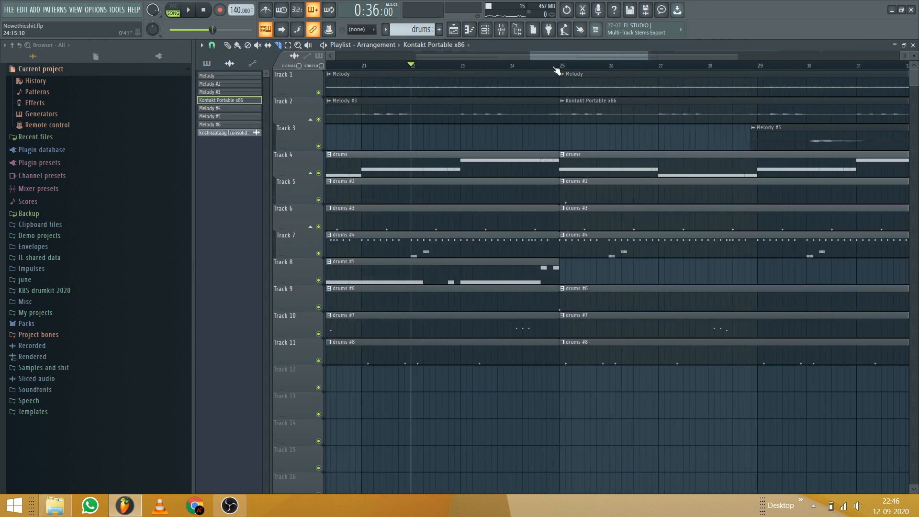
{"action": "scroll", "coordinate": [530, 73], "scroll_direction": "up", "scroll_amount": 2}
{"action": "scroll", "coordinate": [492, 74], "scroll_direction": "up", "scroll_amount": 4}
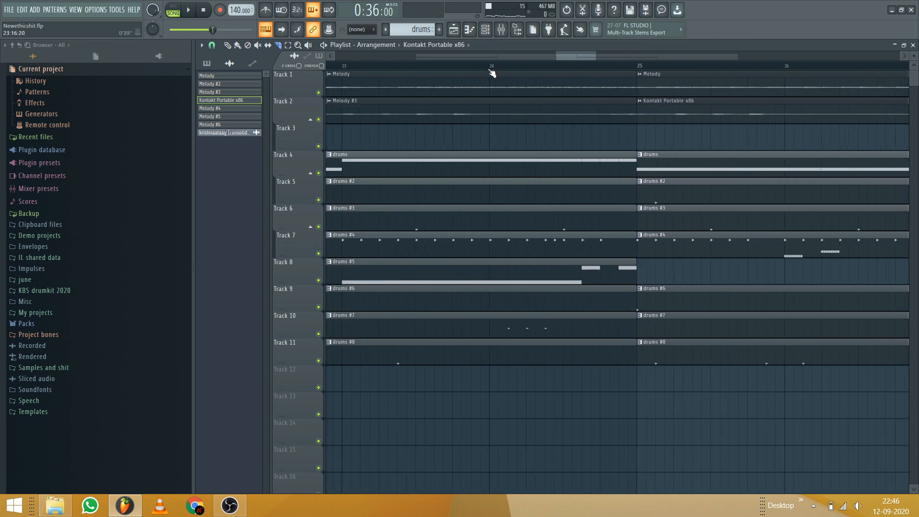
{"action": "left_click_drag", "start_coordinate": [491, 245], "coordinate": [496, 396]}
{"action": "scroll", "coordinate": [496, 77], "scroll_direction": "down", "scroll_amount": 3}
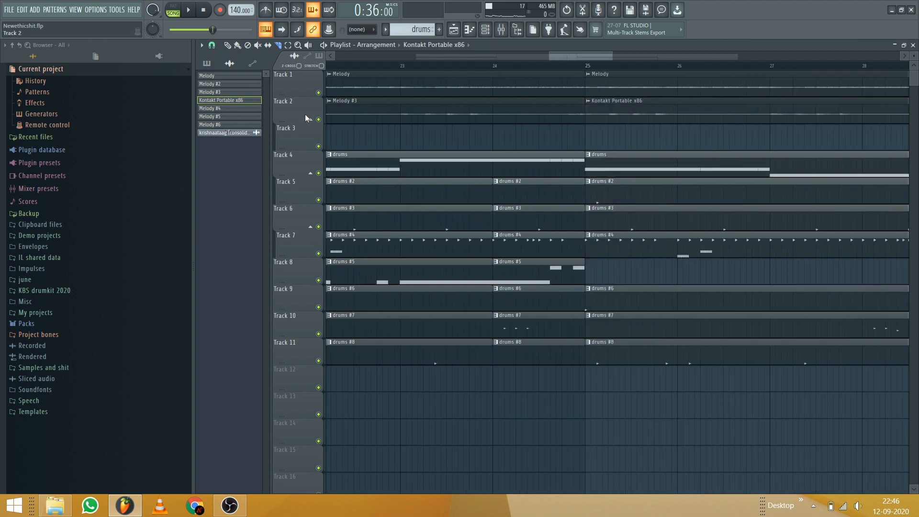
Delete the sliced drums #3, #4, #5 and #8 pieces in bar 24 on Tracks 6, 7, 8 and 11
{"action": "left_click", "coordinate": [227, 45]}
{"action": "right_click", "coordinate": [546, 219]}
{"action": "right_click", "coordinate": [561, 250]}
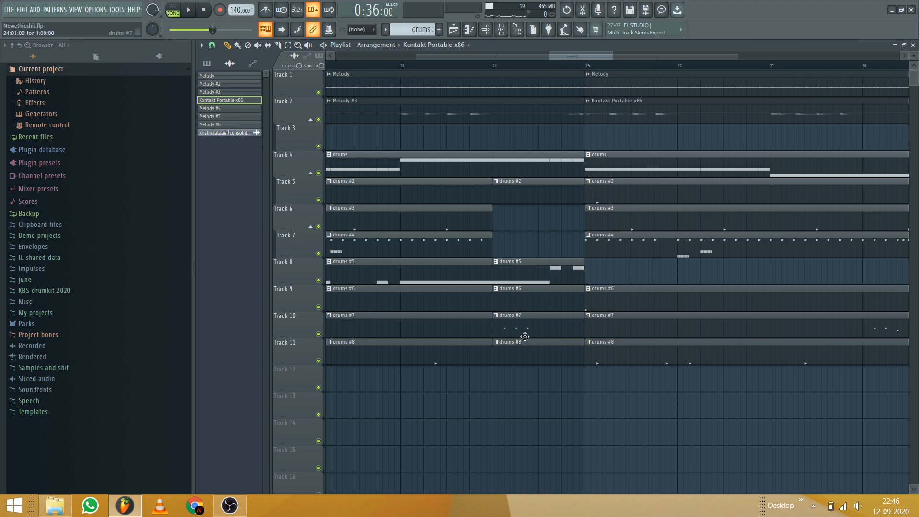
{"action": "right_click", "coordinate": [550, 360]}
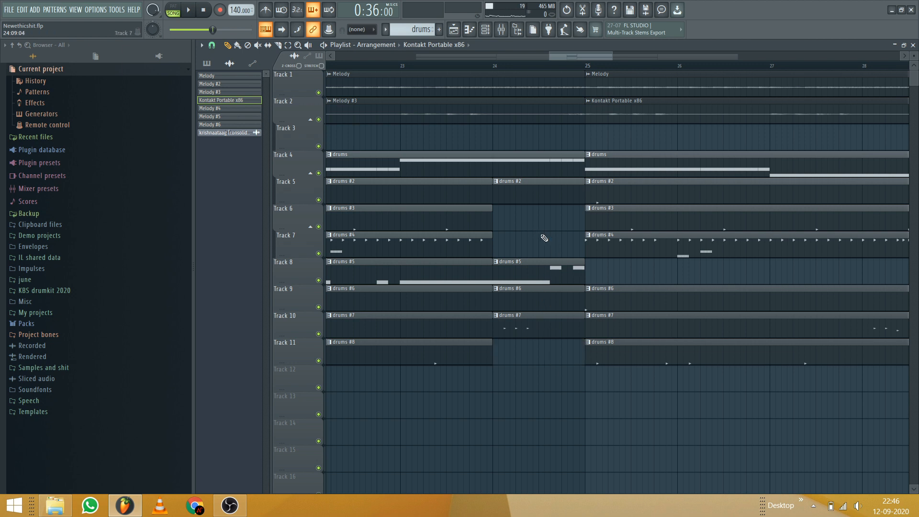
{"action": "right_click", "coordinate": [550, 268]}
Play from about bar 22 through the emptied bar 24 to hear the drum drop-out, and stop playback
{"action": "scroll", "coordinate": [512, 70], "scroll_direction": "down", "scroll_amount": 3}
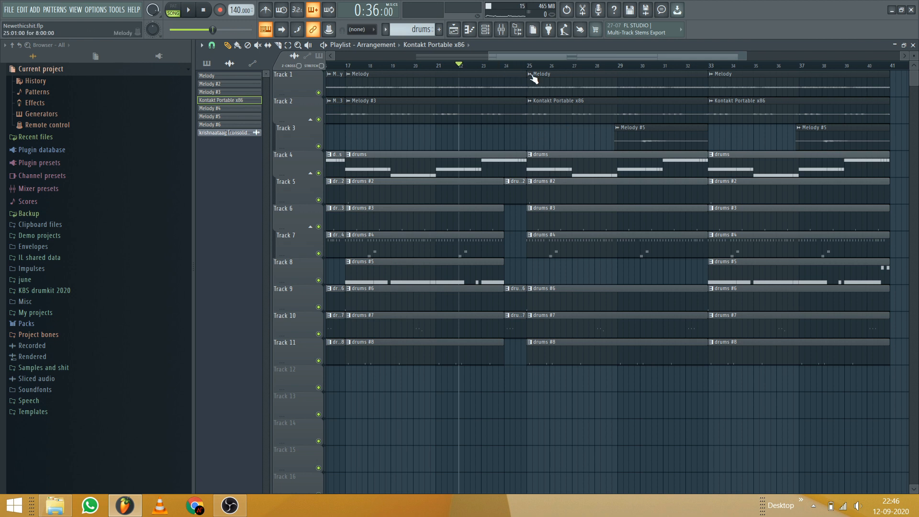
{"action": "key", "text": "space"}
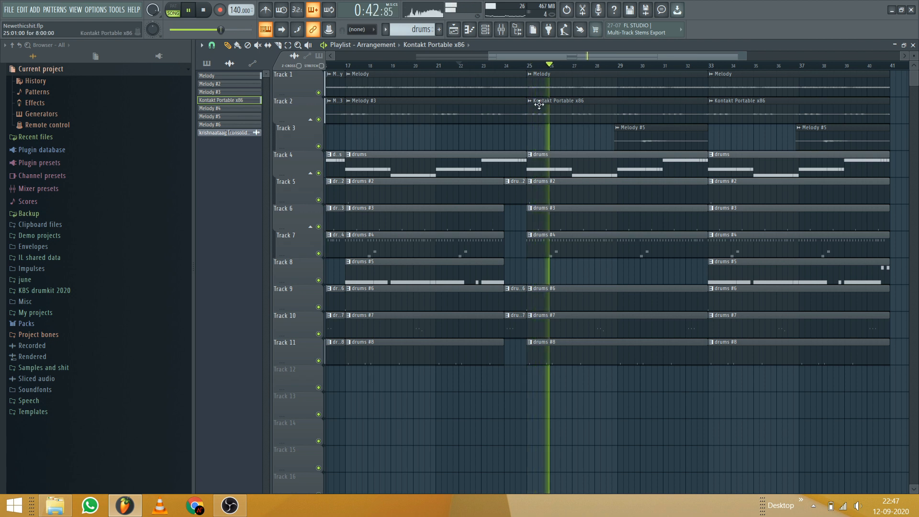
{"action": "key", "text": "space"}
Move the playhead to the start of bar 24 and remove the sliced drums #2 piece in that bar on Track 5
{"action": "scroll", "coordinate": [527, 71], "scroll_direction": "up", "scroll_amount": 3}
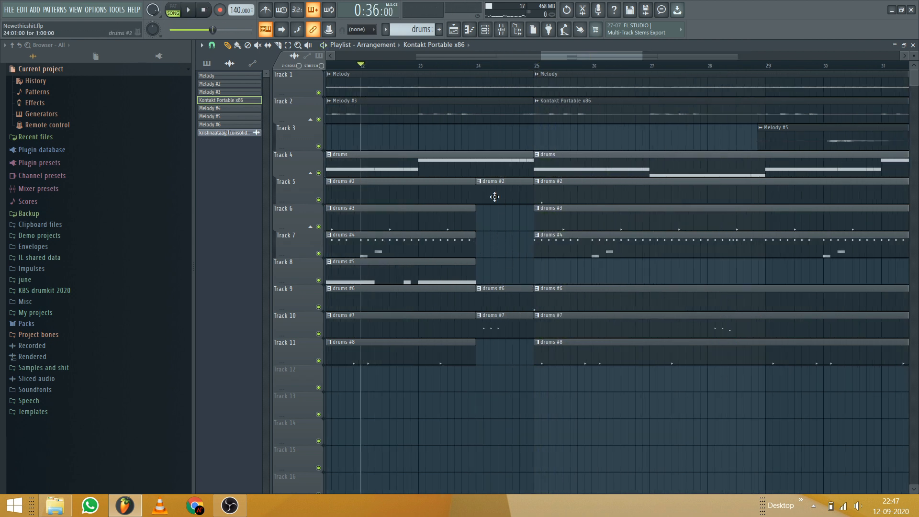
{"action": "scroll", "coordinate": [488, 75], "scroll_direction": "down", "scroll_amount": 1}
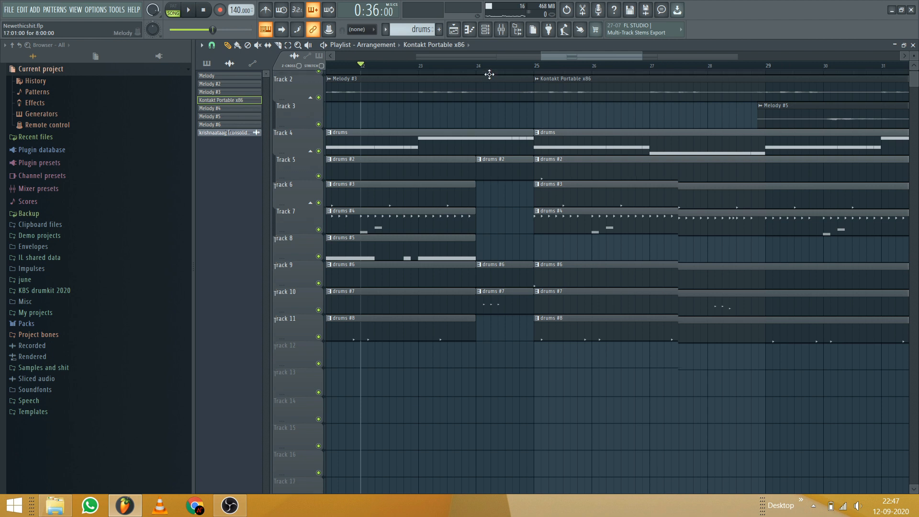
{"action": "scroll", "coordinate": [493, 67], "scroll_direction": "down", "scroll_amount": 1}
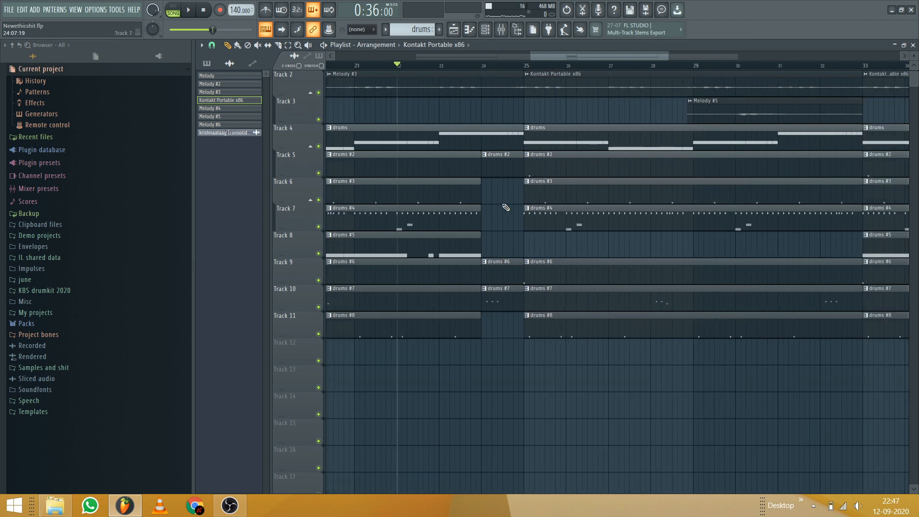
{"action": "scroll", "coordinate": [499, 214], "scroll_direction": "up", "scroll_amount": 1}
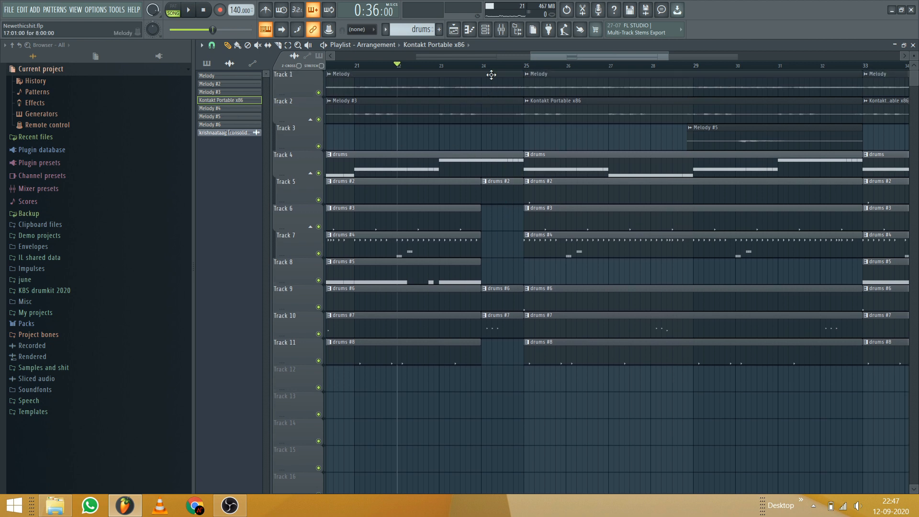
{"action": "scroll", "coordinate": [491, 73], "scroll_direction": "down", "scroll_amount": 2}
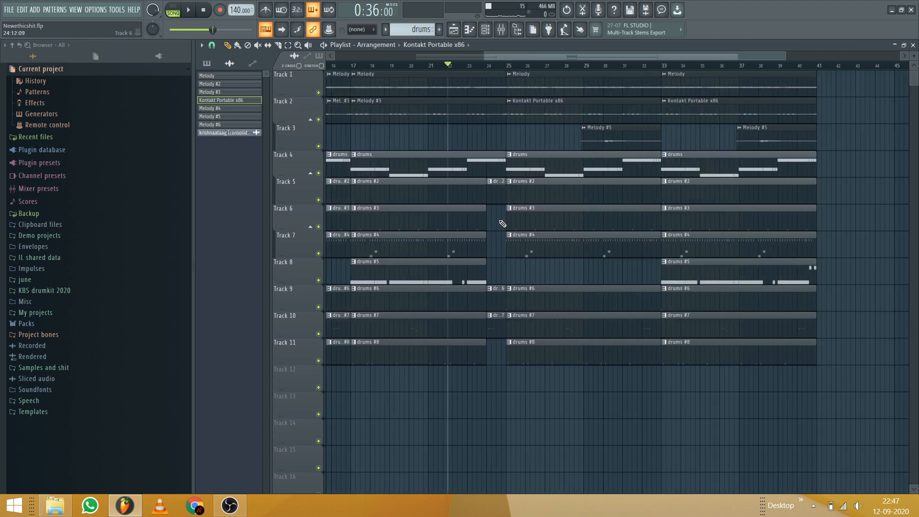
{"action": "scroll", "coordinate": [502, 69], "scroll_direction": "up", "scroll_amount": 2}
{"action": "scroll", "coordinate": [503, 70], "scroll_direction": "up", "scroll_amount": 1}
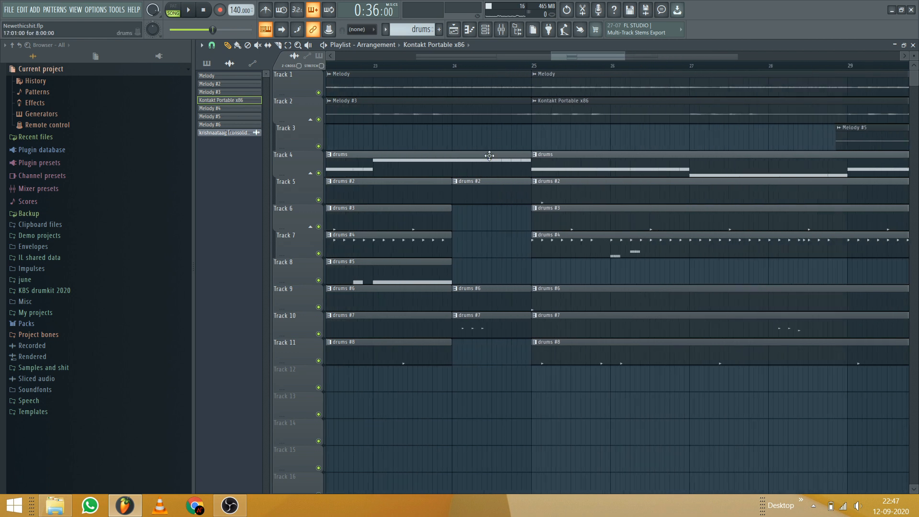
{"action": "left_click", "coordinate": [452, 69]}
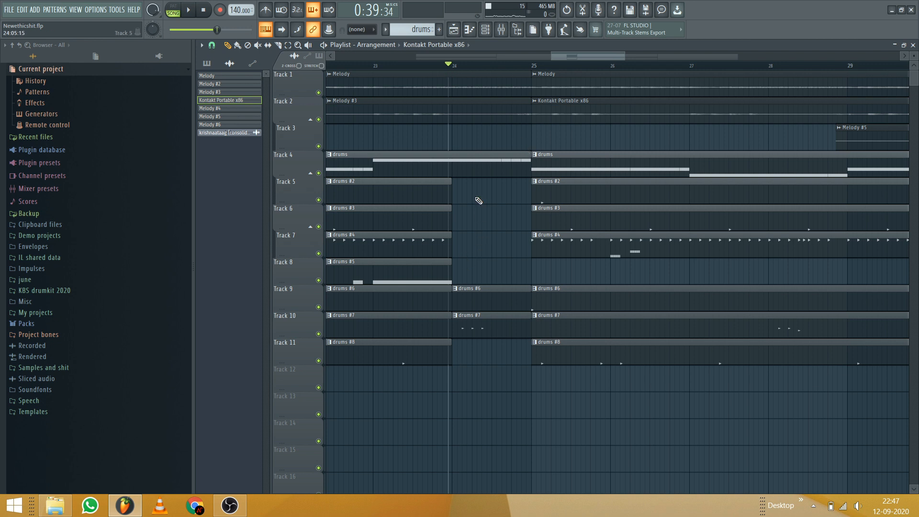
Examine the whole arrangement, from the drum break at bar 24 to the last section ending at bar 41
{"action": "scroll", "coordinate": [487, 218], "scroll_direction": "down", "scroll_amount": 1}
{"action": "scroll", "coordinate": [486, 225], "scroll_direction": "up", "scroll_amount": 1}
{"action": "scroll", "coordinate": [478, 58], "scroll_direction": "down", "scroll_amount": 1}
{"action": "scroll", "coordinate": [481, 65], "scroll_direction": "down", "scroll_amount": 4}
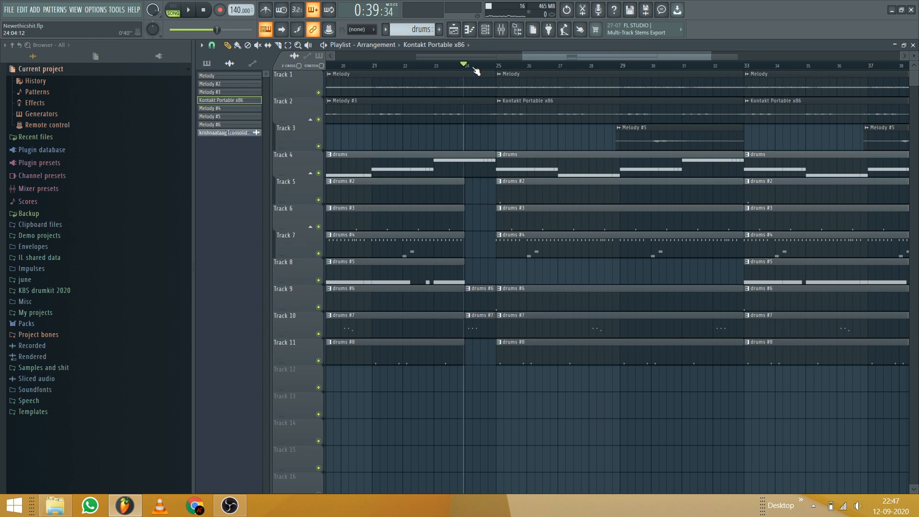
{"action": "scroll", "coordinate": [474, 66], "scroll_direction": "down", "scroll_amount": 4}
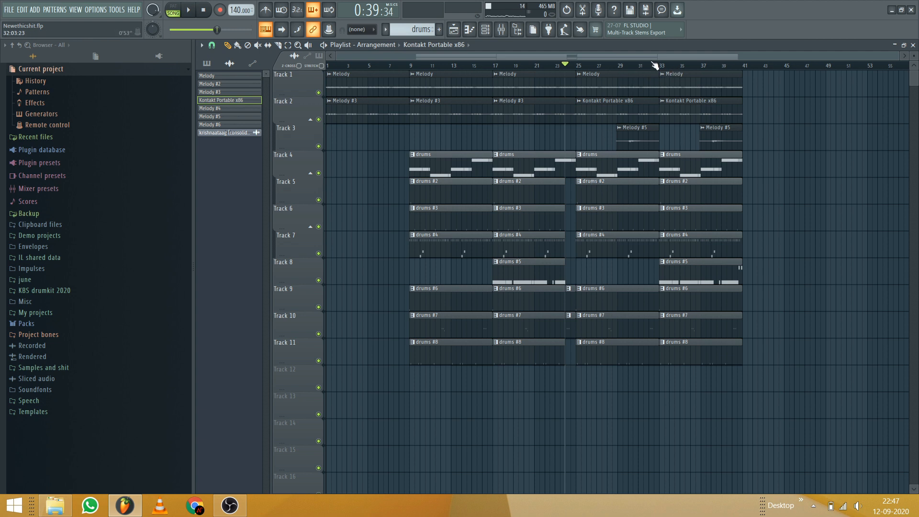
{"action": "scroll", "coordinate": [660, 67], "scroll_direction": "up", "scroll_amount": 2}
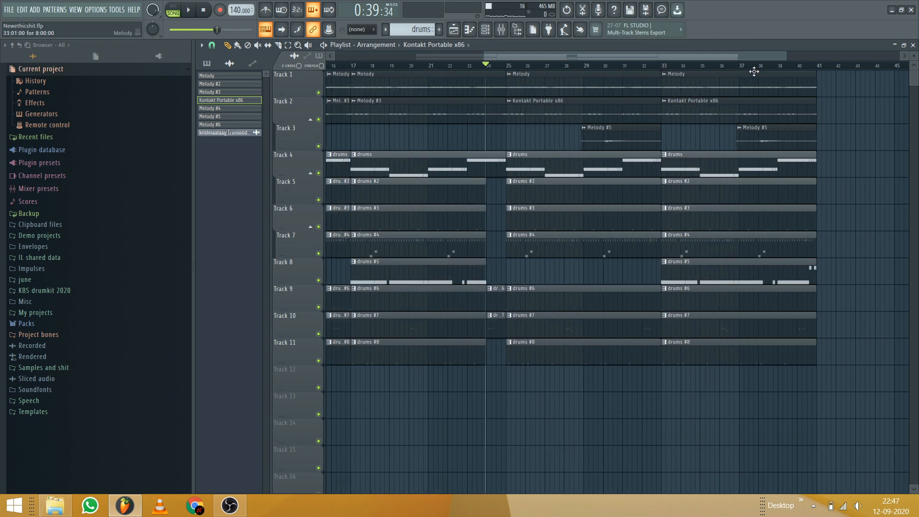
{"action": "scroll", "coordinate": [755, 71], "scroll_direction": "down", "scroll_amount": 1}
{"action": "scroll", "coordinate": [798, 69], "scroll_direction": "down", "scroll_amount": 1}
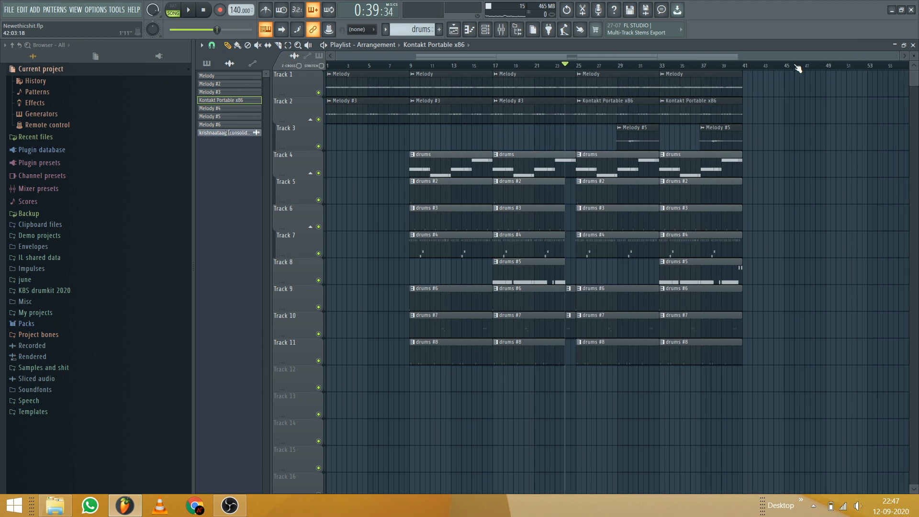
{"action": "scroll", "coordinate": [718, 67], "scroll_direction": "up", "scroll_amount": 4}
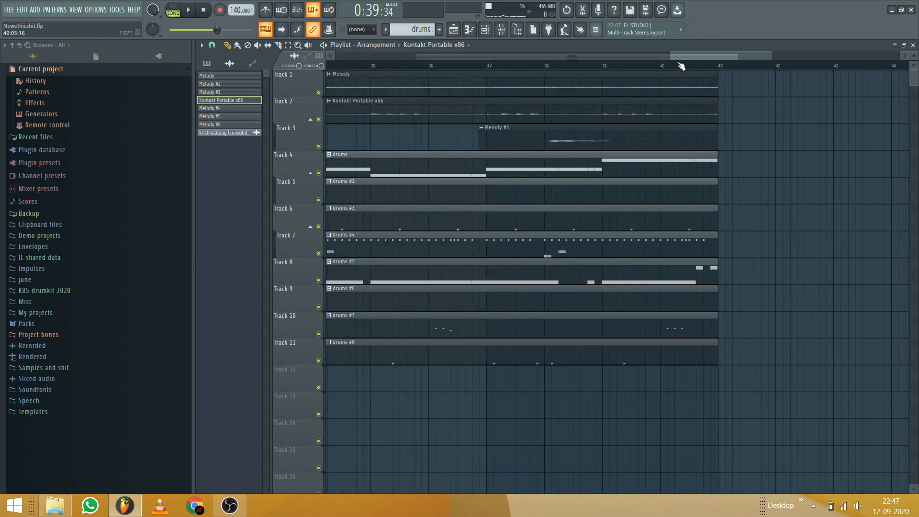
{"action": "scroll", "coordinate": [681, 67], "scroll_direction": "down", "scroll_amount": 4}
{"action": "scroll", "coordinate": [531, 71], "scroll_direction": "down", "scroll_amount": 1}
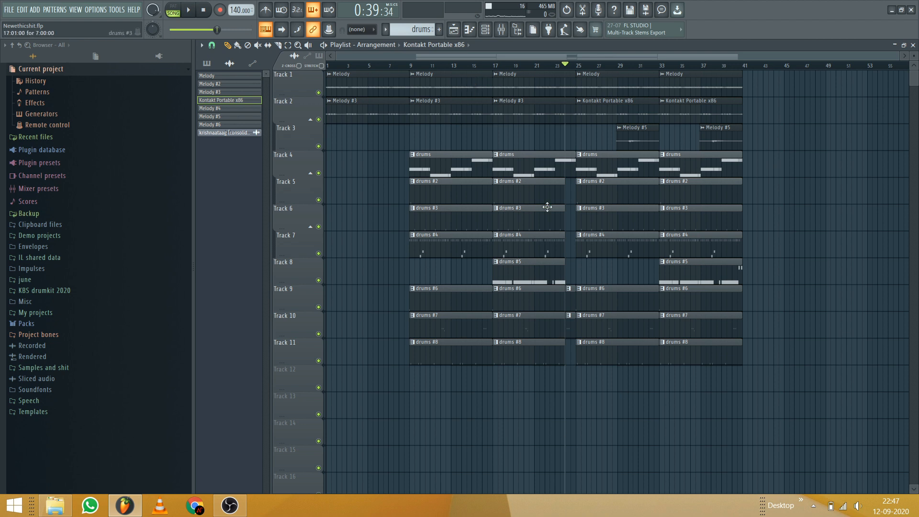
Select all clips from bar 9 to bar 40 and duplicate them directly after, starting at bar 41
{"action": "left_click", "coordinate": [287, 45]}
{"action": "left_click_drag", "start_coordinate": [353, 80], "coordinate": [363, 136]}
{"action": "left_click_drag", "start_coordinate": [469, 99], "coordinate": [408, 472]}
{"action": "left_click_drag", "start_coordinate": [705, 74], "coordinate": [608, 382]}
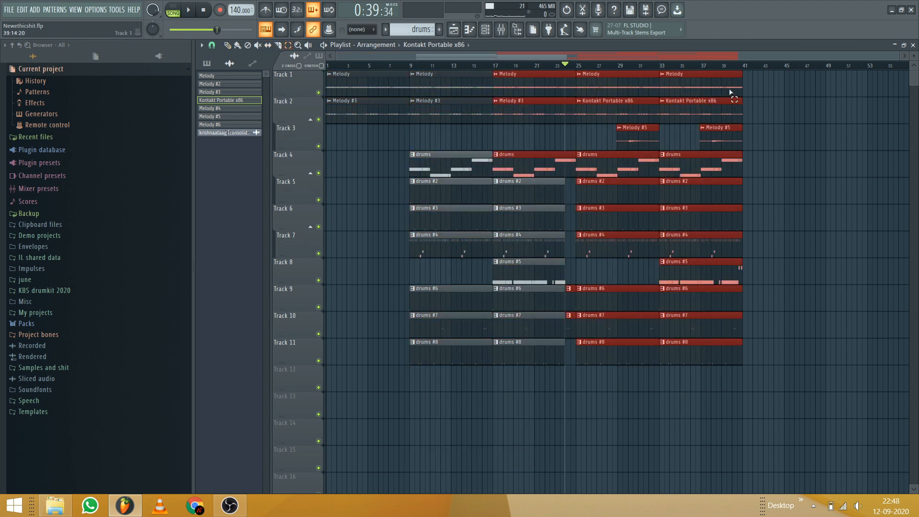
{"action": "left_click_drag", "start_coordinate": [730, 92], "coordinate": [602, 352]}
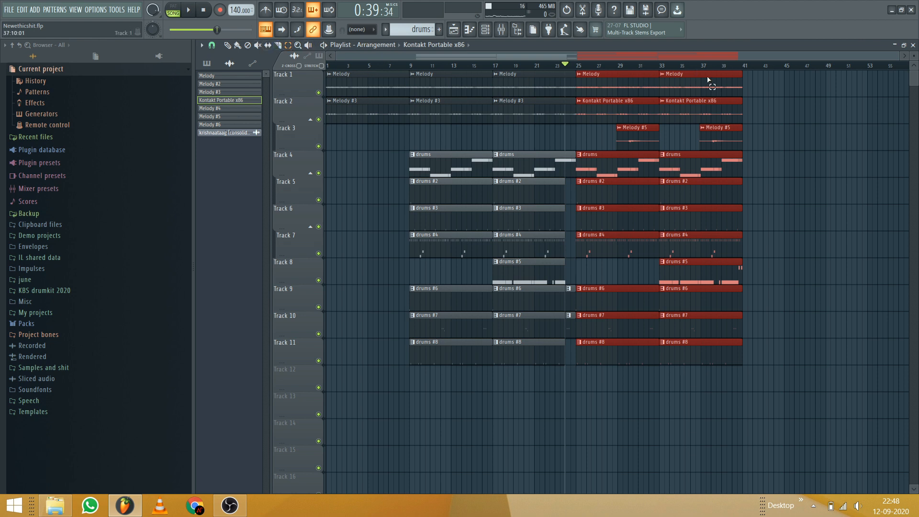
{"action": "left_click_drag", "start_coordinate": [455, 77], "coordinate": [736, 362]}
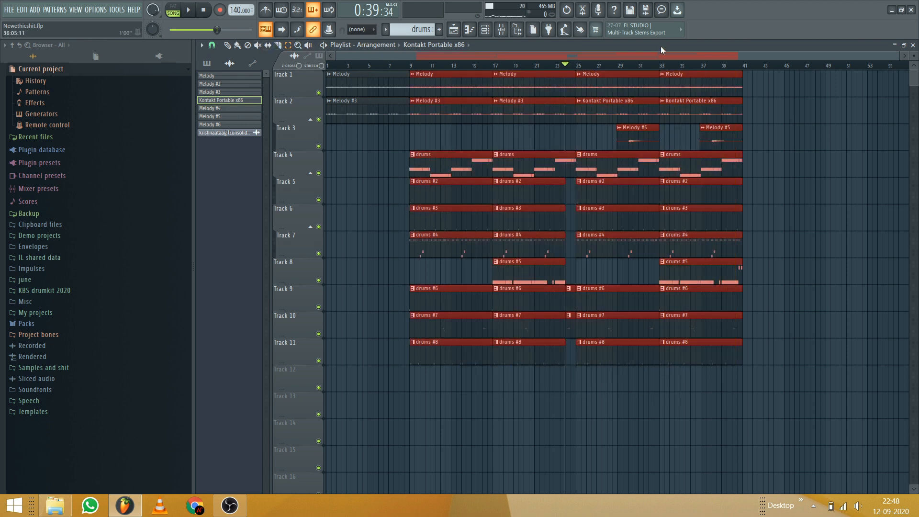
{"action": "key", "text": "ctrl+b"}
{"action": "scroll", "coordinate": [656, 59], "scroll_direction": "down", "scroll_amount": 4}
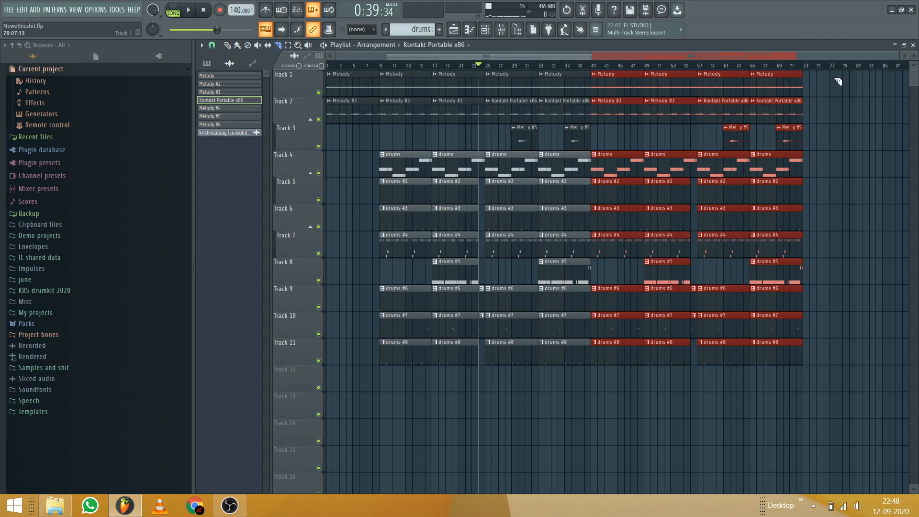
Clear the selection, move the playhead to bar 40, and slice the drum clips on Tracks 4 to 11 there
{"action": "left_click", "coordinate": [582, 69]}
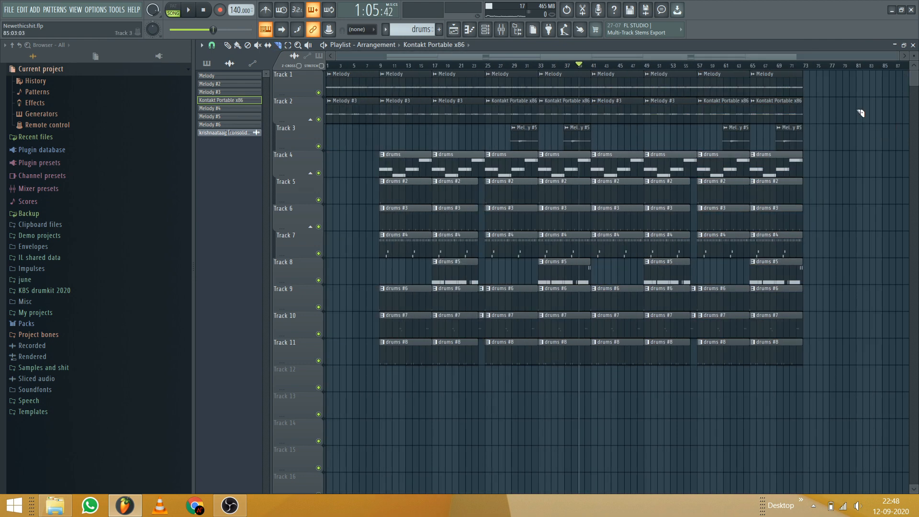
{"action": "scroll", "coordinate": [581, 257], "scroll_direction": "up", "scroll_amount": 3, "text": "ctrl"}
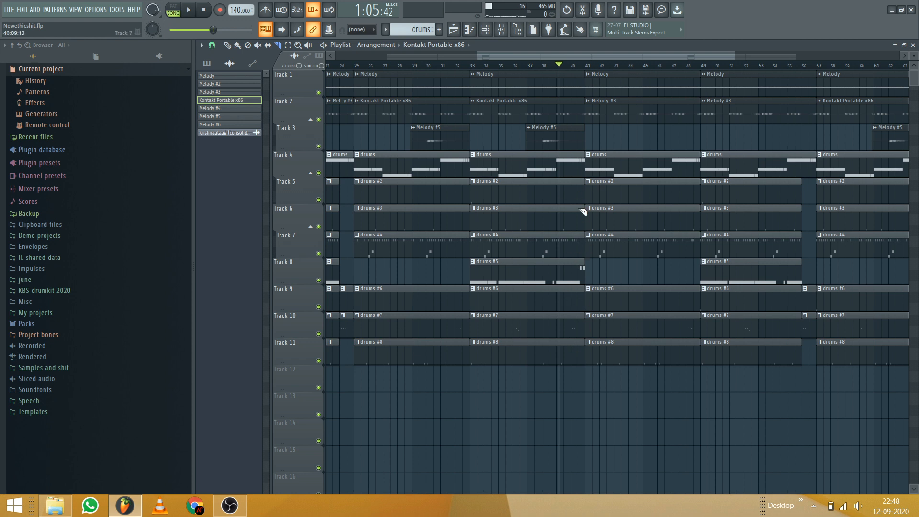
{"action": "scroll", "coordinate": [580, 72], "scroll_direction": "up", "scroll_amount": 8, "text": "ctrl"}
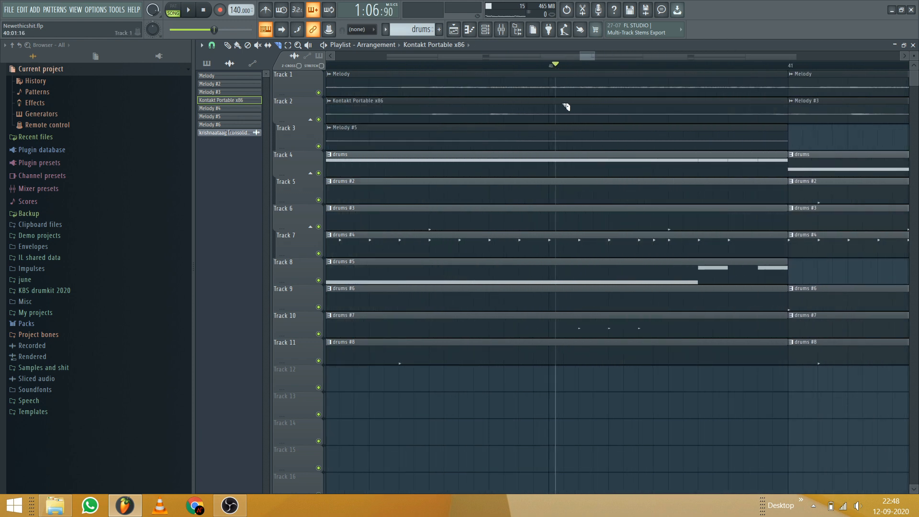
{"action": "left_click_drag", "start_coordinate": [561, 162], "coordinate": [520, 415]}
{"action": "scroll", "coordinate": [559, 74], "scroll_direction": "up", "scroll_amount": 5, "text": "ctrl"}
{"action": "scroll", "coordinate": [516, 75], "scroll_direction": "down", "scroll_amount": 4}
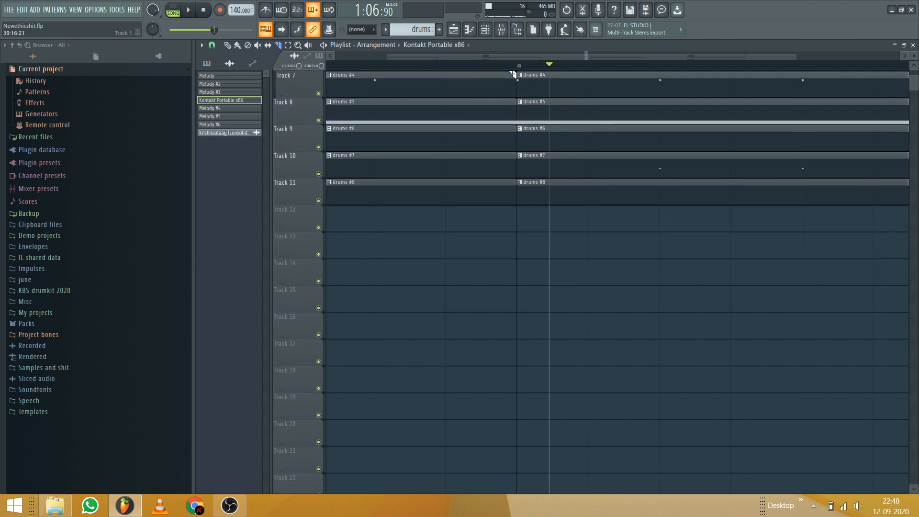
{"action": "scroll", "coordinate": [516, 67], "scroll_direction": "down", "scroll_amount": 4}
{"action": "scroll", "coordinate": [516, 66], "scroll_direction": "down", "scroll_amount": 3}
{"action": "scroll", "coordinate": [665, 195], "scroll_direction": "up", "scroll_amount": 5}
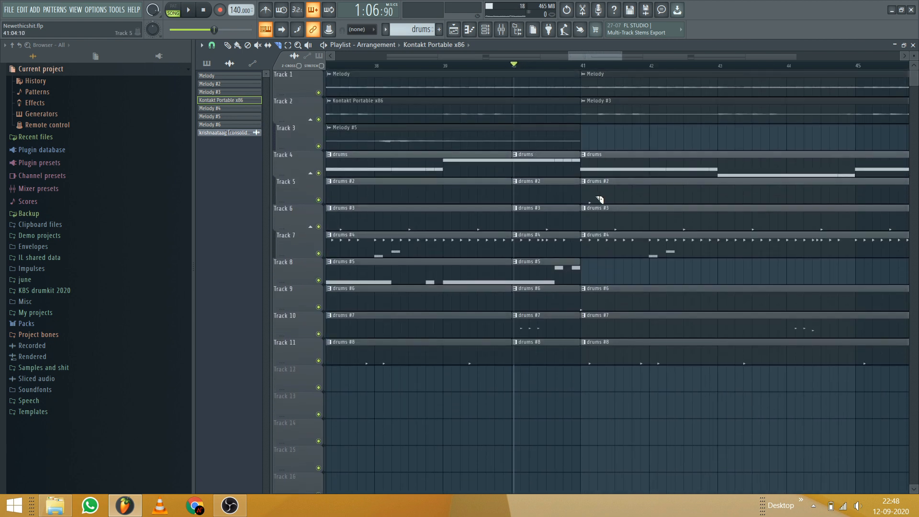
Slice the drum clips on Tracks 4 to 11 again, exactly at the start of bar 40
{"action": "scroll", "coordinate": [572, 67], "scroll_direction": "up", "scroll_amount": 4}
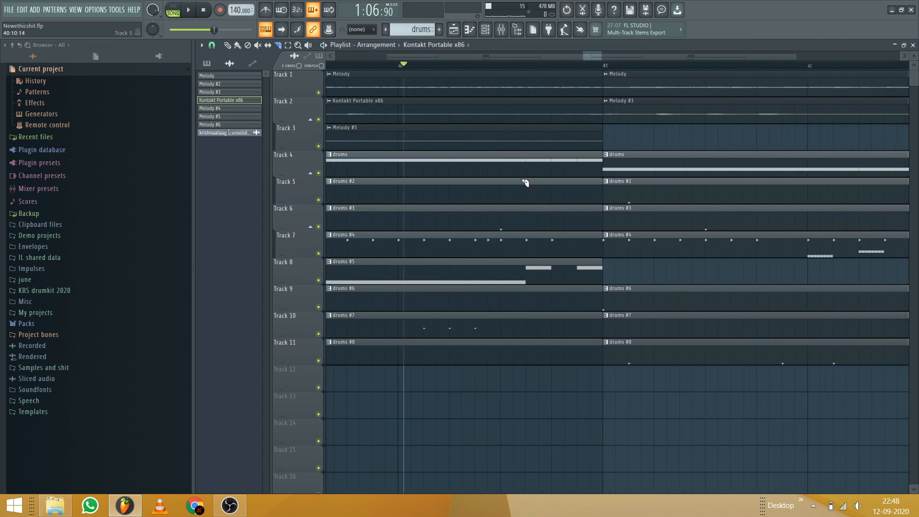
{"action": "left_click_drag", "start_coordinate": [403, 155], "coordinate": [390, 192]}
{"action": "scroll", "coordinate": [399, 61], "scroll_direction": "left", "scroll_amount": 1}
{"action": "scroll", "coordinate": [439, 76], "scroll_direction": "up", "scroll_amount": 3}
{"action": "left_click_drag", "start_coordinate": [446, 149], "coordinate": [446, 406]}
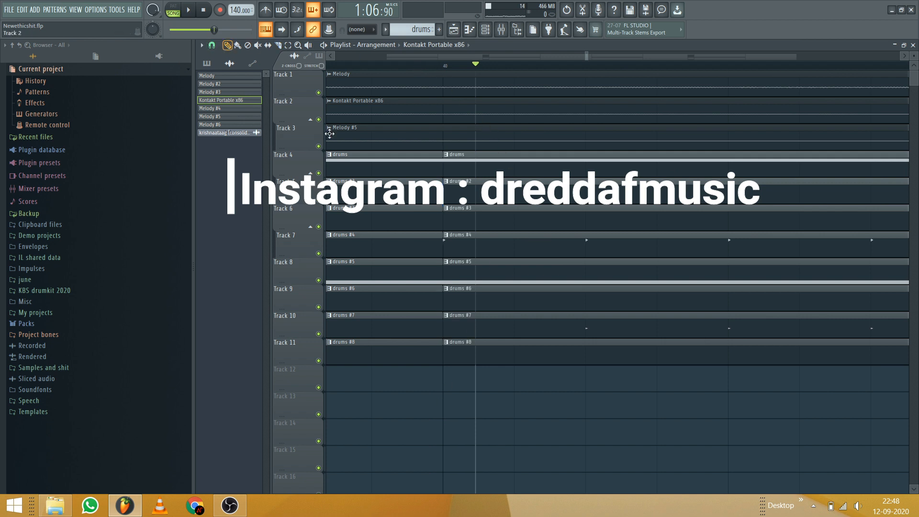
{"action": "left_click_drag", "start_coordinate": [581, 168], "coordinate": [585, 377]}
{"action": "scroll", "coordinate": [457, 67], "scroll_direction": "down", "scroll_amount": 3}
{"action": "key", "text": "ctrl+z"}
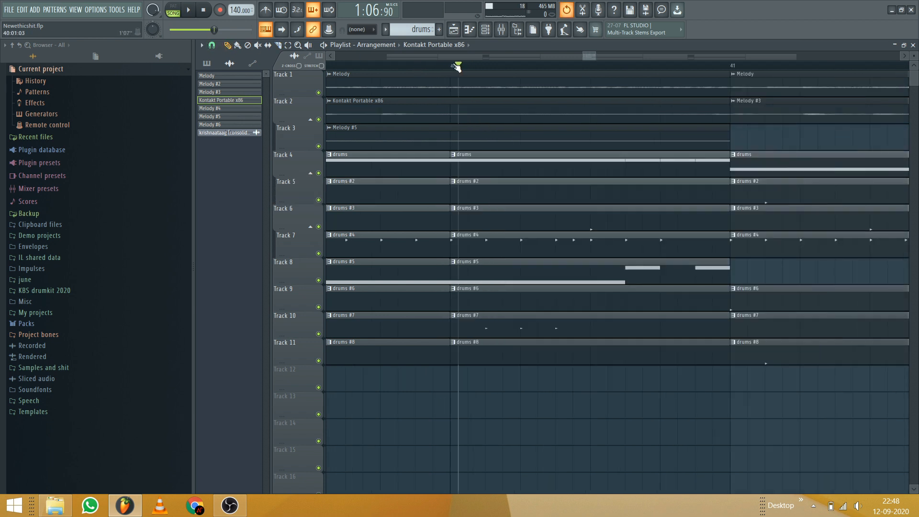
Remove the sliced drum pieces in bar 40 on Tracks 4 to 11, and extend the Track 4 drums clip to bar 41
{"action": "scroll", "coordinate": [457, 67], "scroll_direction": "down", "scroll_amount": 3}
{"action": "left_click_drag", "start_coordinate": [467, 187], "coordinate": [473, 369]}
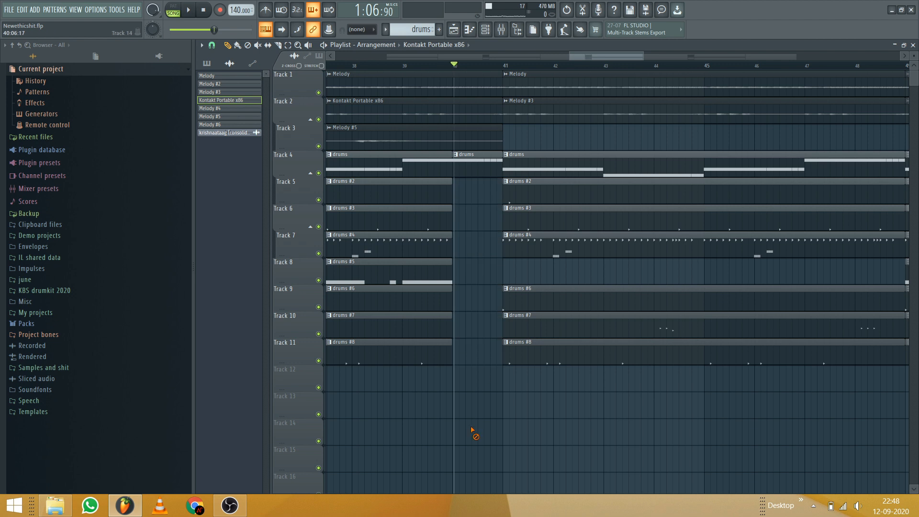
{"action": "right_click", "coordinate": [467, 164]}
{"action": "left_click_drag", "start_coordinate": [450, 168], "coordinate": [507, 174]}
{"action": "scroll", "coordinate": [487, 97], "scroll_direction": "down", "scroll_amount": 3}
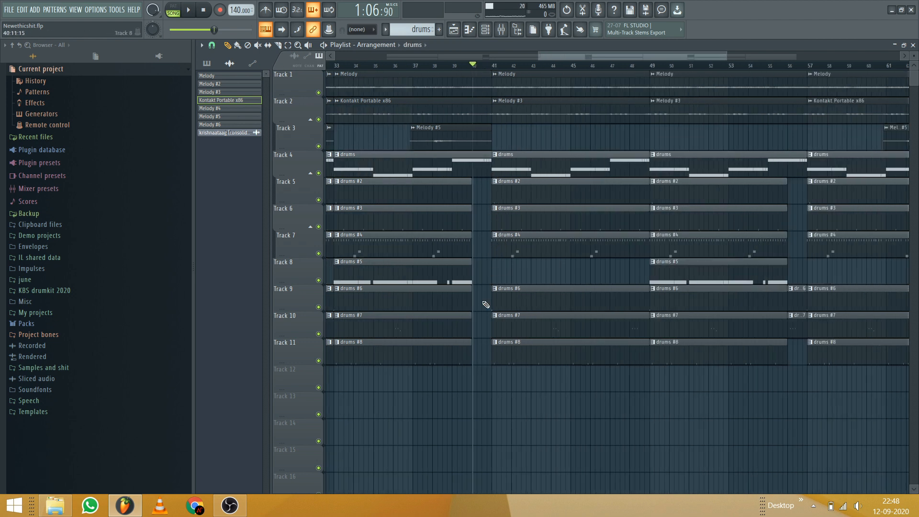
Examine the arrangement's structure by selecting its 16-bar sections, including bars 9–24, 25–40, 41–56 and 57–72
{"action": "scroll", "coordinate": [483, 190], "scroll_direction": "down", "scroll_amount": 5}
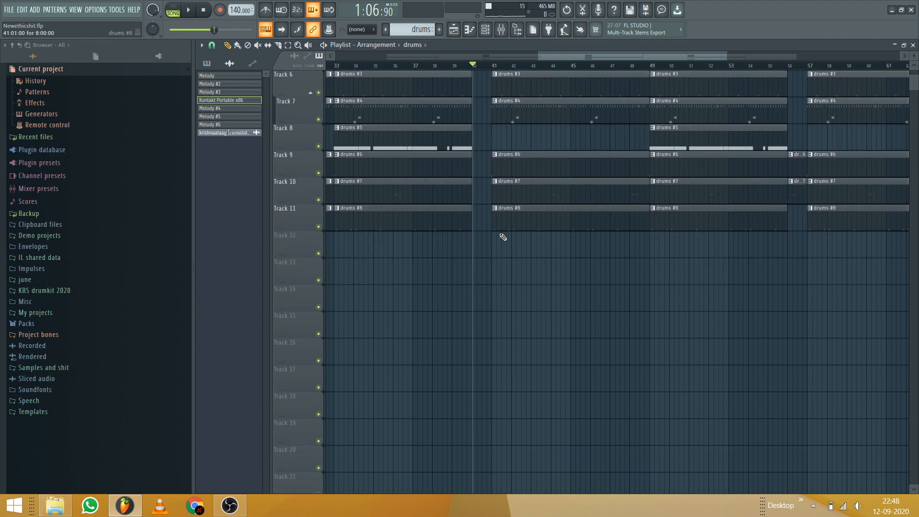
{"action": "scroll", "coordinate": [502, 234], "scroll_direction": "up", "scroll_amount": 5}
{"action": "scroll", "coordinate": [481, 71], "scroll_direction": "down", "scroll_amount": 8}
{"action": "scroll", "coordinate": [543, 326], "scroll_direction": "up", "scroll_amount": 5}
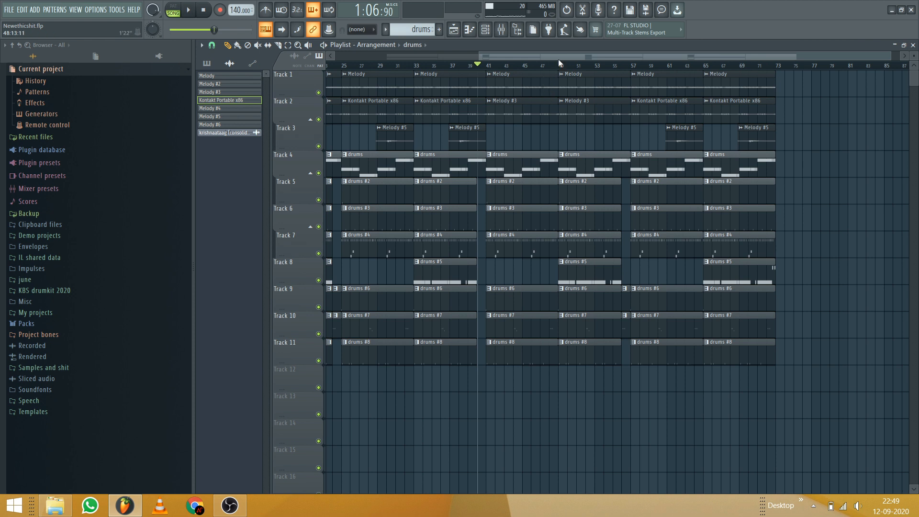
{"action": "scroll", "coordinate": [558, 59], "scroll_direction": "down", "scroll_amount": 2}
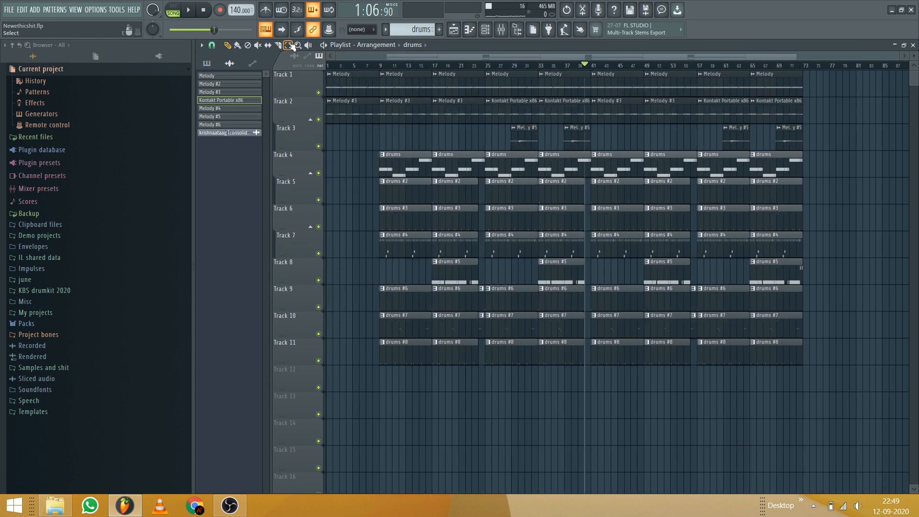
{"action": "left_click_drag", "start_coordinate": [472, 91], "coordinate": [404, 446]}
{"action": "left_click_drag", "start_coordinate": [361, 91], "coordinate": [354, 137]}
{"action": "left_click_drag", "start_coordinate": [465, 112], "coordinate": [407, 431]}
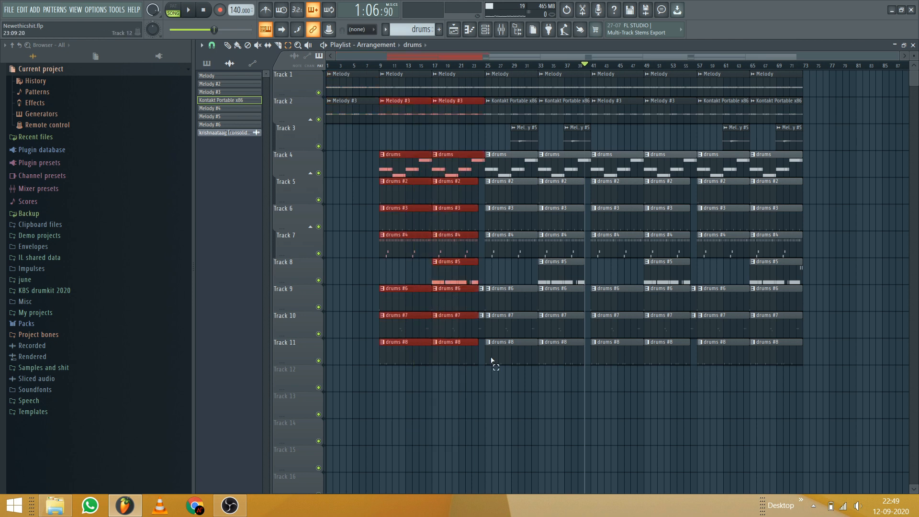
{"action": "left_click_drag", "start_coordinate": [563, 73], "coordinate": [494, 393]}
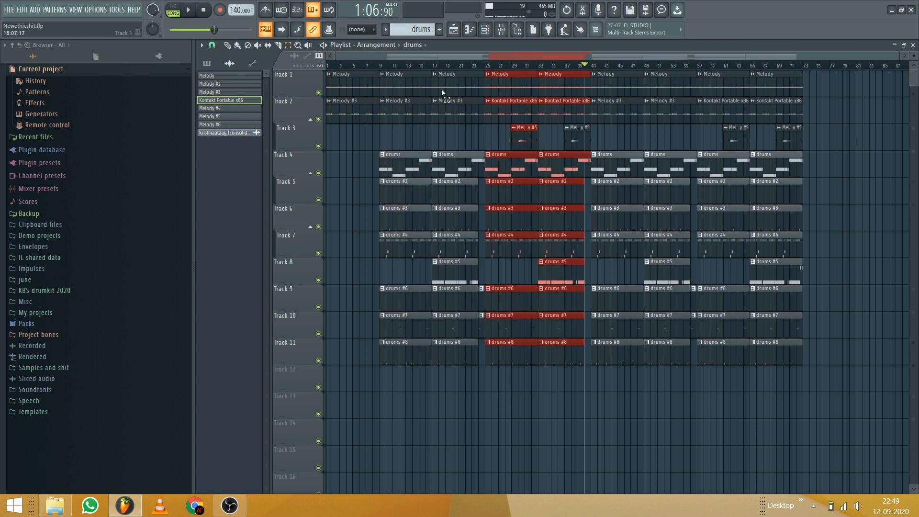
{"action": "left_click_drag", "start_coordinate": [473, 72], "coordinate": [391, 393]}
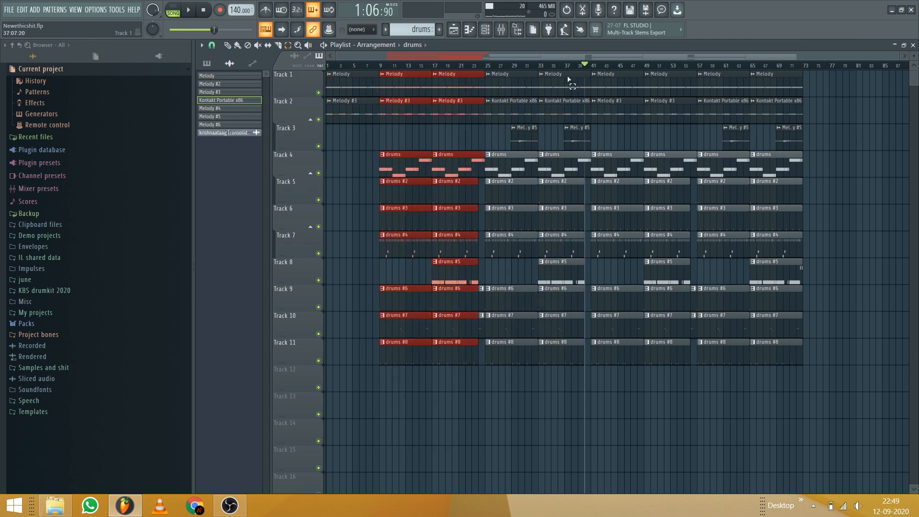
{"action": "left_click_drag", "start_coordinate": [570, 78], "coordinate": [508, 372]}
{"action": "left_click_drag", "start_coordinate": [674, 71], "coordinate": [621, 367]}
{"action": "left_click_drag", "start_coordinate": [790, 72], "coordinate": [721, 392]}
{"action": "scroll", "coordinate": [599, 67], "scroll_direction": "up", "scroll_amount": 5}
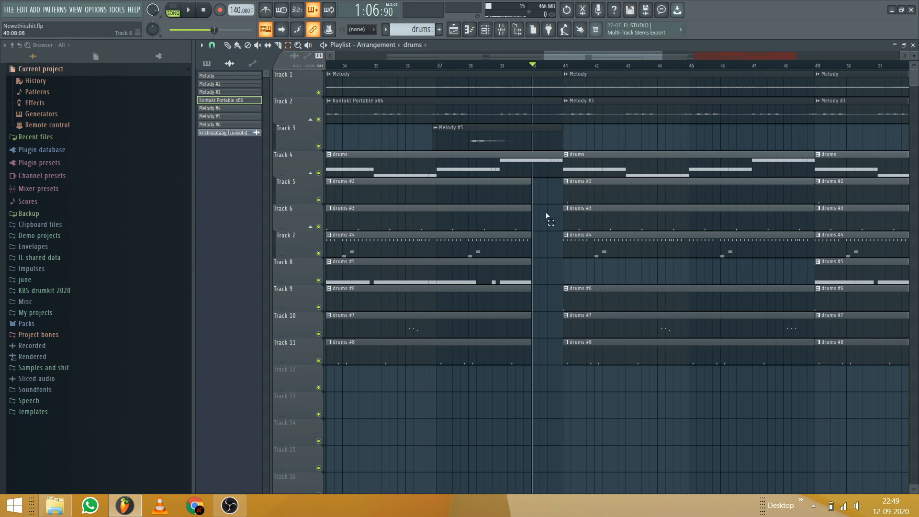
{"action": "scroll", "coordinate": [443, 69], "scroll_direction": "down", "scroll_amount": 4}
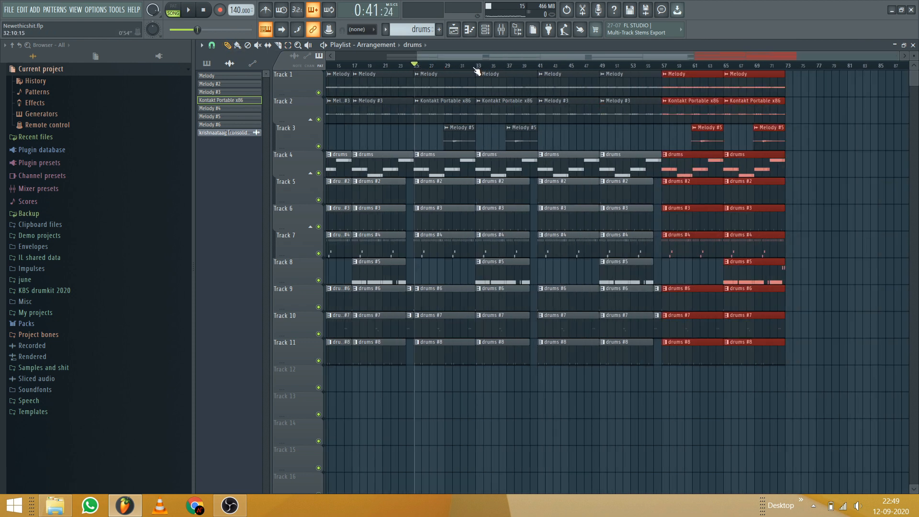
Play the arrangement from bar 33 through the bar 40 drum drop-out into the section at bar 41, and stop playback
{"action": "left_click", "coordinate": [479, 69]}
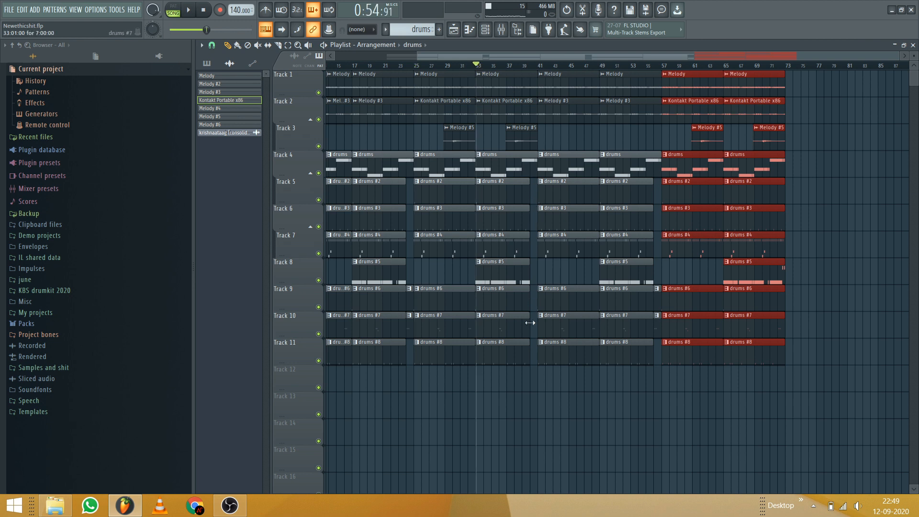
{"action": "key", "text": "space"}
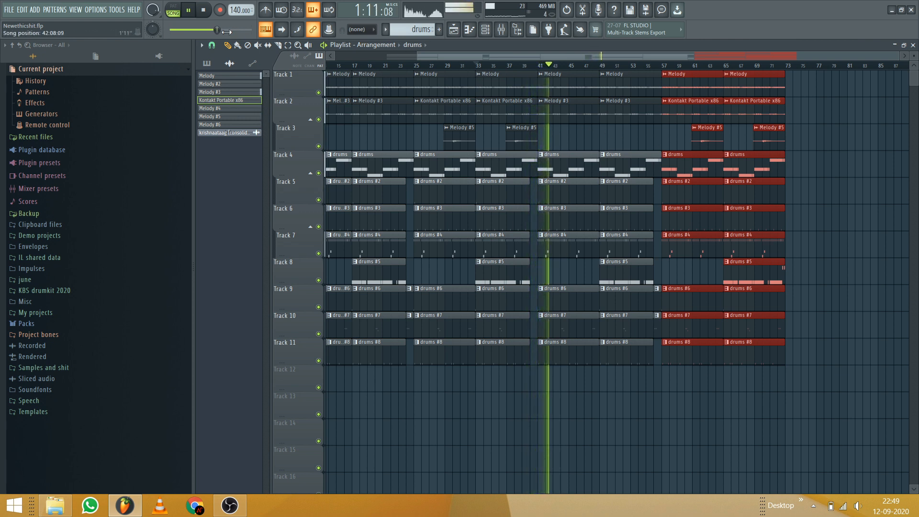
{"action": "left_click", "coordinate": [211, 14]}
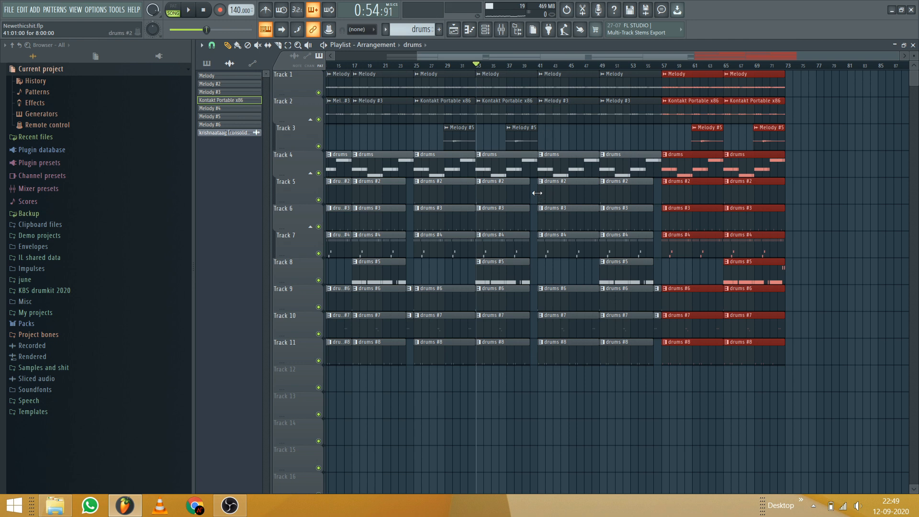
Clear the selection, select all clips from bar 41 to bar 72, and duplicate them directly after, starting at bar 73
{"action": "scroll", "coordinate": [553, 70], "scroll_direction": "down", "scroll_amount": 2}
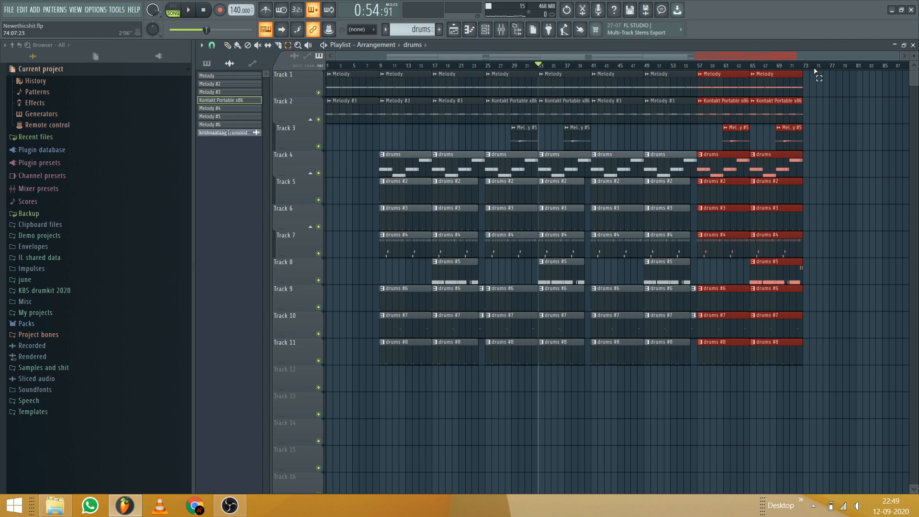
{"action": "scroll", "coordinate": [815, 71], "scroll_direction": "up", "scroll_amount": 3}
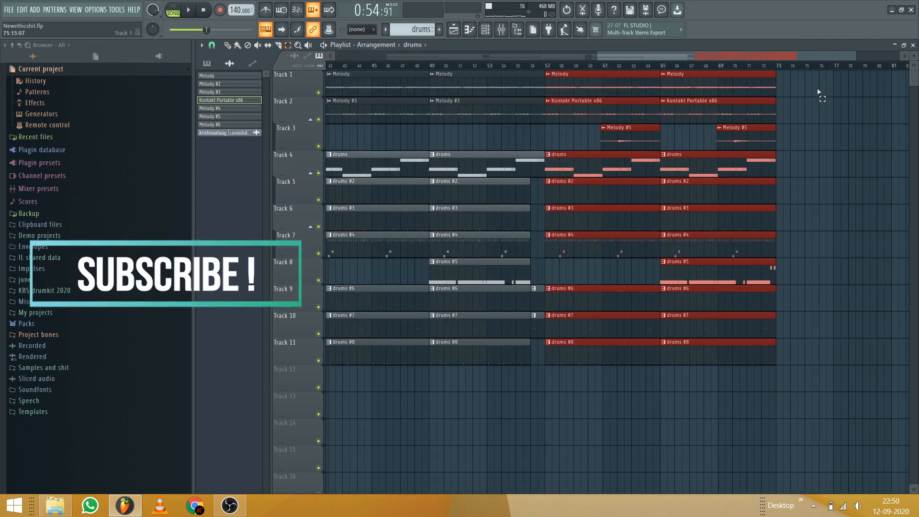
{"action": "scroll", "coordinate": [545, 79], "scroll_direction": "down", "scroll_amount": 3}
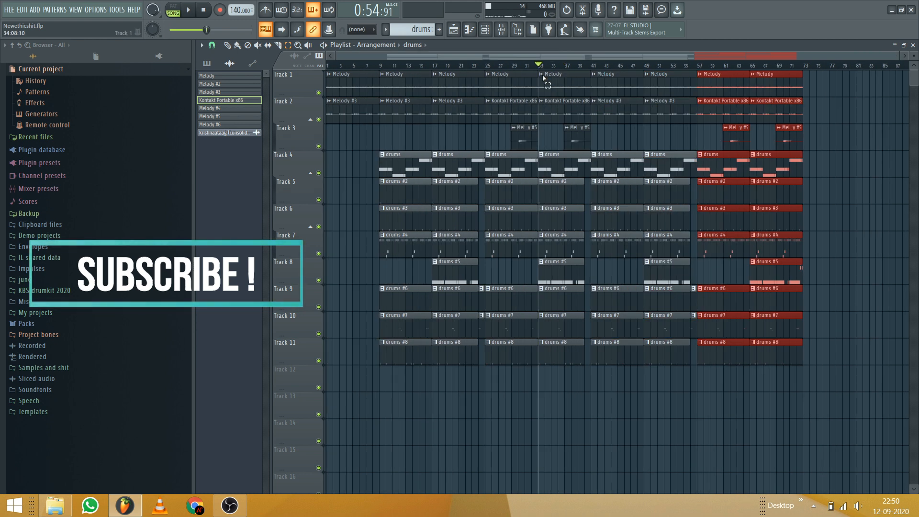
{"action": "mouse_move", "coordinate": [828, 72]}
{"action": "left_mouse_down"}
{"action": "mouse_move", "coordinate": [652, 339]}
{"action": "mouse_move", "coordinate": [604, 395]}
{"action": "mouse_move", "coordinate": [833, 363]}
{"action": "mouse_move", "coordinate": [820, 85]}
{"action": "left_mouse_up"}
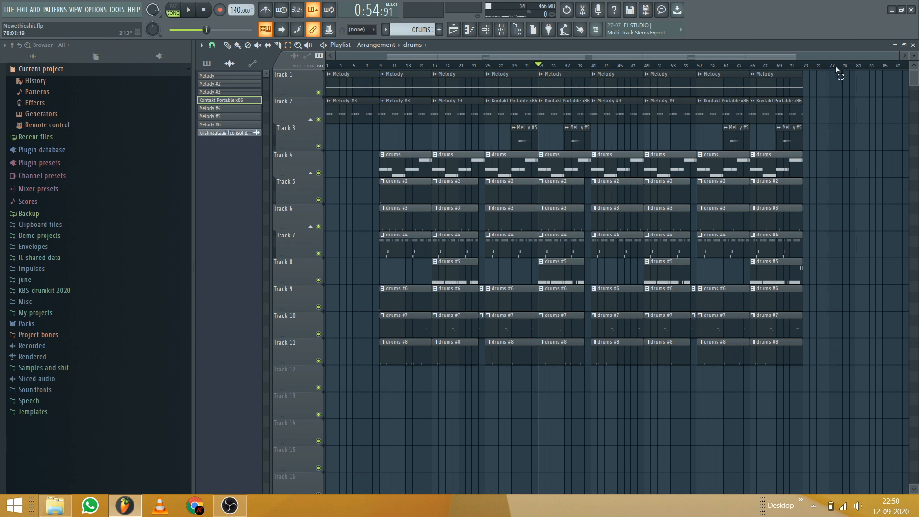
{"action": "left_click_drag", "start_coordinate": [825, 80], "coordinate": [599, 411]}
{"action": "key", "text": "ctrl+b"}
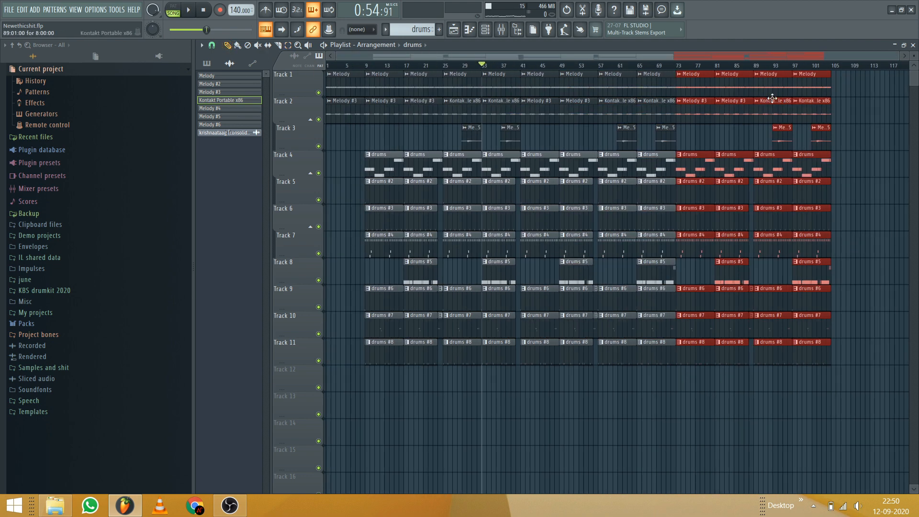
Move the playhead into bar 72, clear the selection, and slice the drum clips on Tracks 4 to 11 exactly at the start of bar 75
{"action": "scroll", "coordinate": [763, 72], "scroll_direction": "up", "scroll_amount": 5}
{"action": "scroll", "coordinate": [430, 68], "scroll_direction": "down", "scroll_amount": 1}
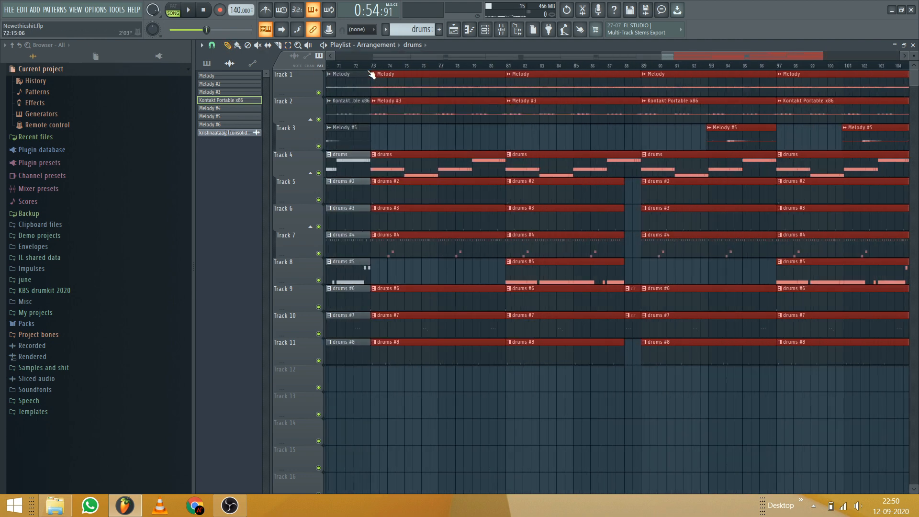
{"action": "left_click", "coordinate": [360, 68]}
{"action": "scroll", "coordinate": [360, 68], "scroll_direction": "up", "scroll_amount": 5}
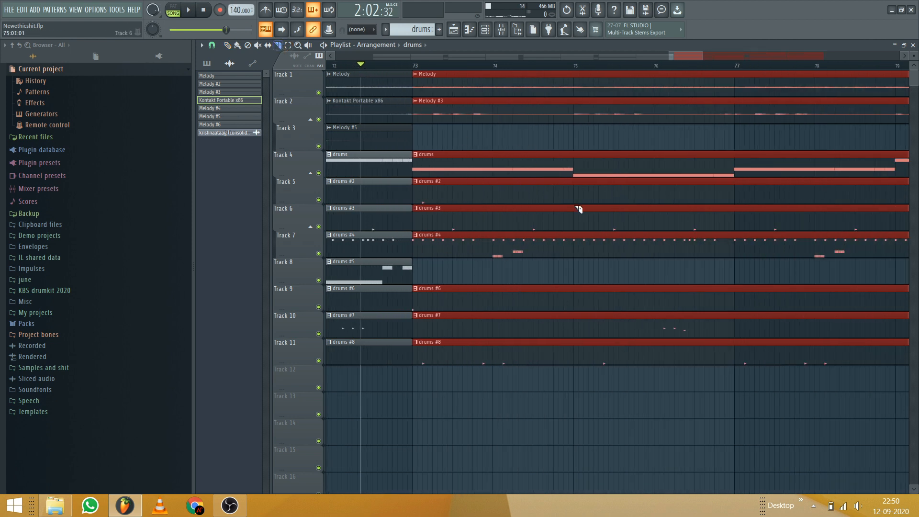
{"action": "left_click_drag", "start_coordinate": [575, 122], "coordinate": [522, 130]}
{"action": "scroll", "coordinate": [572, 64], "scroll_direction": "up", "scroll_amount": 4}
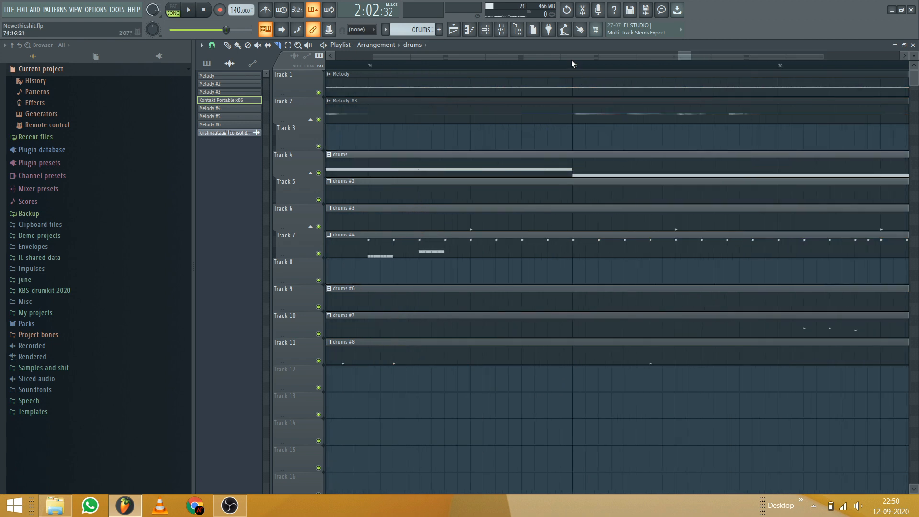
{"action": "left_click_drag", "start_coordinate": [591, 120], "coordinate": [593, 424]}
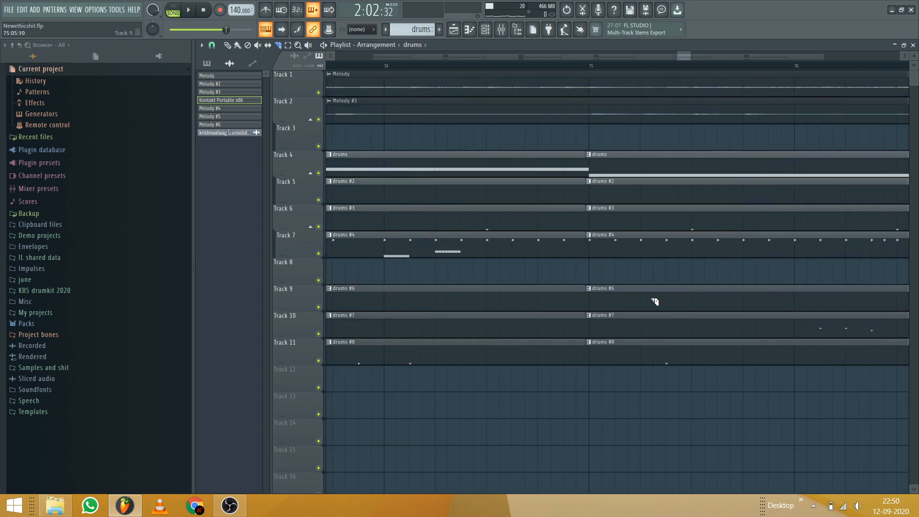
{"action": "scroll", "coordinate": [611, 73], "scroll_direction": "up", "scroll_amount": 4}
{"action": "left_click_drag", "start_coordinate": [544, 147], "coordinate": [550, 430]}
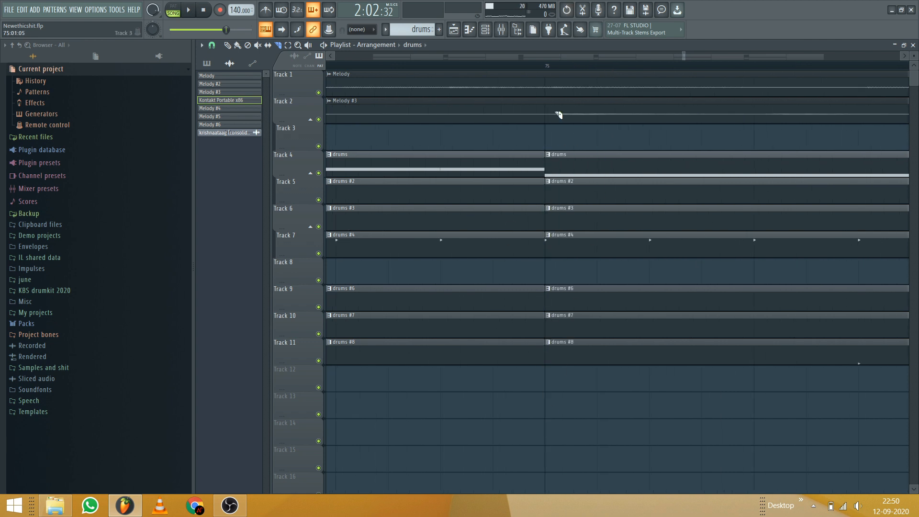
{"action": "scroll", "coordinate": [583, 67], "scroll_direction": "down", "scroll_amount": 4}
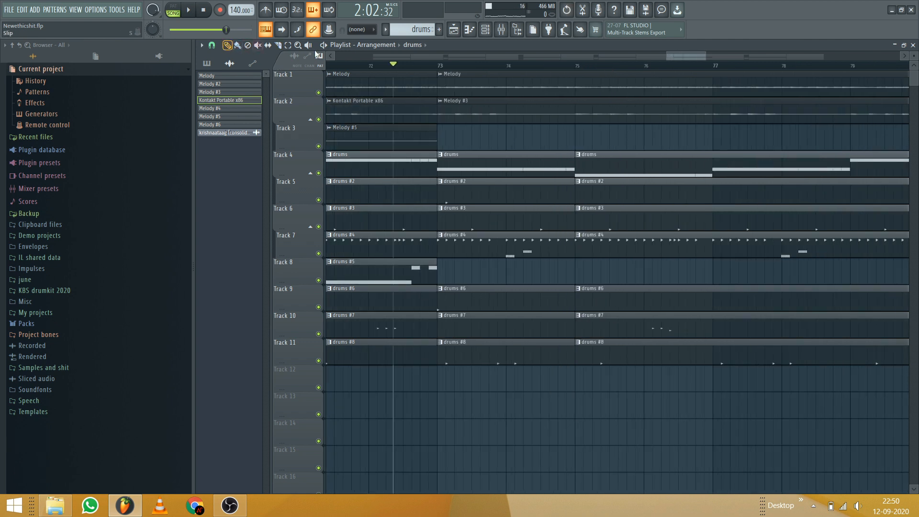
Remove the sliced drum pieces in bars 73 and 74 on Tracks 4 to 11
{"action": "scroll", "coordinate": [456, 66], "scroll_direction": "down", "scroll_amount": 1}
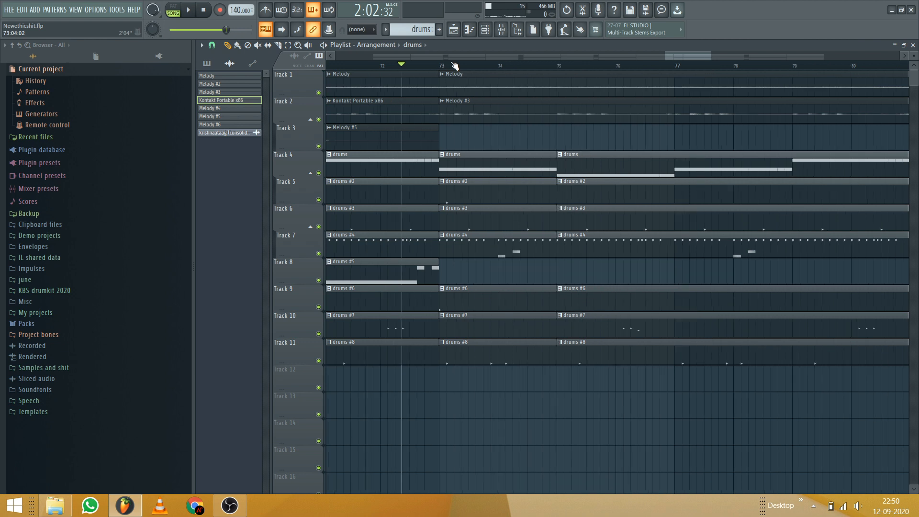
{"action": "right_click", "coordinate": [511, 164]}
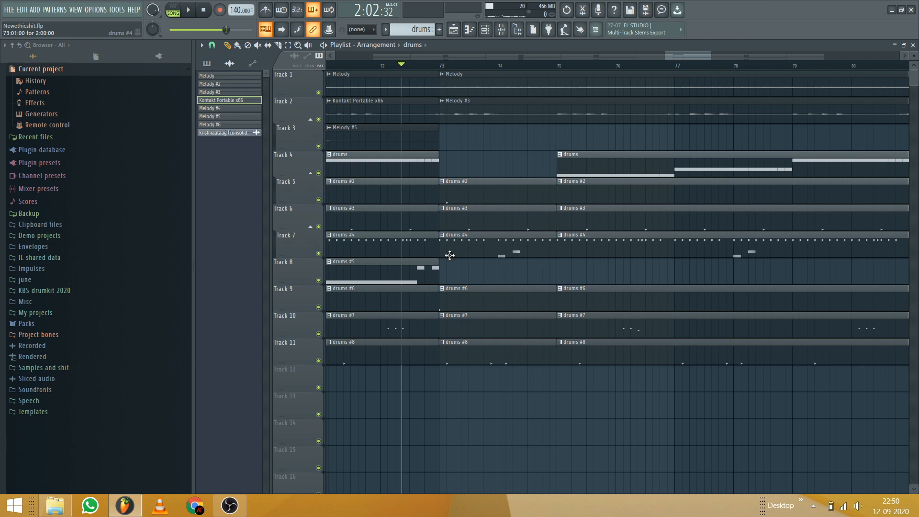
{"action": "right_click", "coordinate": [474, 247]}
{"action": "left_click_drag", "start_coordinate": [486, 151], "coordinate": [482, 391]}
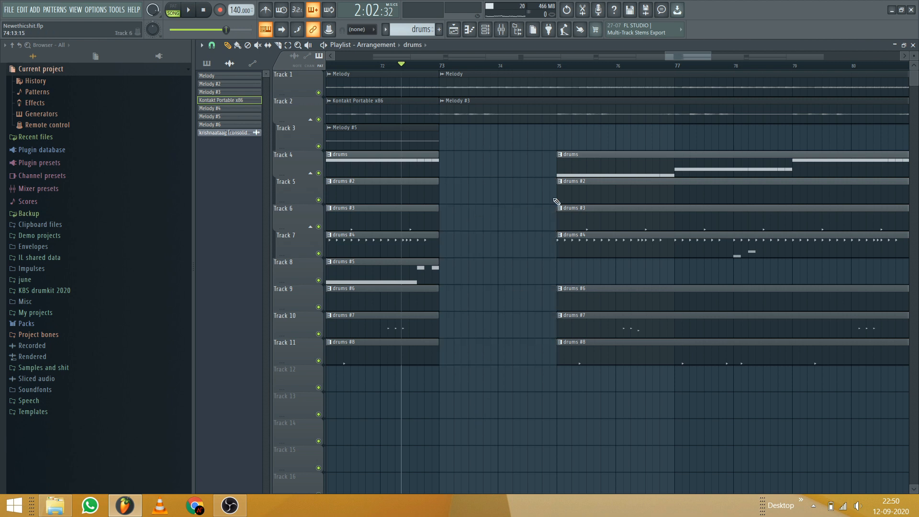
{"action": "scroll", "coordinate": [431, 64], "scroll_direction": "down", "scroll_amount": 3}
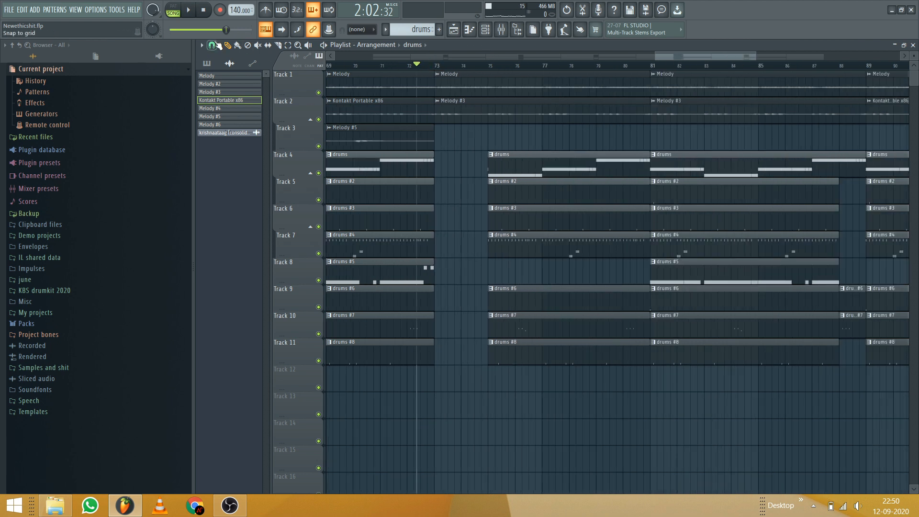
{"action": "scroll", "coordinate": [471, 65], "scroll_direction": "down", "scroll_amount": 2}
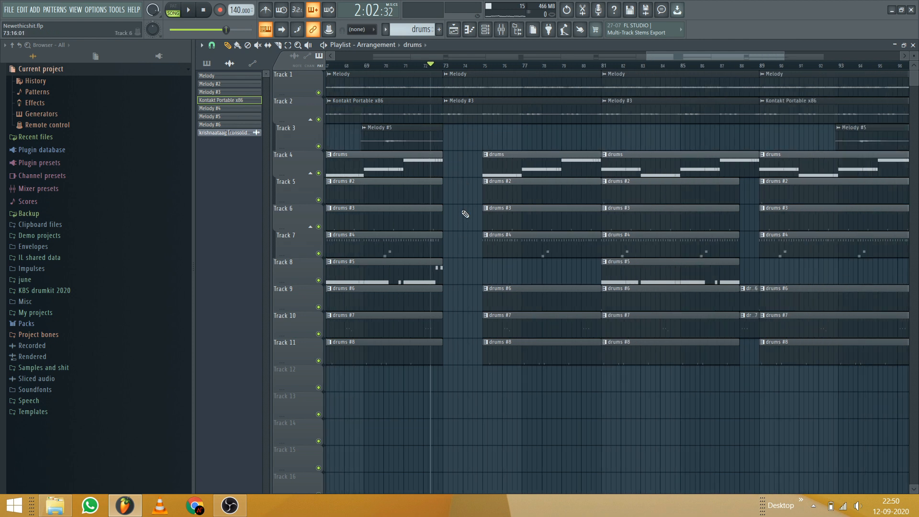
{"action": "scroll", "coordinate": [437, 93], "scroll_direction": "down", "scroll_amount": 5}
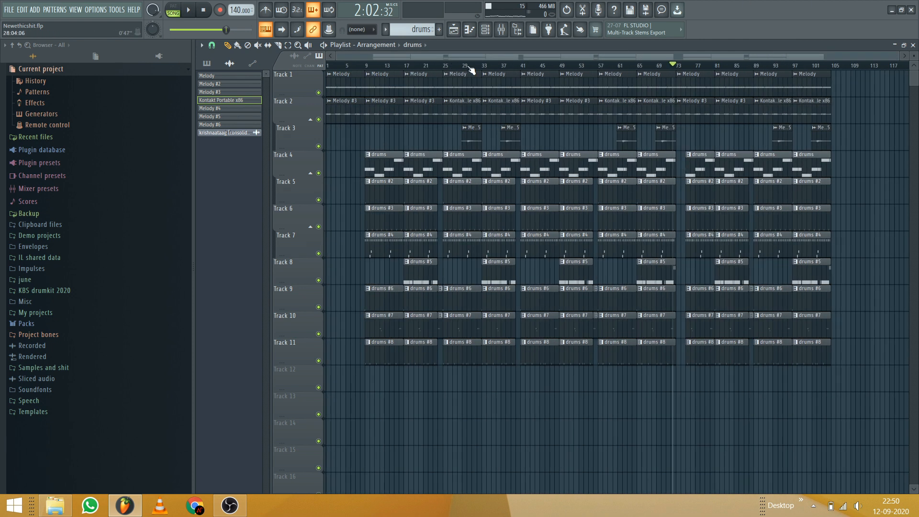
{"action": "scroll", "coordinate": [701, 71], "scroll_direction": "up", "scroll_amount": 5}
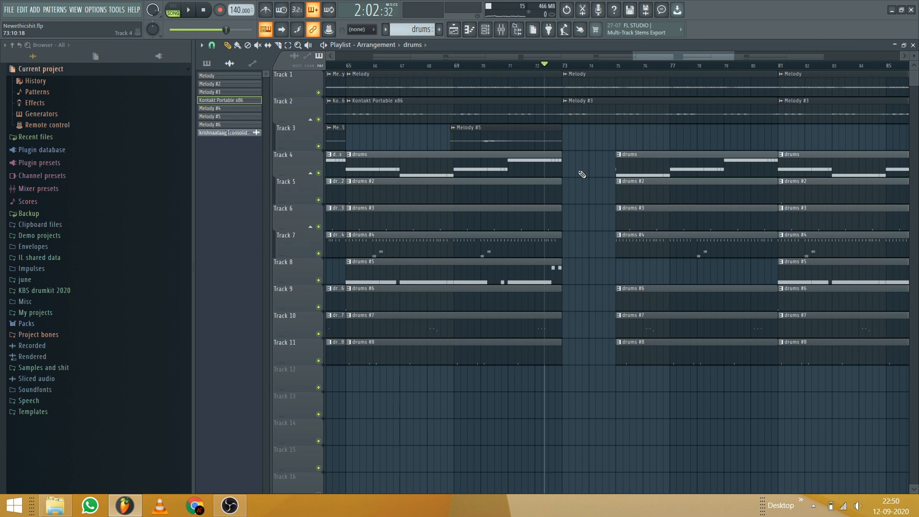
{"action": "scroll", "coordinate": [618, 60], "scroll_direction": "up", "scroll_amount": 3}
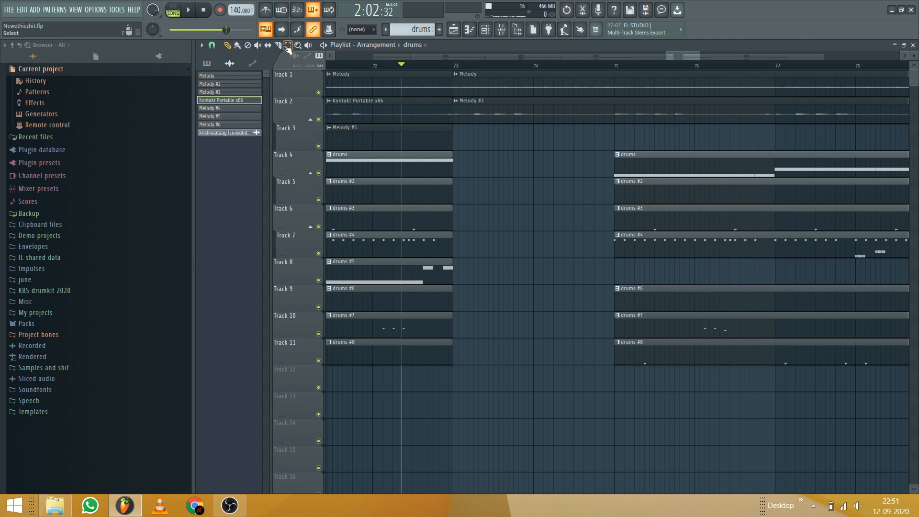
Slice the drum clips on Tracks 4 to 11 at the start of bar 77 and remove the pieces in bars 75 and 76
{"action": "left_click_drag", "start_coordinate": [793, 137], "coordinate": [778, 425]}
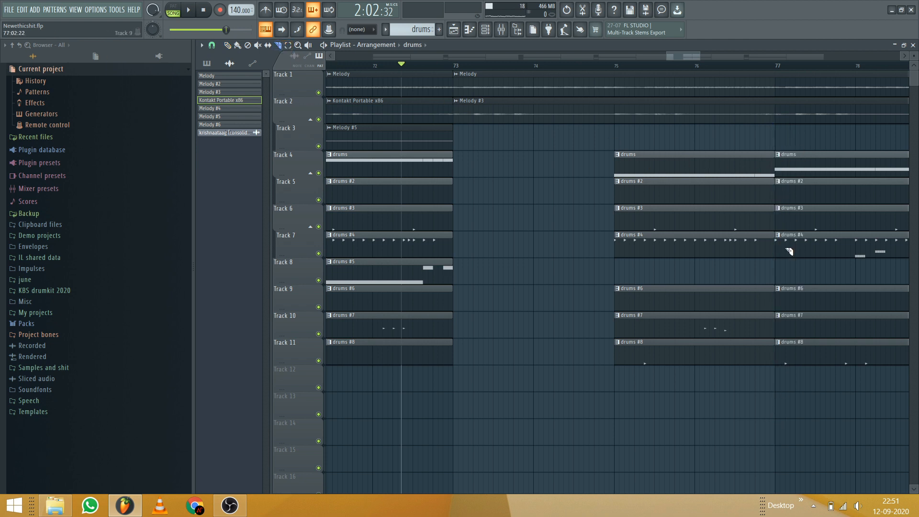
{"action": "left_click", "coordinate": [227, 45]}
{"action": "left_click_drag", "start_coordinate": [705, 160], "coordinate": [712, 397]}
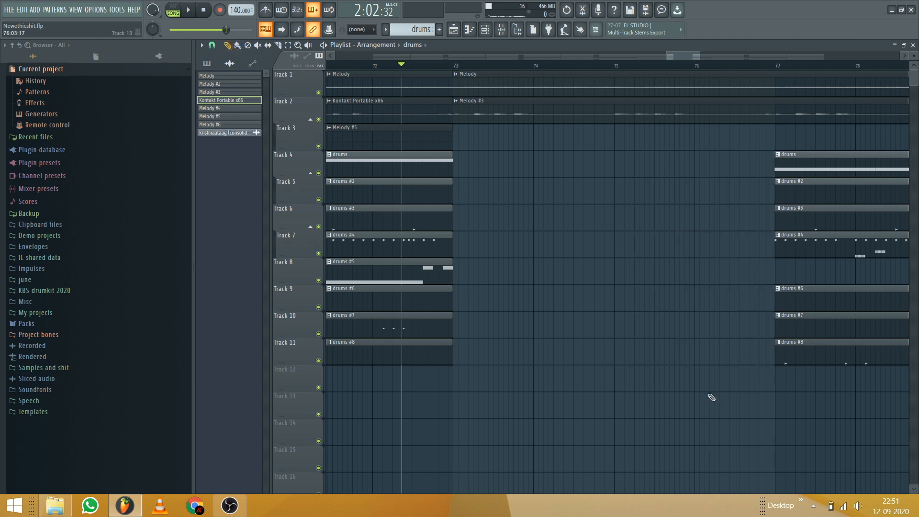
Play the arrangement from bar 70 through the drum drop-out at bars 73 to 76 into bar 77, and stop playback
{"action": "scroll", "coordinate": [445, 67], "scroll_direction": "down", "scroll_amount": 5}
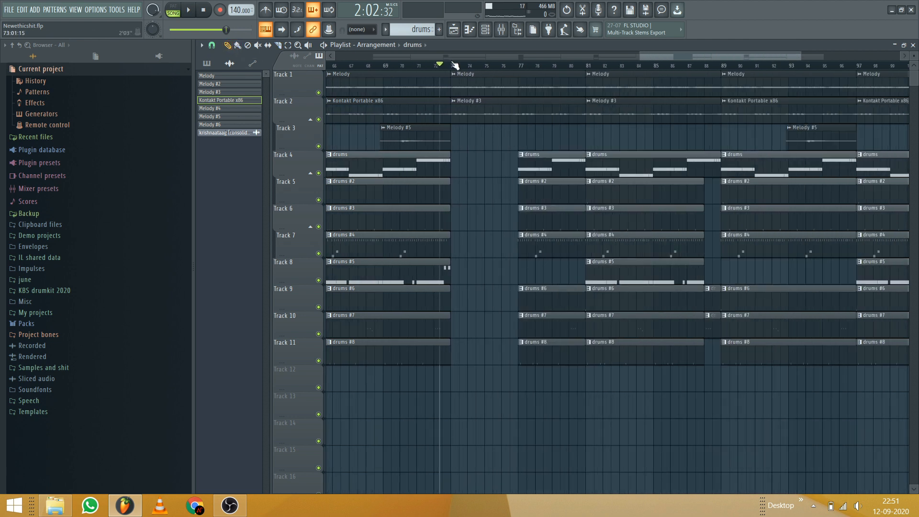
{"action": "left_click", "coordinate": [411, 67]}
{"action": "key", "text": "space"}
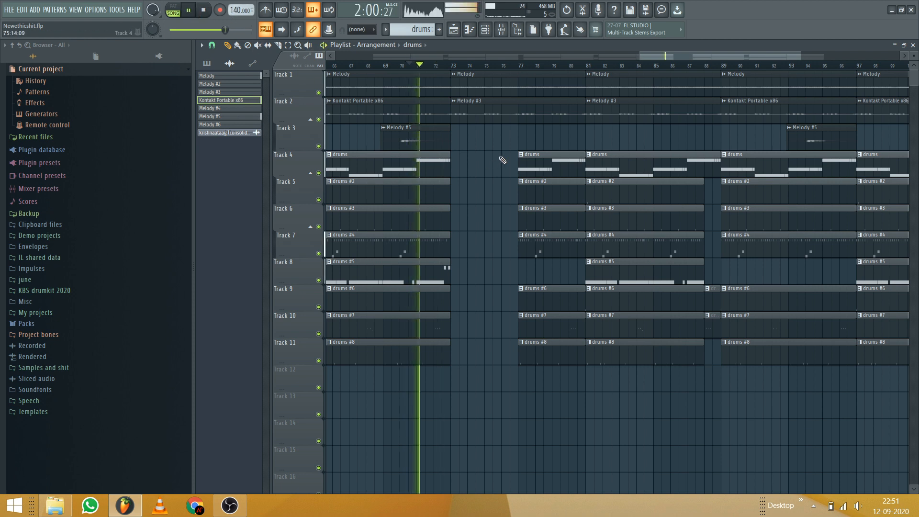
{"action": "scroll", "coordinate": [542, 93], "scroll_direction": "down", "scroll_amount": 2}
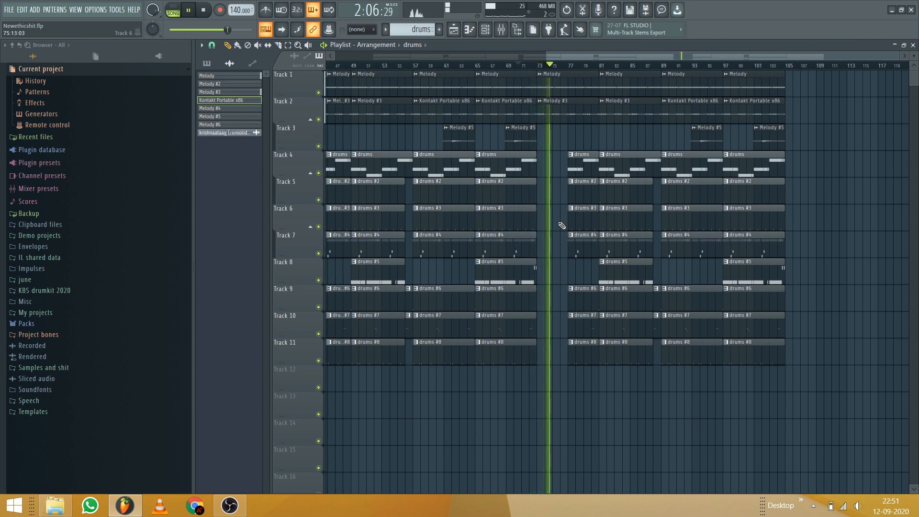
{"action": "scroll", "coordinate": [565, 65], "scroll_direction": "up", "scroll_amount": 3}
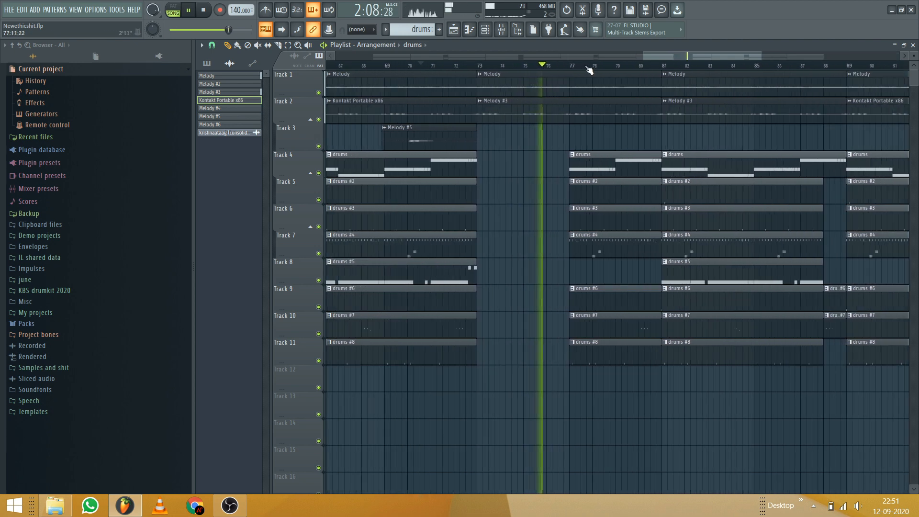
{"action": "scroll", "coordinate": [589, 71], "scroll_direction": "up", "scroll_amount": 3}
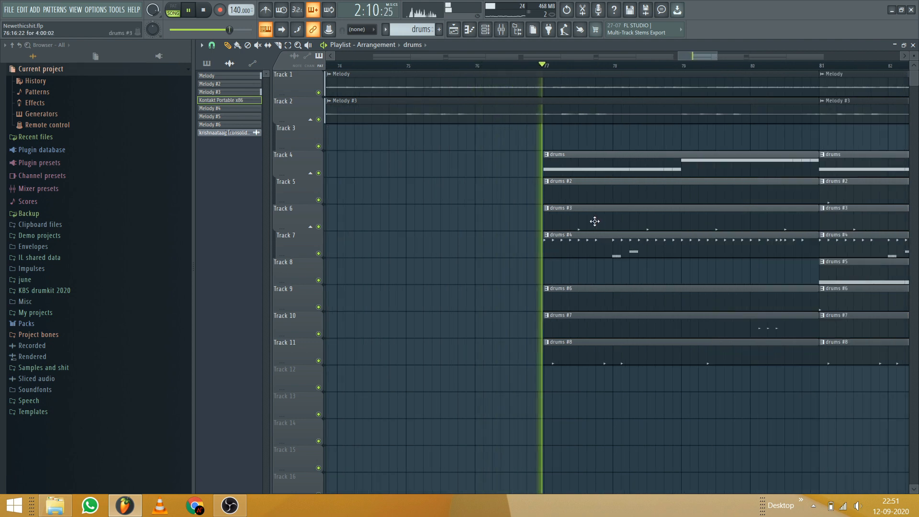
{"action": "scroll", "coordinate": [601, 71], "scroll_direction": "down", "scroll_amount": 6}
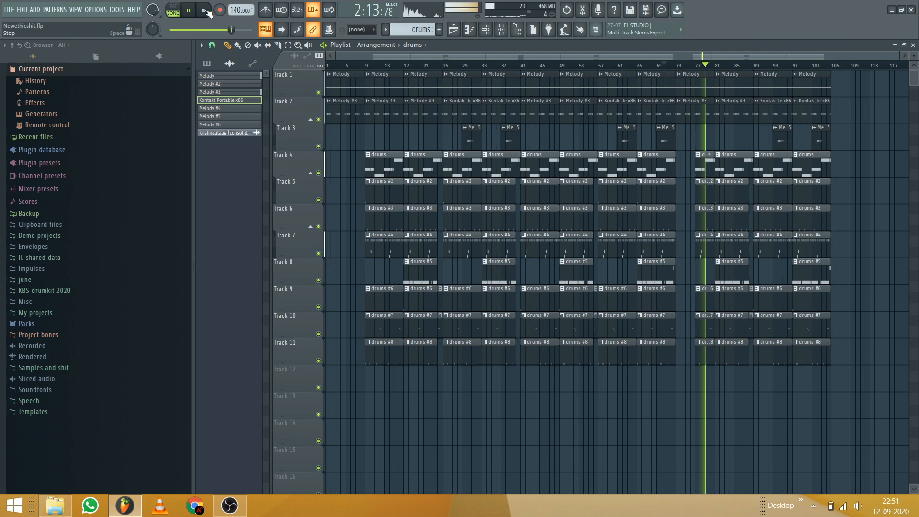
{"action": "key", "text": "space"}
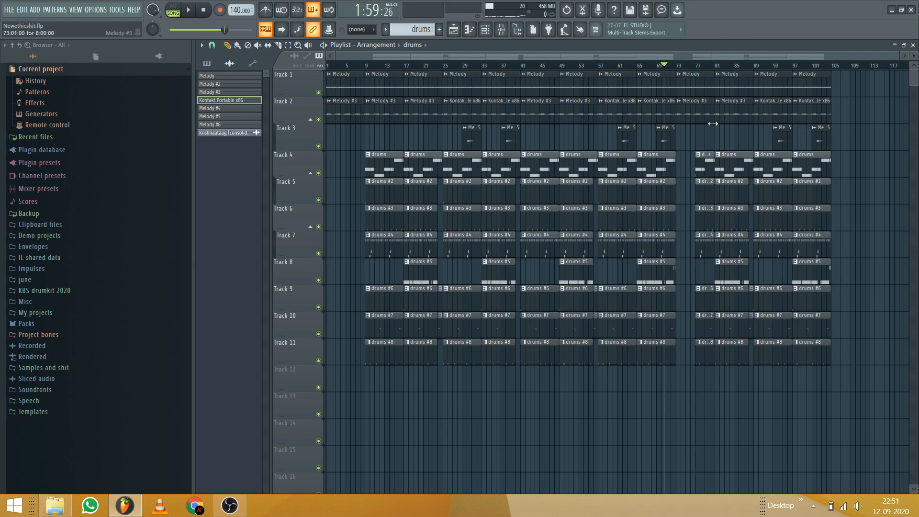
{"action": "scroll", "coordinate": [701, 71], "scroll_direction": "up", "scroll_amount": 2}
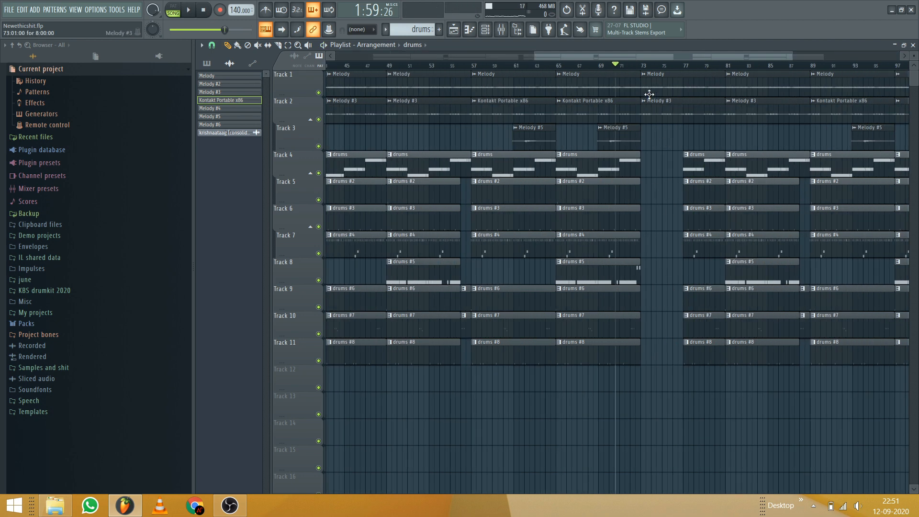
{"action": "scroll", "coordinate": [661, 72], "scroll_direction": "down", "scroll_amount": 2}
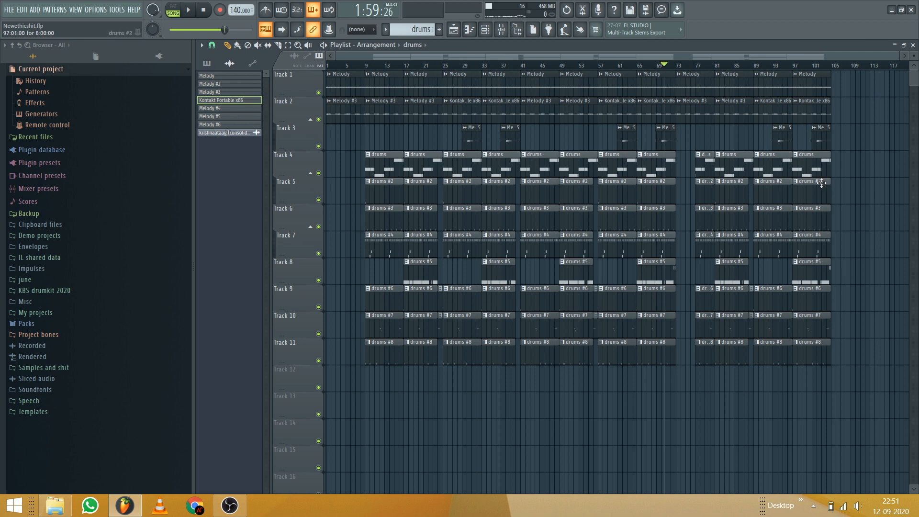
{"action": "left_click", "coordinate": [287, 45]}
{"action": "left_click_drag", "start_coordinate": [854, 71], "coordinate": [684, 376]}
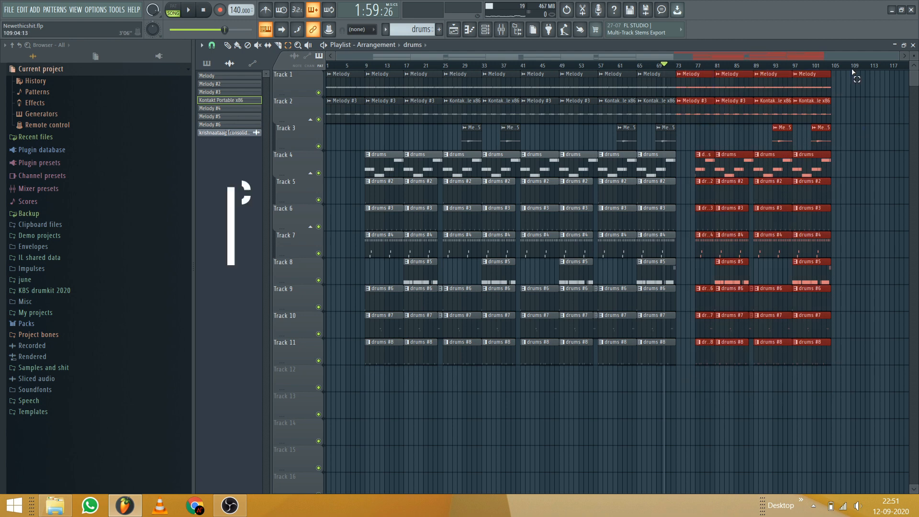
{"action": "mouse_move", "coordinate": [856, 74]}
{"action": "left_mouse_down"}
{"action": "mouse_move", "coordinate": [785, 184]}
{"action": "mouse_move", "coordinate": [682, 402]}
{"action": "left_mouse_up"}
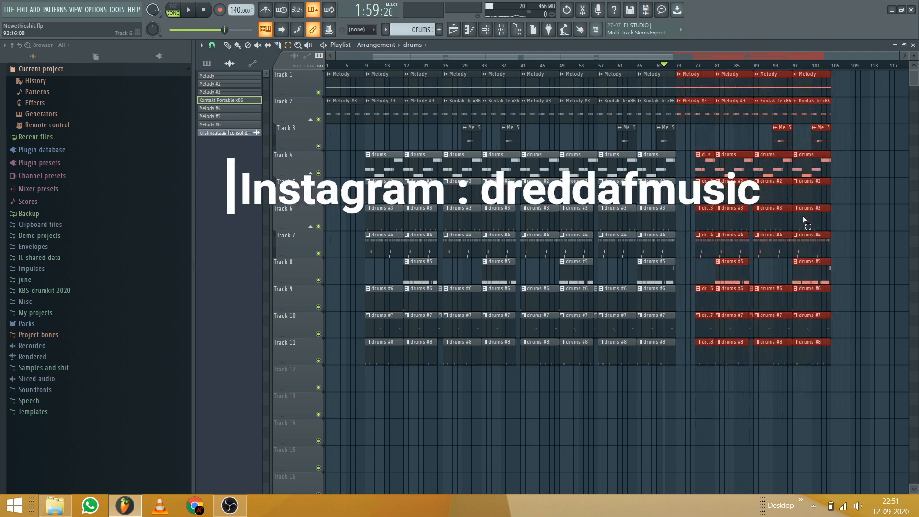
{"action": "scroll", "coordinate": [688, 66], "scroll_direction": "up", "scroll_amount": 3}
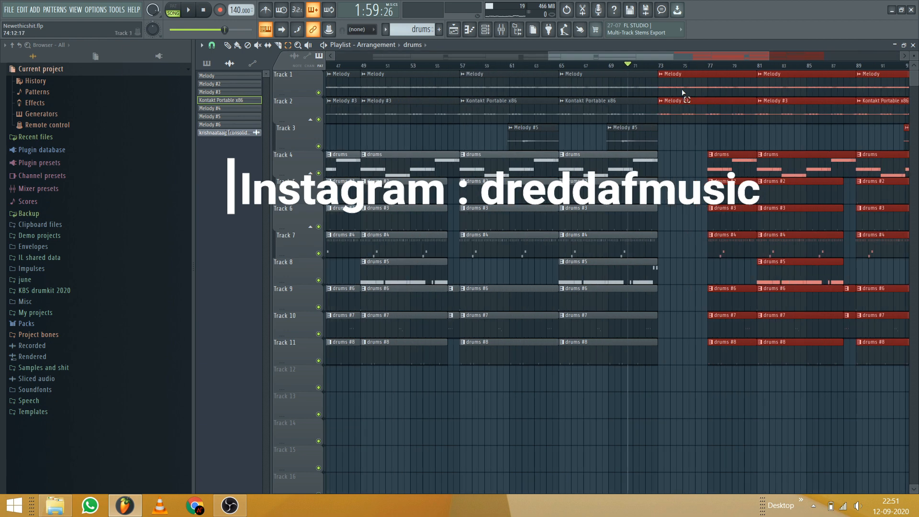
{"action": "left_click_drag", "start_coordinate": [683, 90], "coordinate": [685, 108]}
Copy the Melody and Melody #3 clips of bars 1 to 8 on Tracks 1 and 2 to the arrangement's end, aligned exactly at bar 105
{"action": "scroll", "coordinate": [670, 68], "scroll_direction": "down", "scroll_amount": 3}
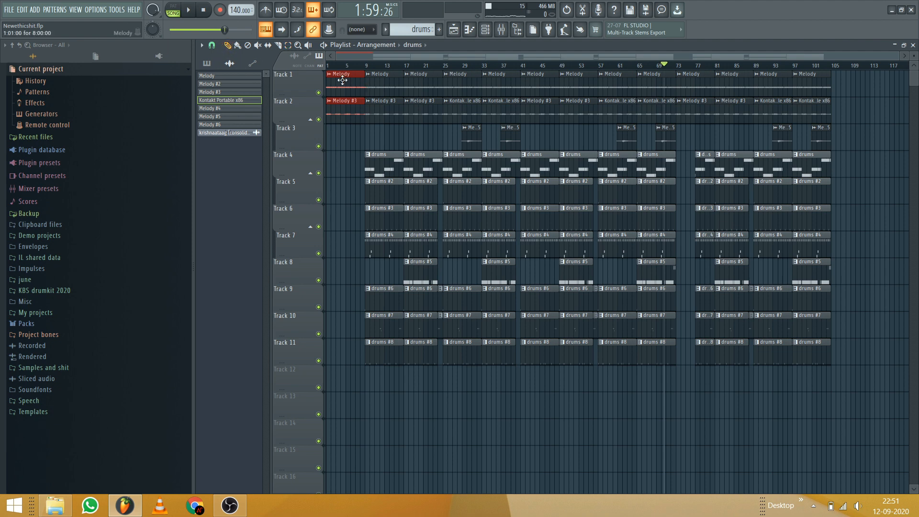
{"action": "left_click_drag", "start_coordinate": [342, 80], "coordinate": [846, 93]}
{"action": "scroll", "coordinate": [854, 72], "scroll_direction": "up", "scroll_amount": 3}
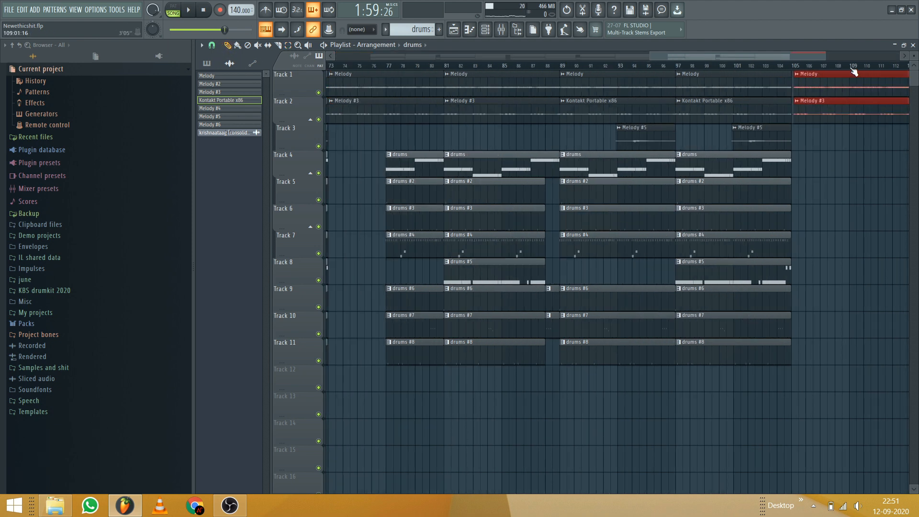
{"action": "scroll", "coordinate": [854, 72], "scroll_direction": "up", "scroll_amount": 4}
{"action": "left_click_drag", "start_coordinate": [716, 88], "coordinate": [695, 88]}
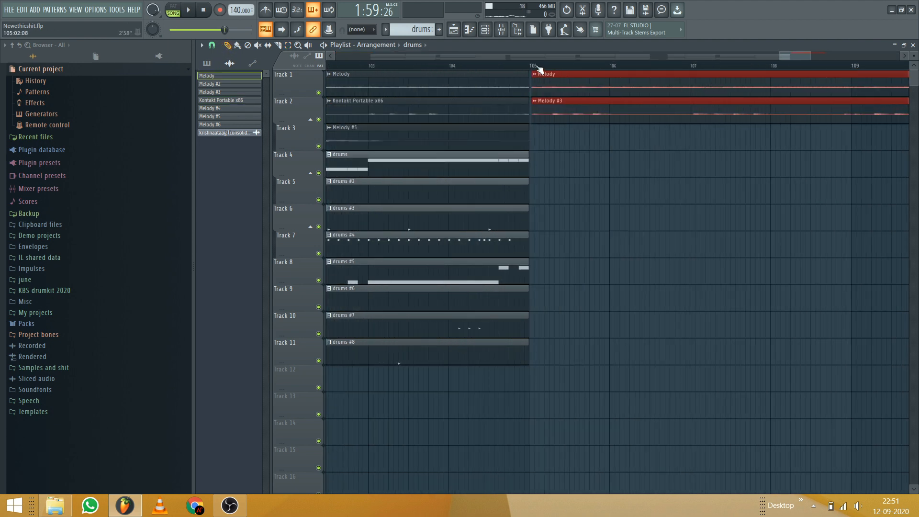
{"action": "scroll", "coordinate": [539, 69], "scroll_direction": "up", "scroll_amount": 2}
{"action": "left_click_drag", "start_coordinate": [537, 76], "coordinate": [499, 82]}
{"action": "scroll", "coordinate": [499, 71], "scroll_direction": "up", "scroll_amount": 3}
{"action": "scroll", "coordinate": [499, 72], "scroll_direction": "down", "scroll_amount": 3}
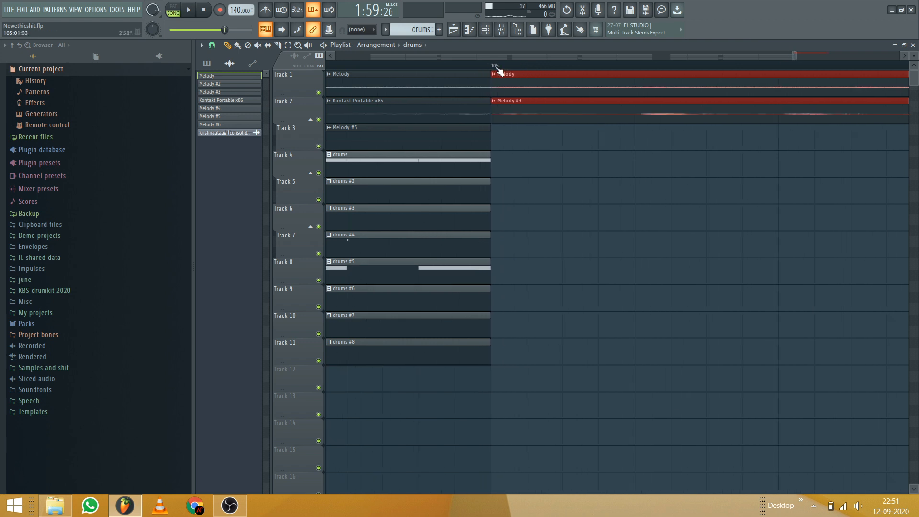
Move the playhead to the end of the last melody clips in bar 112 to check the arrangement's total length
{"action": "scroll", "coordinate": [498, 70], "scroll_direction": "down", "scroll_amount": 8}
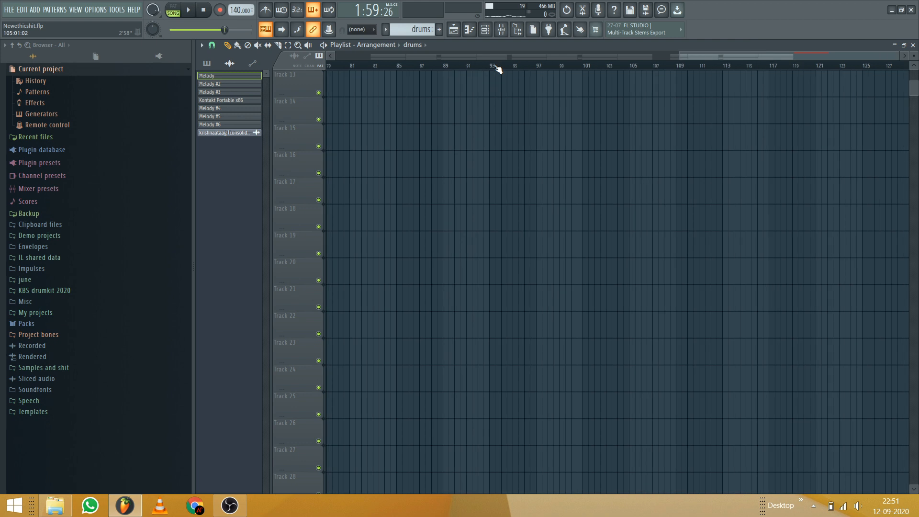
{"action": "scroll", "coordinate": [497, 69], "scroll_direction": "up", "scroll_amount": 8}
{"action": "left_click", "coordinate": [834, 67]}
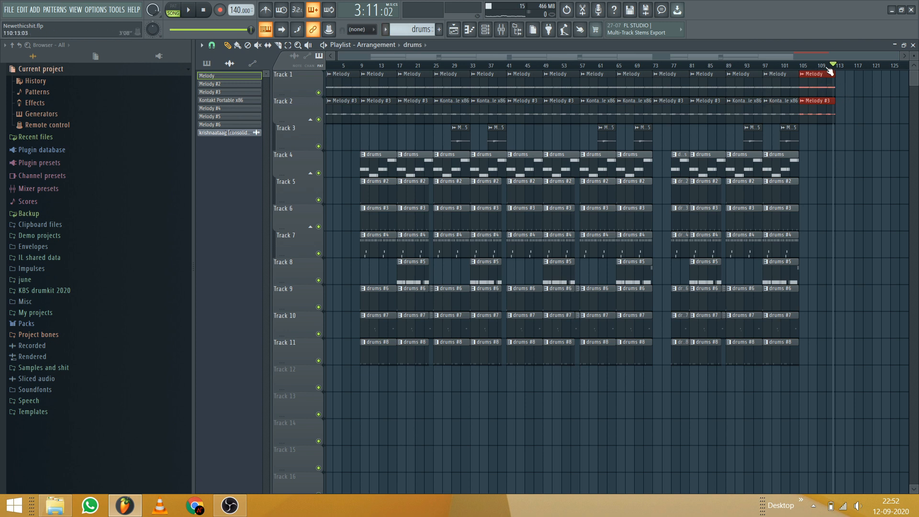
{"action": "scroll", "coordinate": [832, 68], "scroll_direction": "down", "scroll_amount": 1}
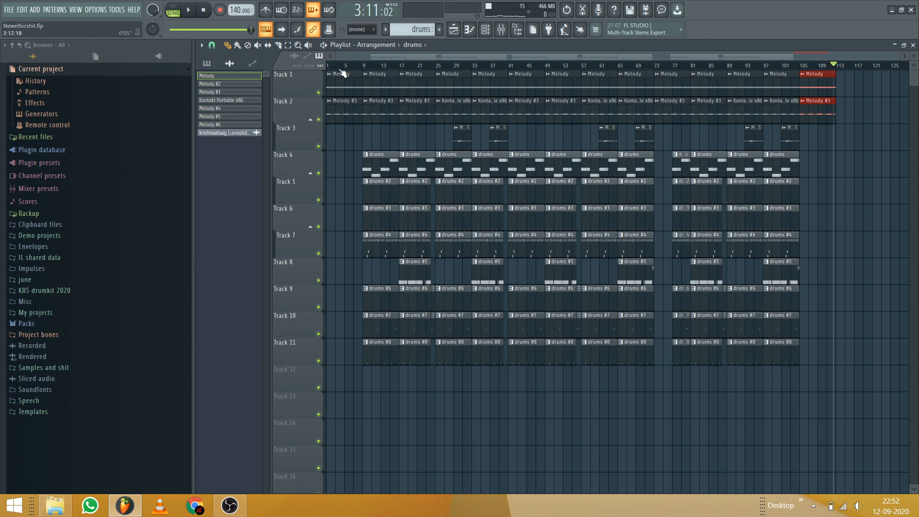
Try a one-bar drums #4 lead-in clip on Track 7 in bar 8, and remove it
{"action": "scroll", "coordinate": [340, 68], "scroll_direction": "up", "scroll_amount": 3}
{"action": "left_click_drag", "start_coordinate": [463, 249], "coordinate": [408, 268]}
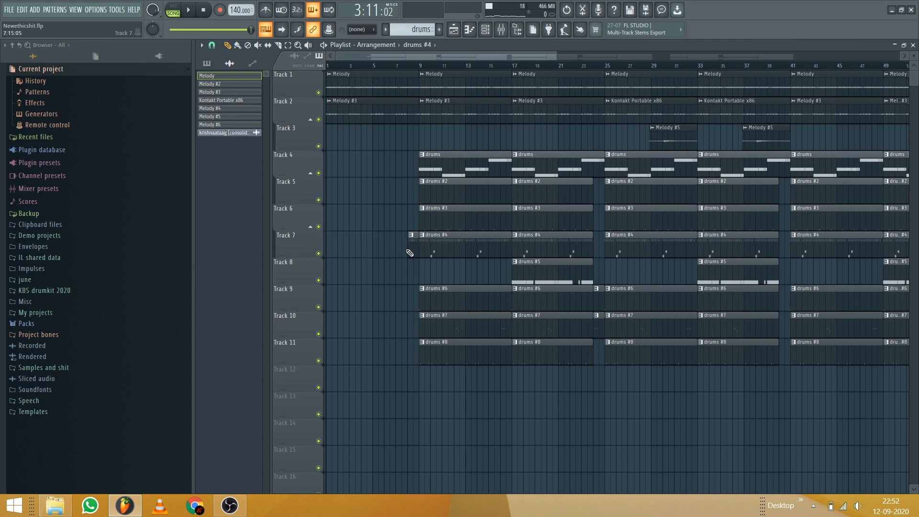
{"action": "scroll", "coordinate": [369, 67], "scroll_direction": "up", "scroll_amount": 5}
{"action": "left_click_drag", "start_coordinate": [394, 56], "coordinate": [381, 57]}
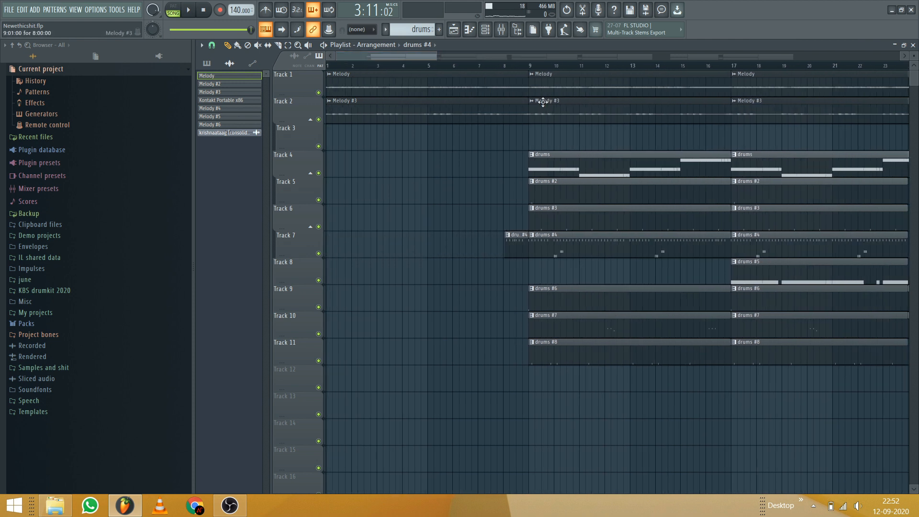
{"action": "scroll", "coordinate": [521, 70], "scroll_direction": "up", "scroll_amount": 4}
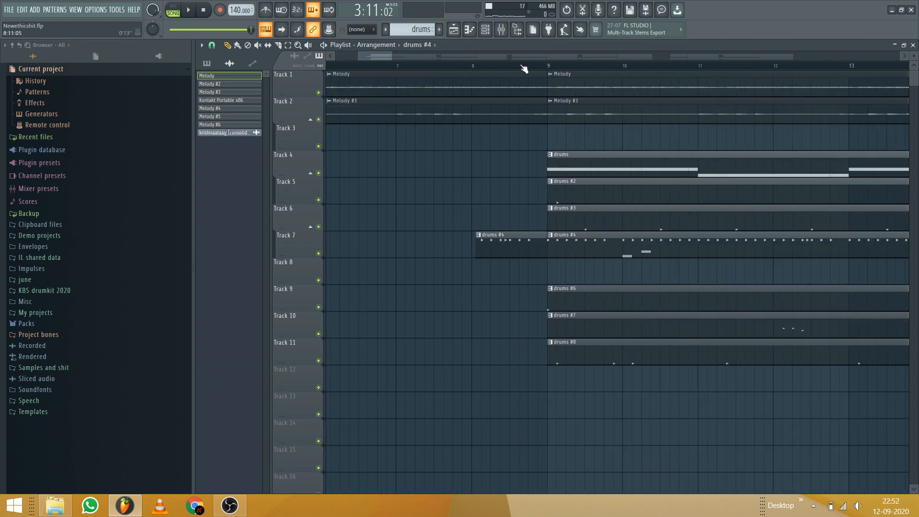
{"action": "right_click", "coordinate": [466, 254]}
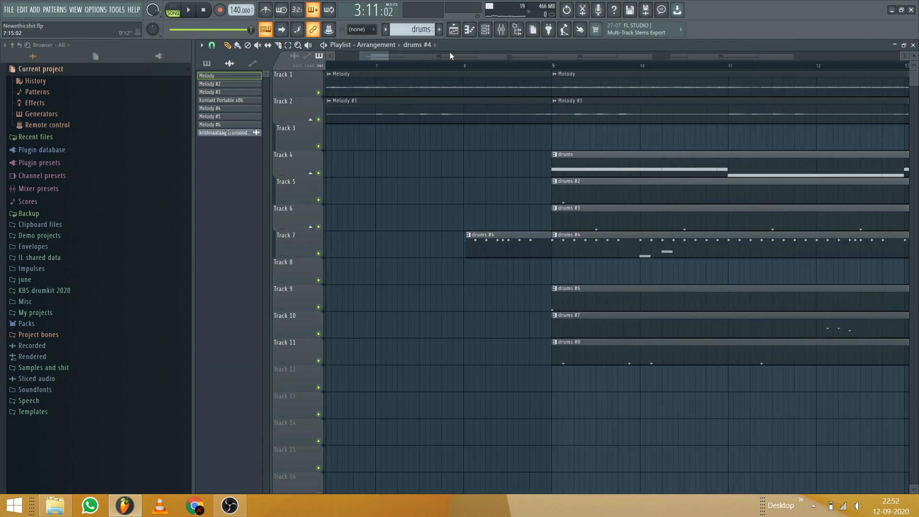
{"action": "scroll", "coordinate": [449, 66], "scroll_direction": "down", "scroll_amount": 5}
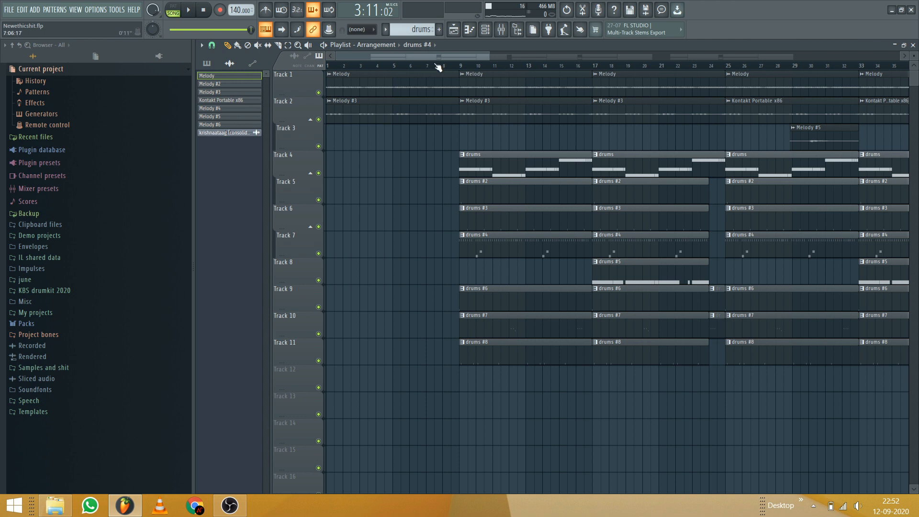
Select the drums clip on Track 4 and the drums #4 clip on Track 7 at bar 9, and copy both into bars 1 to 8
{"action": "left_click", "coordinate": [288, 45]}
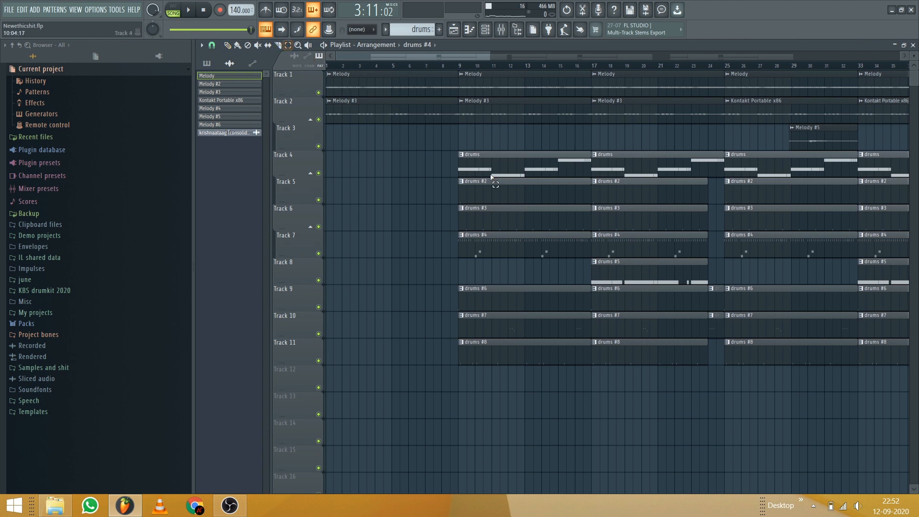
{"action": "left_click", "coordinate": [512, 161]}
{"action": "left_click", "coordinate": [508, 239], "text": "shift"}
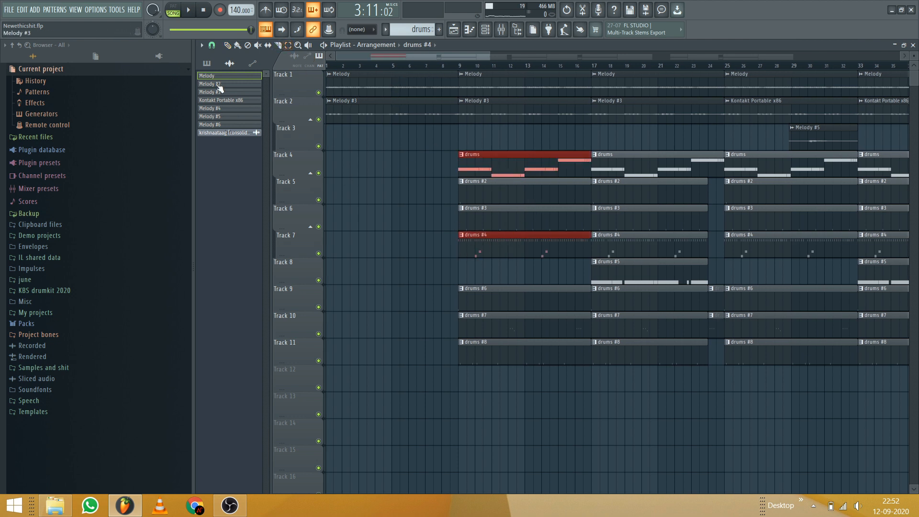
{"action": "left_click", "coordinate": [229, 46]}
{"action": "left_click_drag", "start_coordinate": [544, 158], "coordinate": [411, 158]}
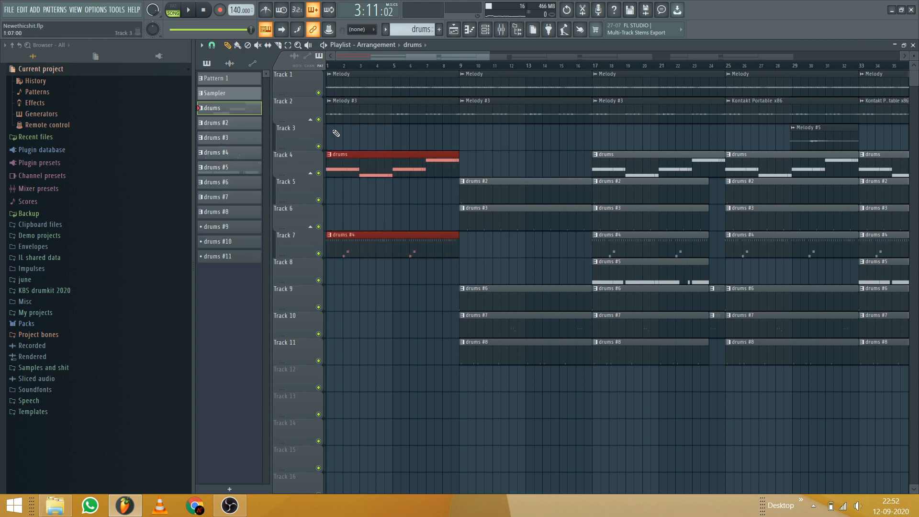
{"action": "key", "text": "ctrl+z"}
{"action": "left_click_drag", "start_coordinate": [498, 165], "coordinate": [368, 165]}
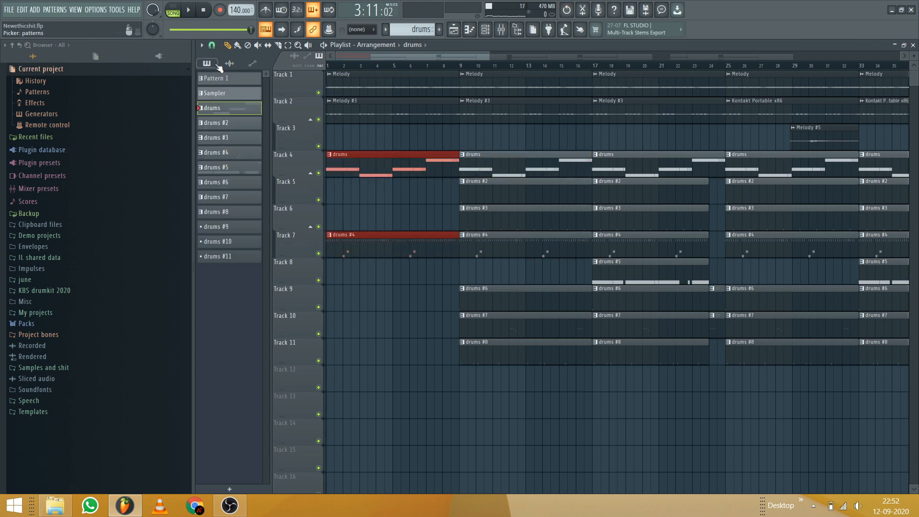
Slice the copied clips on Tracks 4 and 7 late in bar 8 and remove everything before the cut, keeping a short lead-in
{"action": "scroll", "coordinate": [452, 66], "scroll_direction": "up", "scroll_amount": 7}
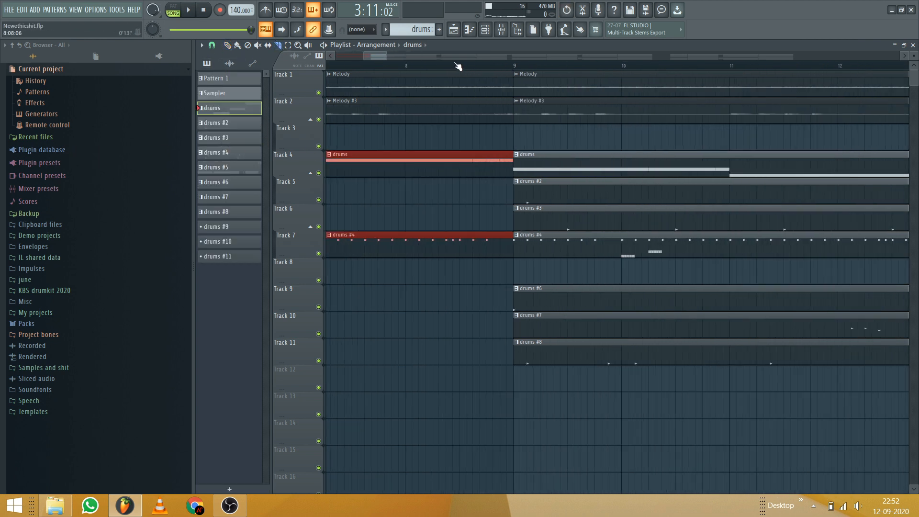
{"action": "scroll", "coordinate": [493, 80], "scroll_direction": "up", "scroll_amount": 3}
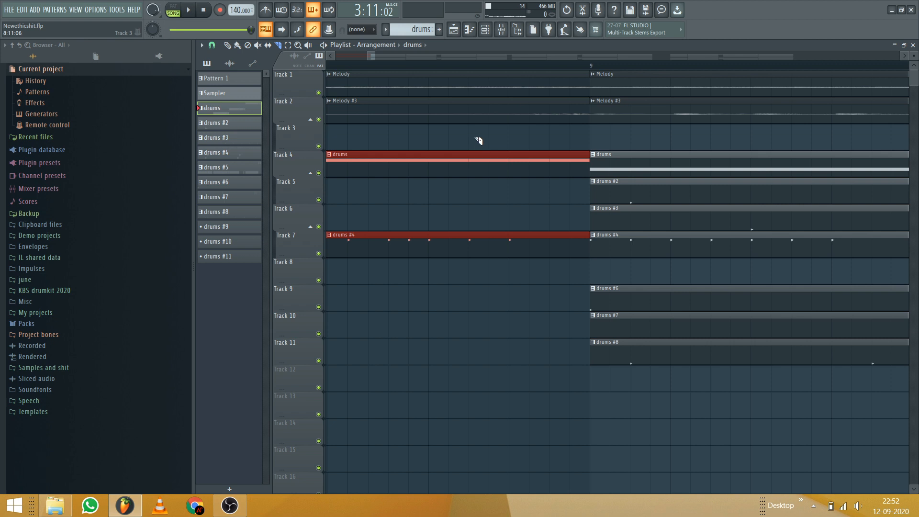
{"action": "mouse_move", "coordinate": [479, 140]}
{"action": "left_mouse_down"}
{"action": "mouse_move", "coordinate": [494, 333]}
{"action": "mouse_move", "coordinate": [472, 336]}
{"action": "left_mouse_up"}
{"action": "left_click", "coordinate": [229, 46]}
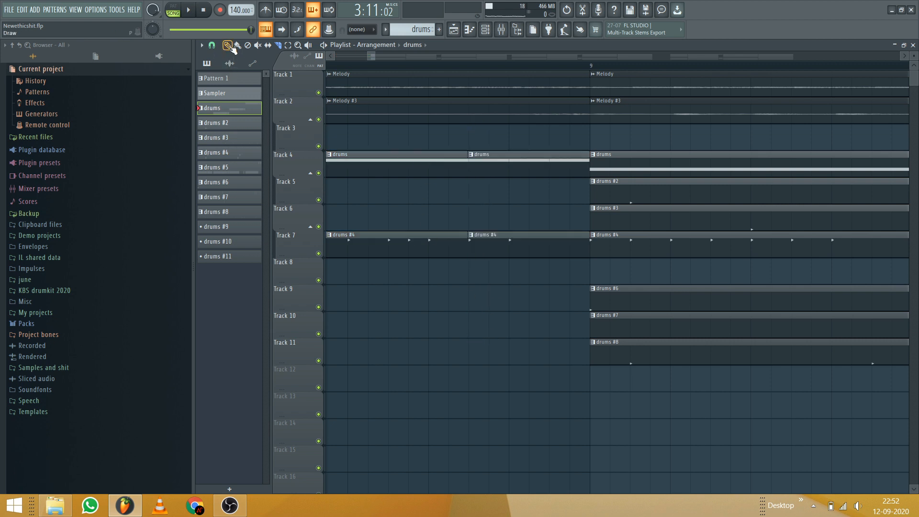
{"action": "right_click", "coordinate": [356, 164]}
{"action": "right_click", "coordinate": [371, 244]}
Trim the starts of the short lead-in clips on Tracks 4 and 7 slightly so both begin at the same point late in bar 8
{"action": "scroll", "coordinate": [467, 77], "scroll_direction": "up", "scroll_amount": 5}
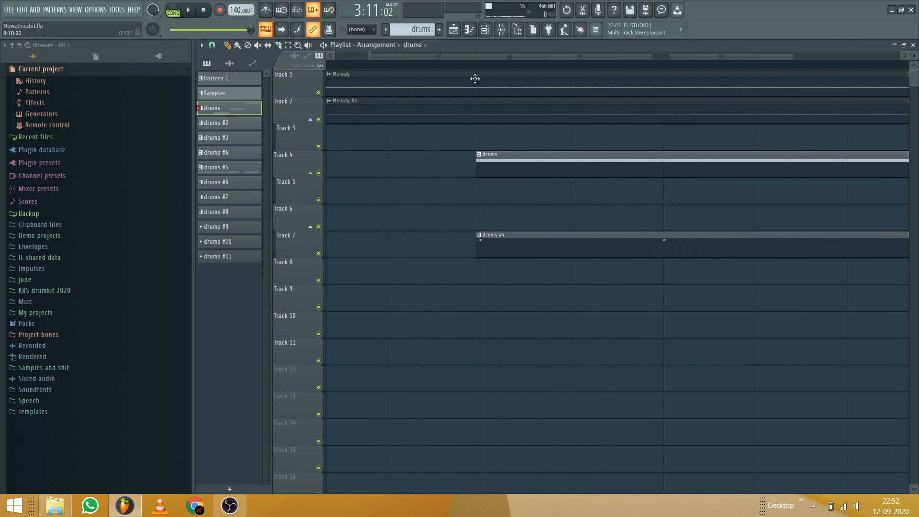
{"action": "left_click_drag", "start_coordinate": [478, 169], "coordinate": [479, 175]}
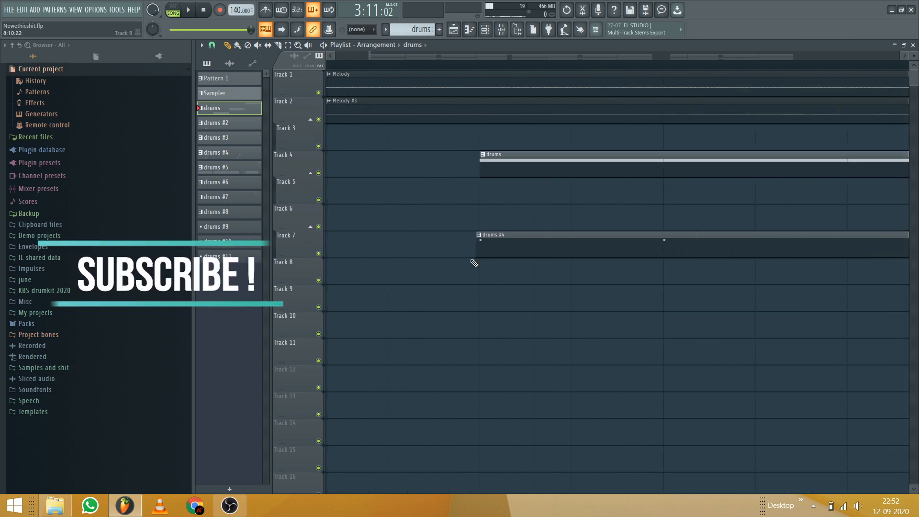
{"action": "scroll", "coordinate": [490, 72], "scroll_direction": "down", "scroll_amount": 5}
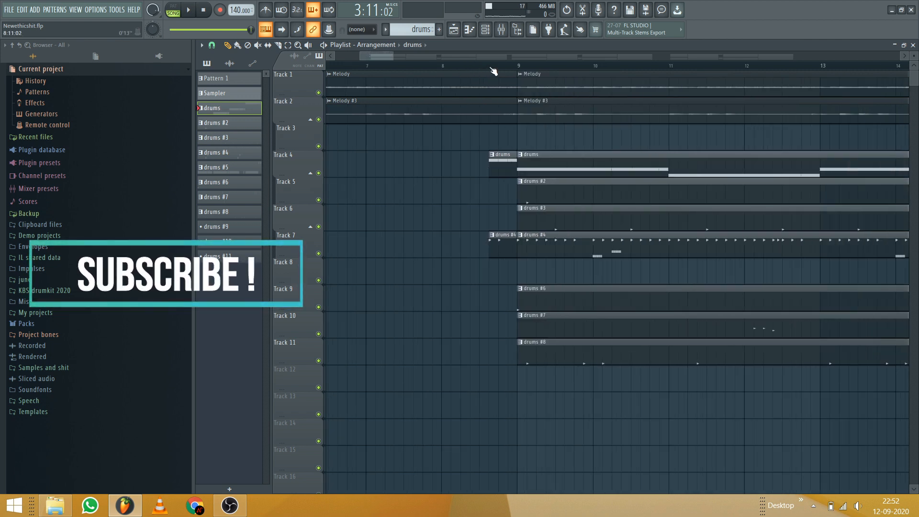
{"action": "scroll", "coordinate": [492, 73], "scroll_direction": "down", "scroll_amount": 6}
{"action": "scroll", "coordinate": [503, 90], "scroll_direction": "up", "scroll_amount": 6}
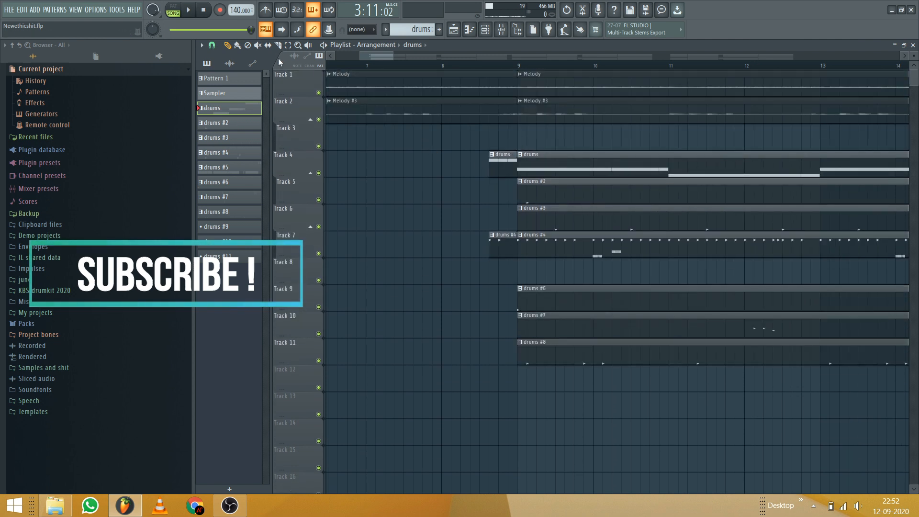
Mute the short drums and drums #4 lead-in clips just before bar 9 on Tracks 4 and 7
{"action": "left_click", "coordinate": [261, 49]}
{"action": "left_click", "coordinate": [501, 161]}
{"action": "left_click", "coordinate": [503, 247]}
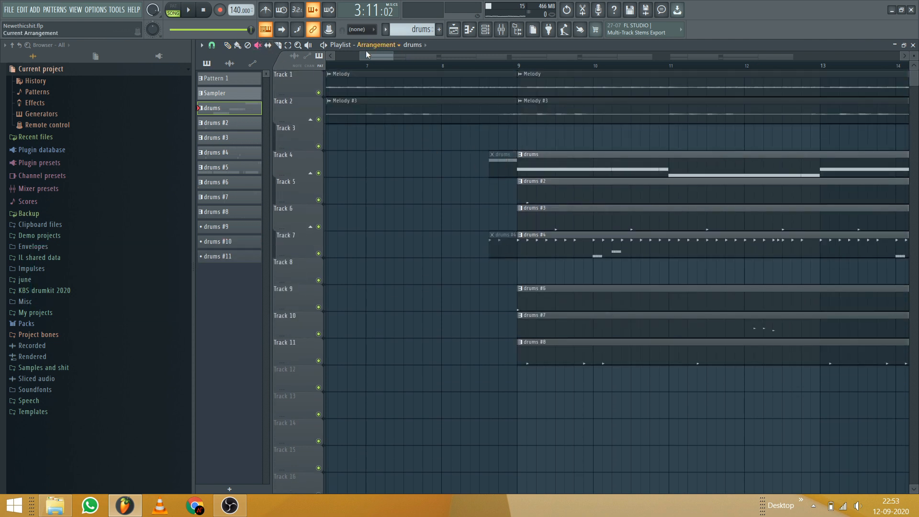
Play the arrangement from early in bar 5 into bar 9 to hear the drums enter without the lead-in, and stop playback
{"action": "left_click", "coordinate": [361, 65]}
{"action": "scroll", "coordinate": [363, 68], "scroll_direction": "down", "scroll_amount": 6}
{"action": "left_click", "coordinate": [344, 67]}
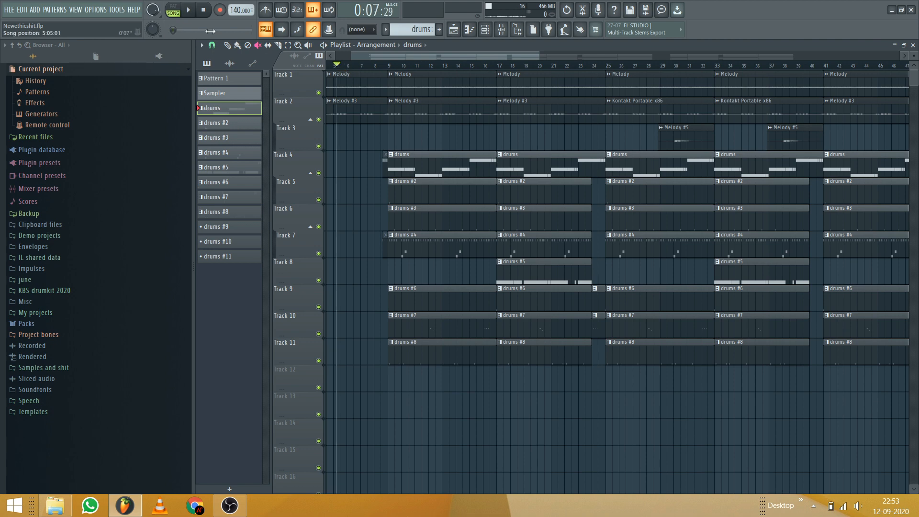
{"action": "key", "text": "space"}
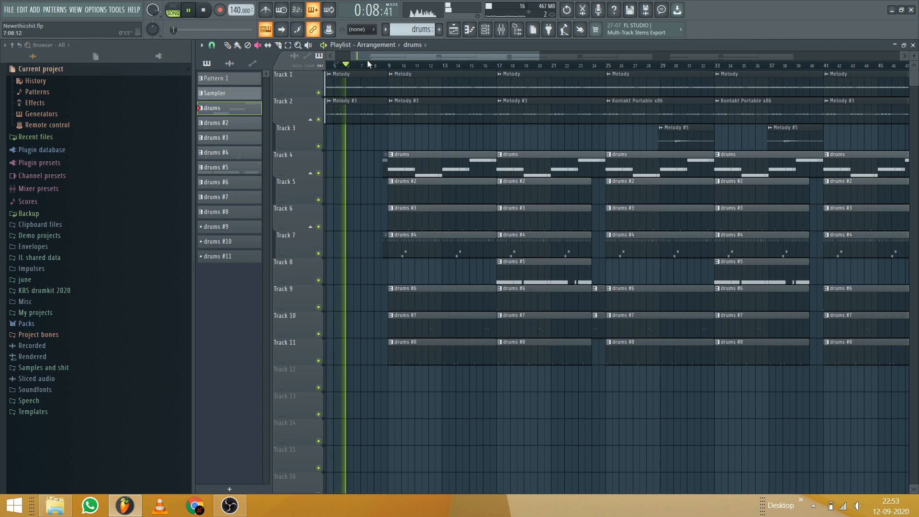
{"action": "scroll", "coordinate": [367, 59], "scroll_direction": "down", "scroll_amount": 3}
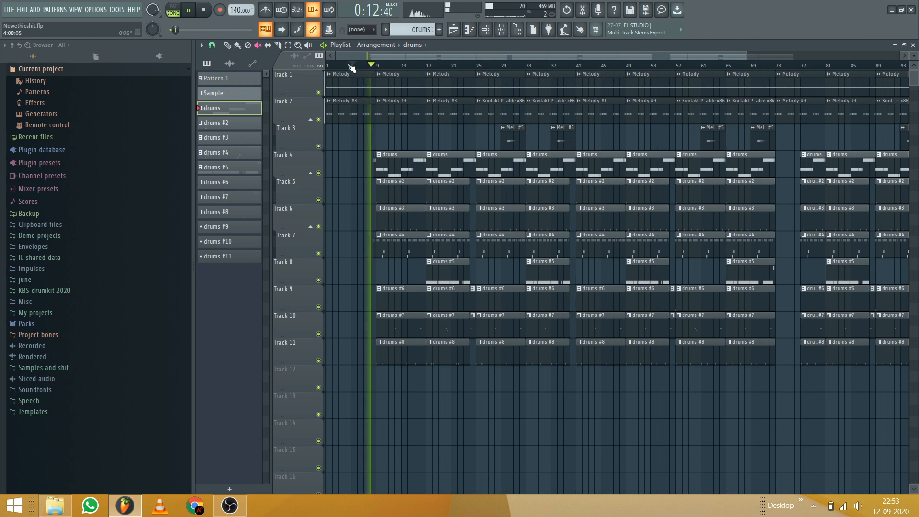
{"action": "scroll", "coordinate": [351, 68], "scroll_direction": "up", "scroll_amount": 8}
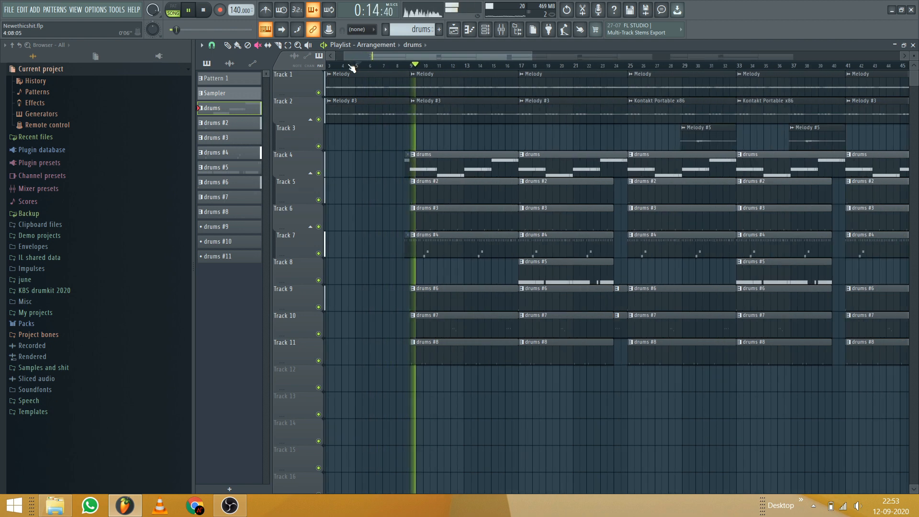
{"action": "key", "text": "space"}
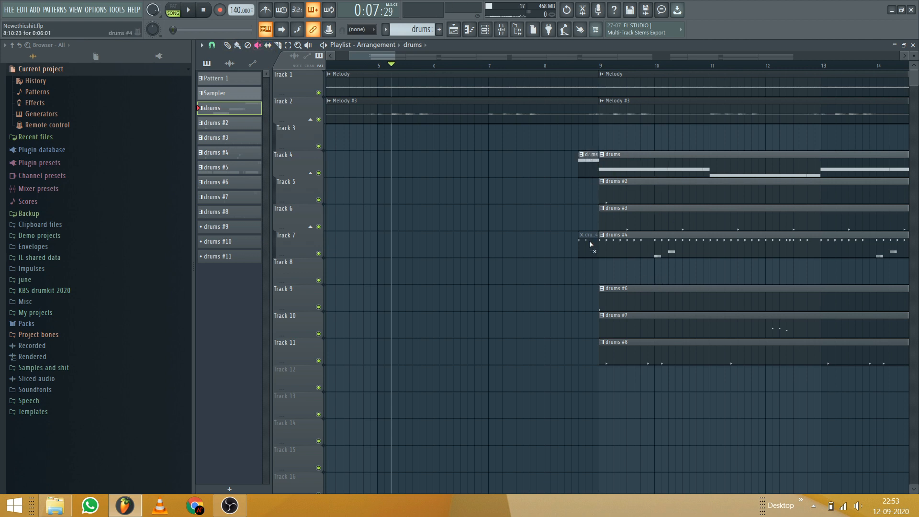
Unmute the lead-in clips on Tracks 4 and 7 and play from the end of bar 4 to hear them lead into bar 9
{"action": "scroll", "coordinate": [390, 66], "scroll_direction": "down", "scroll_amount": 2}
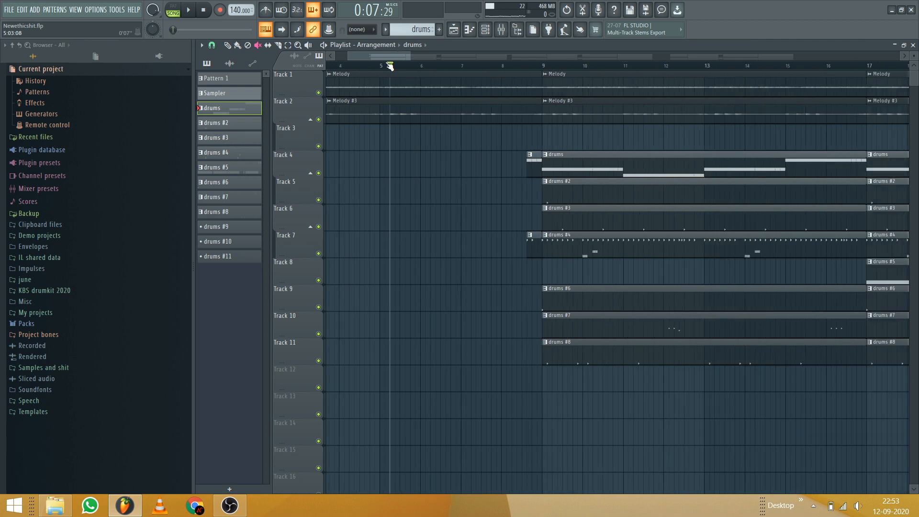
{"action": "left_click", "coordinate": [380, 66]}
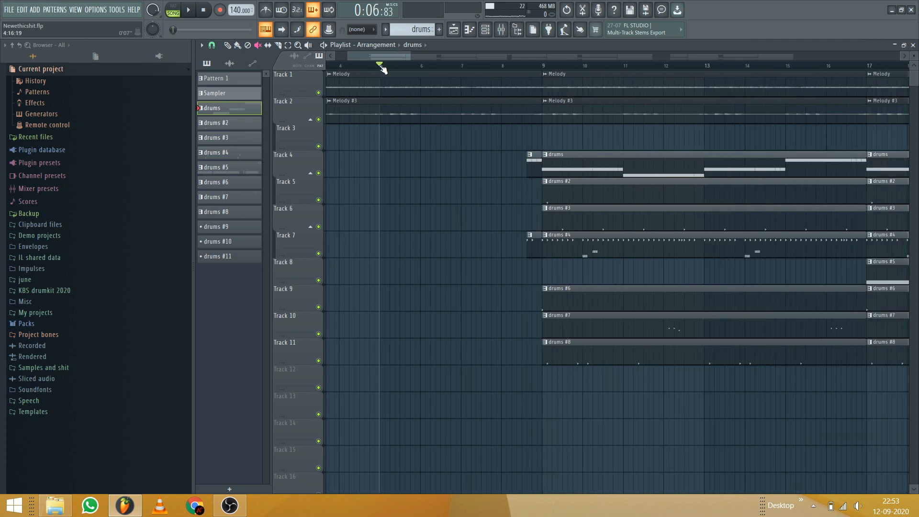
{"action": "left_click", "coordinate": [197, 13]}
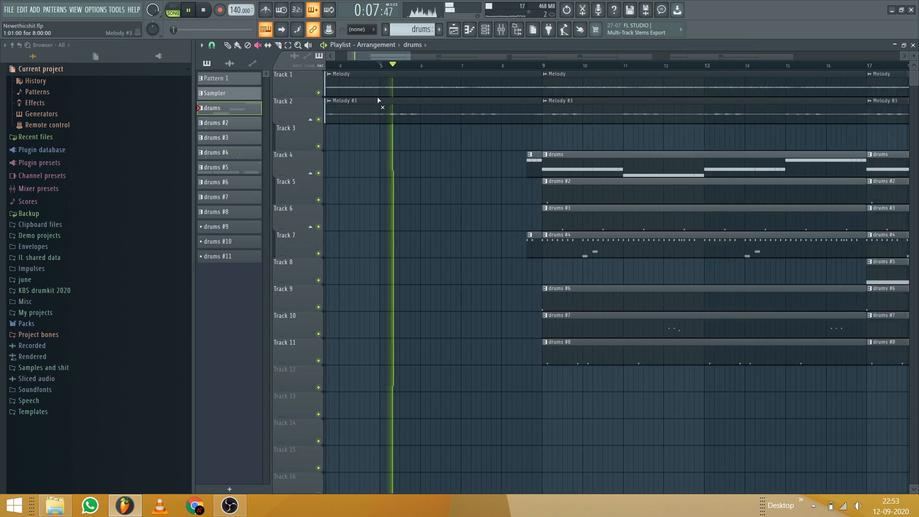
{"action": "scroll", "coordinate": [547, 66], "scroll_direction": "down", "scroll_amount": 2}
{"action": "scroll", "coordinate": [547, 67], "scroll_direction": "down", "scroll_amount": 2}
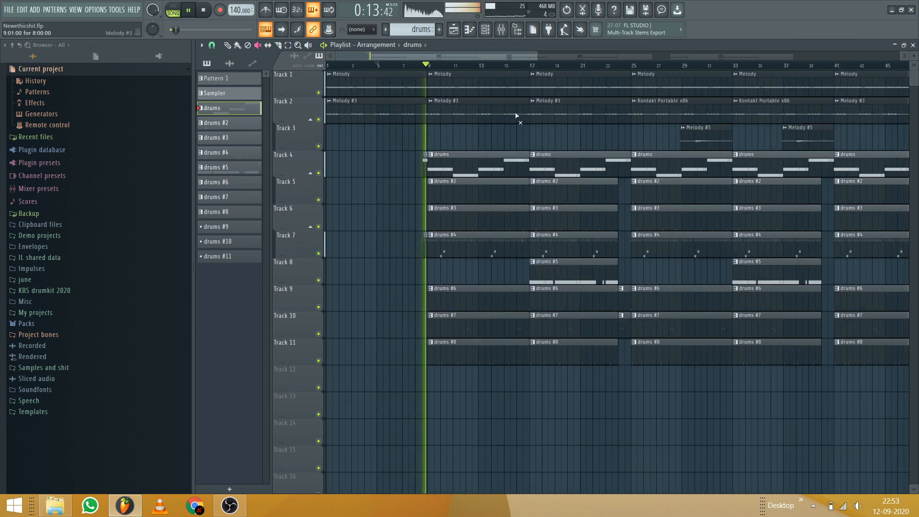
{"action": "scroll", "coordinate": [433, 67], "scroll_direction": "up", "scroll_amount": 2}
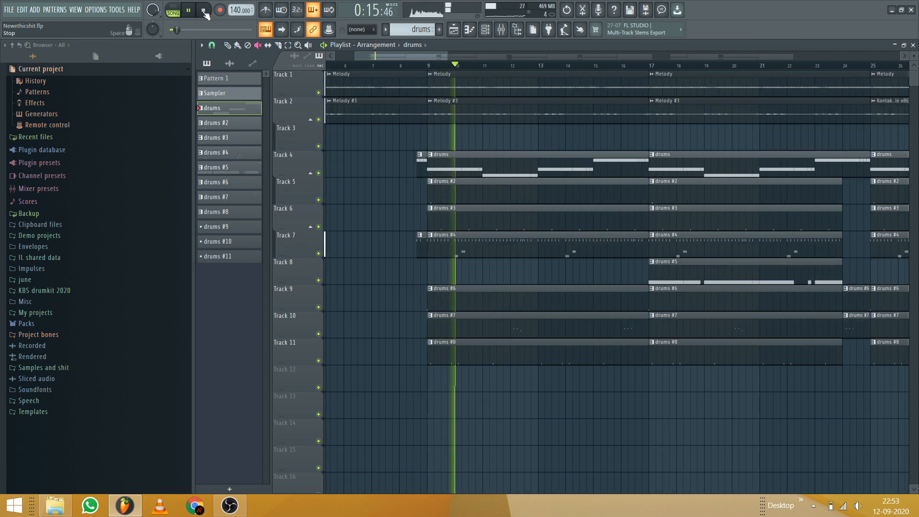
{"action": "key", "text": "space"}
Select every clip of the arrangement on Tracks 1 to 11, from bar 1 to the end of the melody outro
{"action": "scroll", "coordinate": [417, 62], "scroll_direction": "up", "scroll_amount": 2}
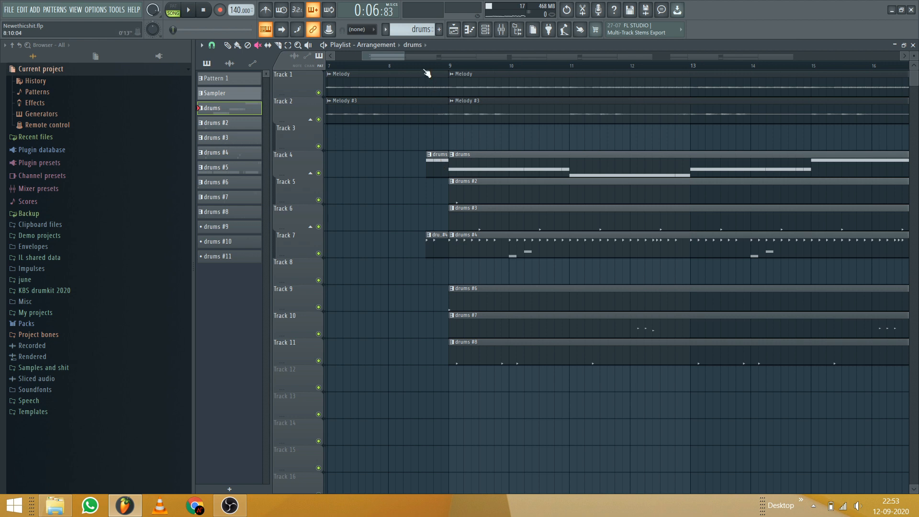
{"action": "scroll", "coordinate": [427, 73], "scroll_direction": "down", "scroll_amount": 2}
{"action": "scroll", "coordinate": [414, 57], "scroll_direction": "down", "scroll_amount": 3}
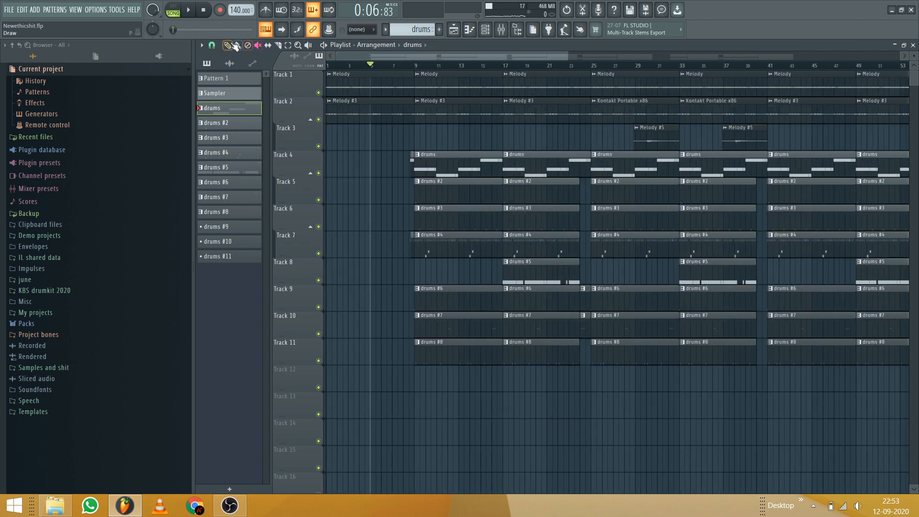
{"action": "scroll", "coordinate": [463, 66], "scroll_direction": "down", "scroll_amount": 3}
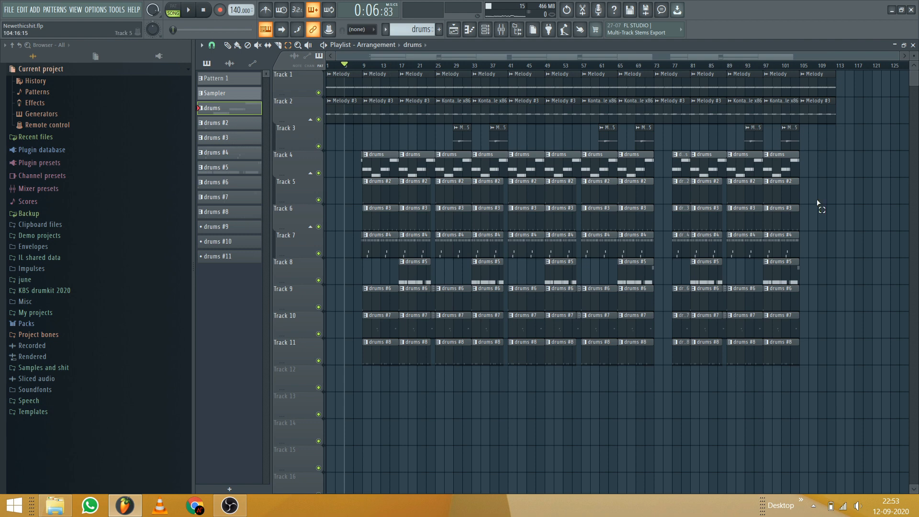
{"action": "left_click_drag", "start_coordinate": [878, 79], "coordinate": [271, 378]}
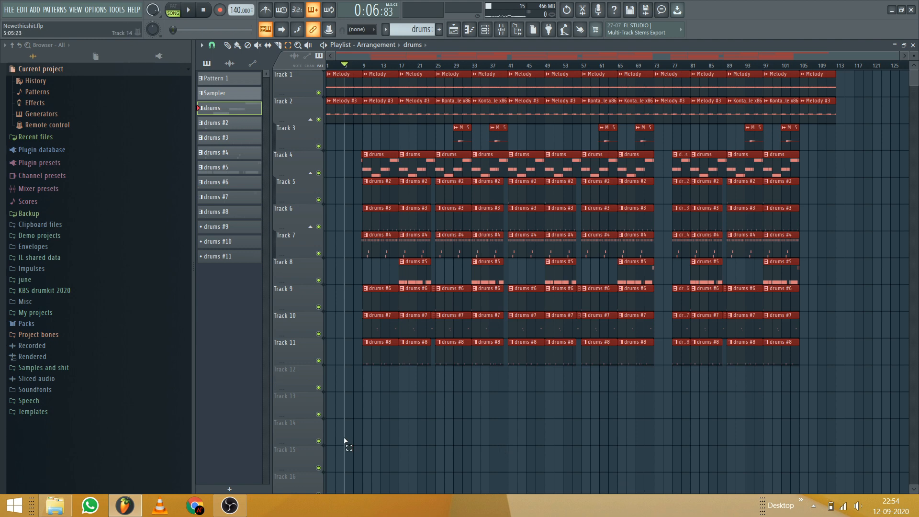
{"action": "left_click", "coordinate": [240, 510]}
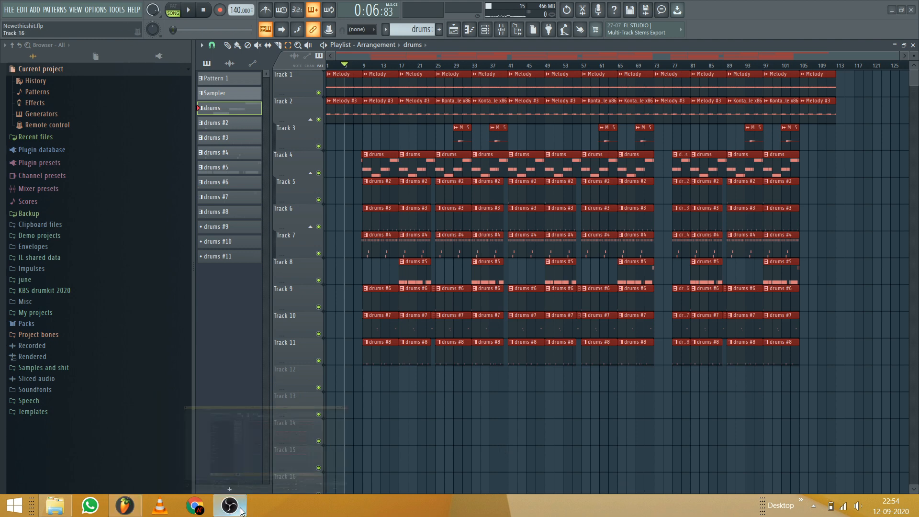